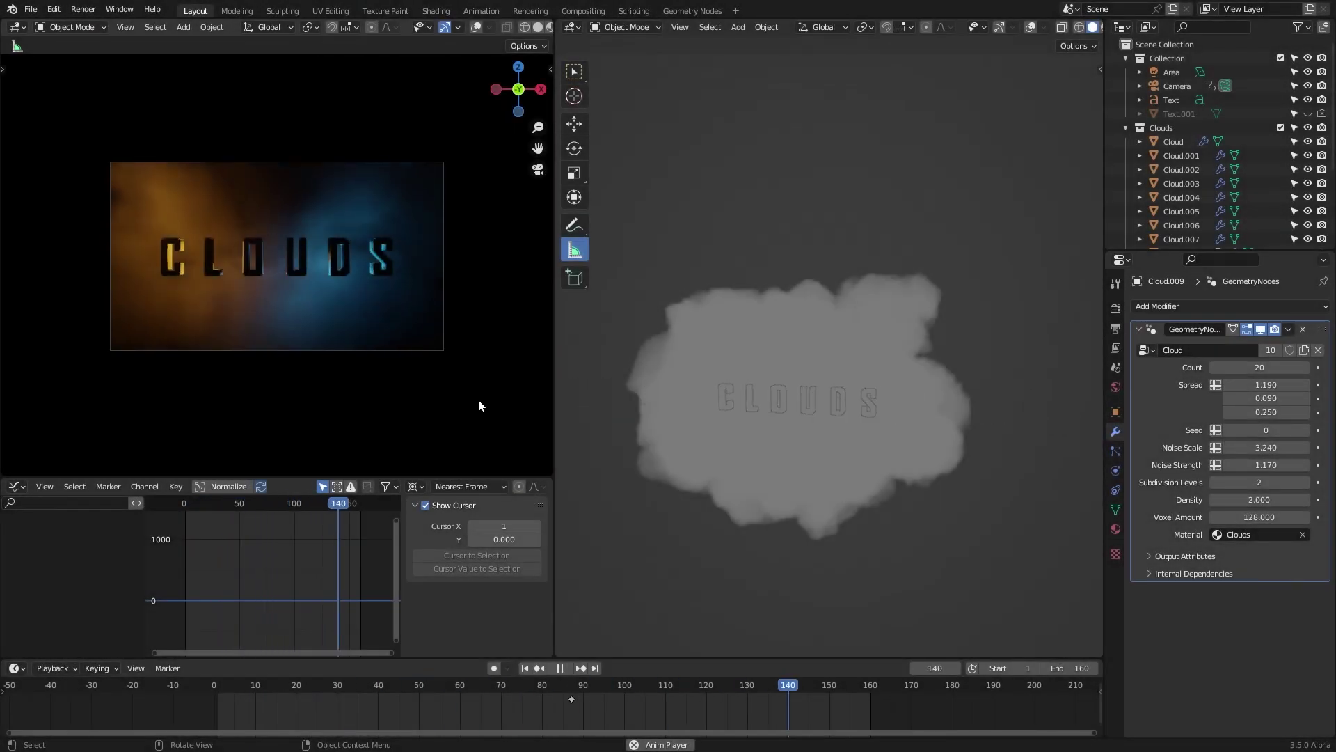
left_click_drag(764, 688, 766, 687)
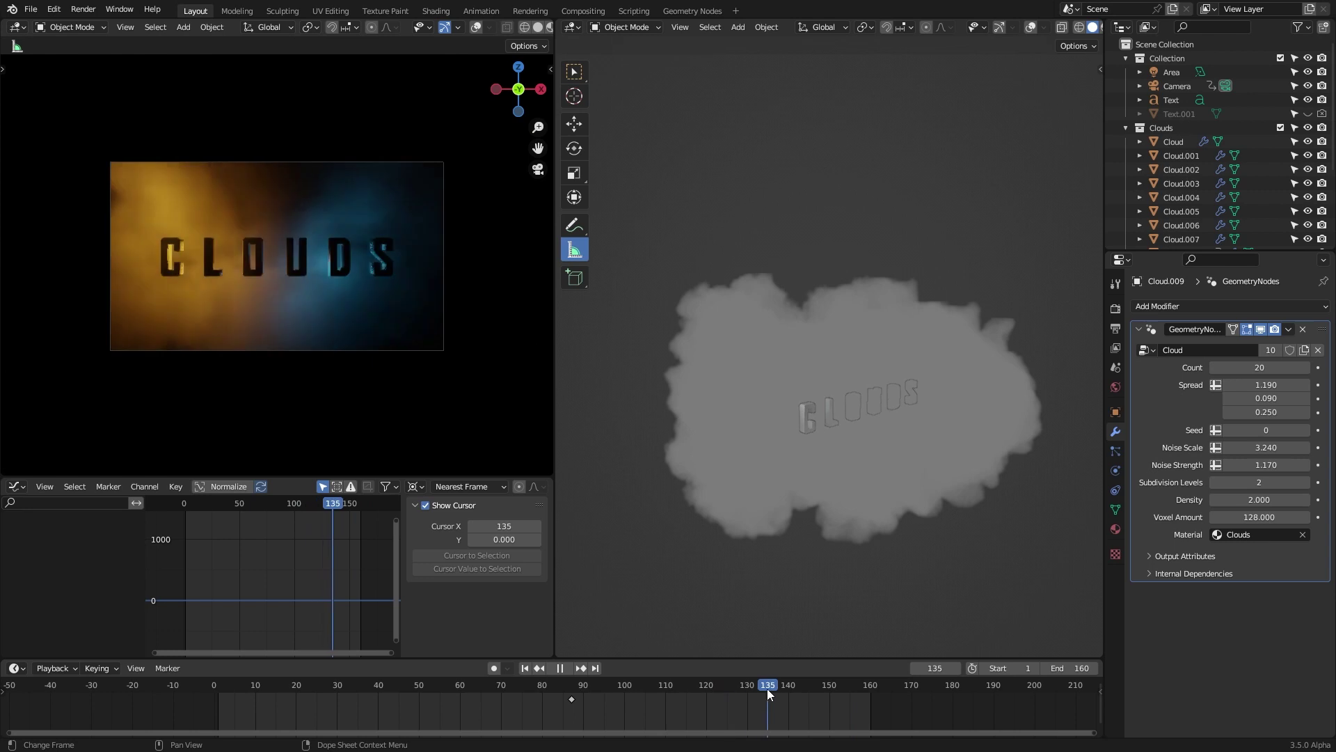
middle_click_drag(870, 529, 712, 508)
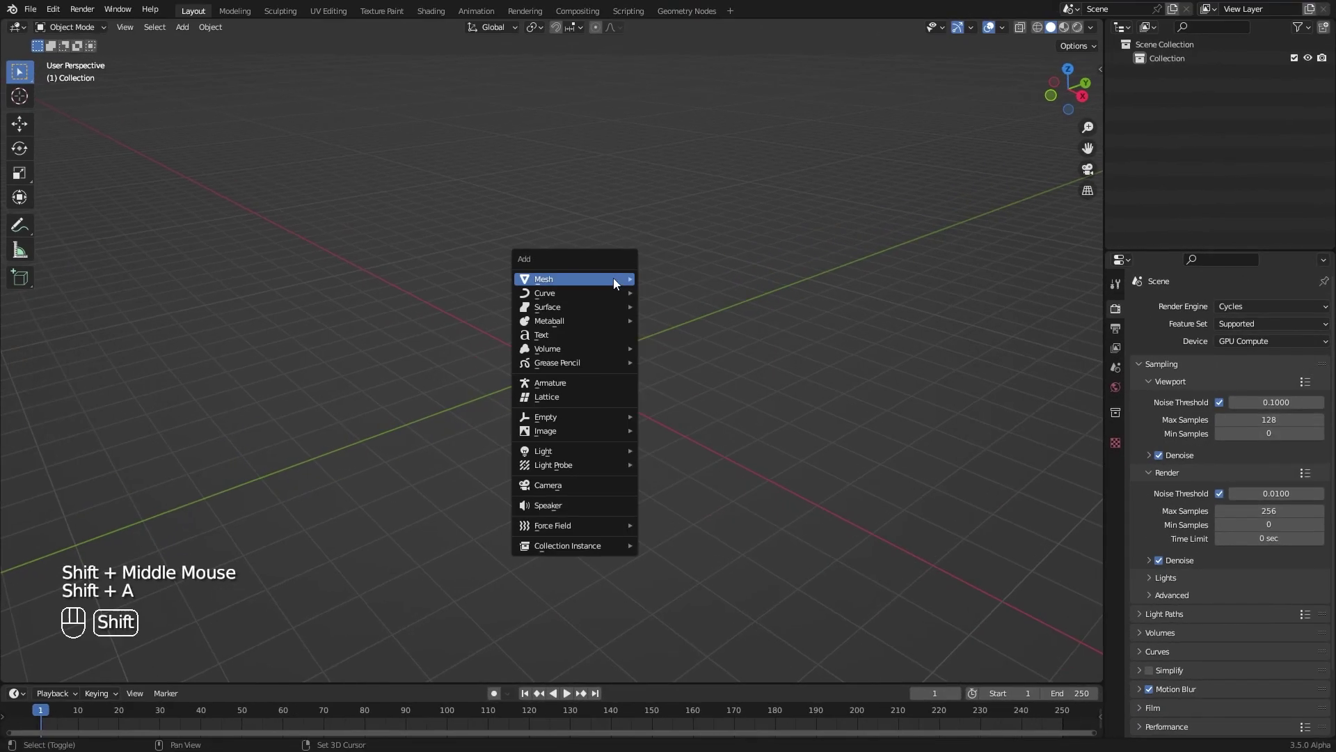
Add a mesh plane to the empty scene and rename it Cloud.
mouse_move(614, 278)
left_click(698, 278)
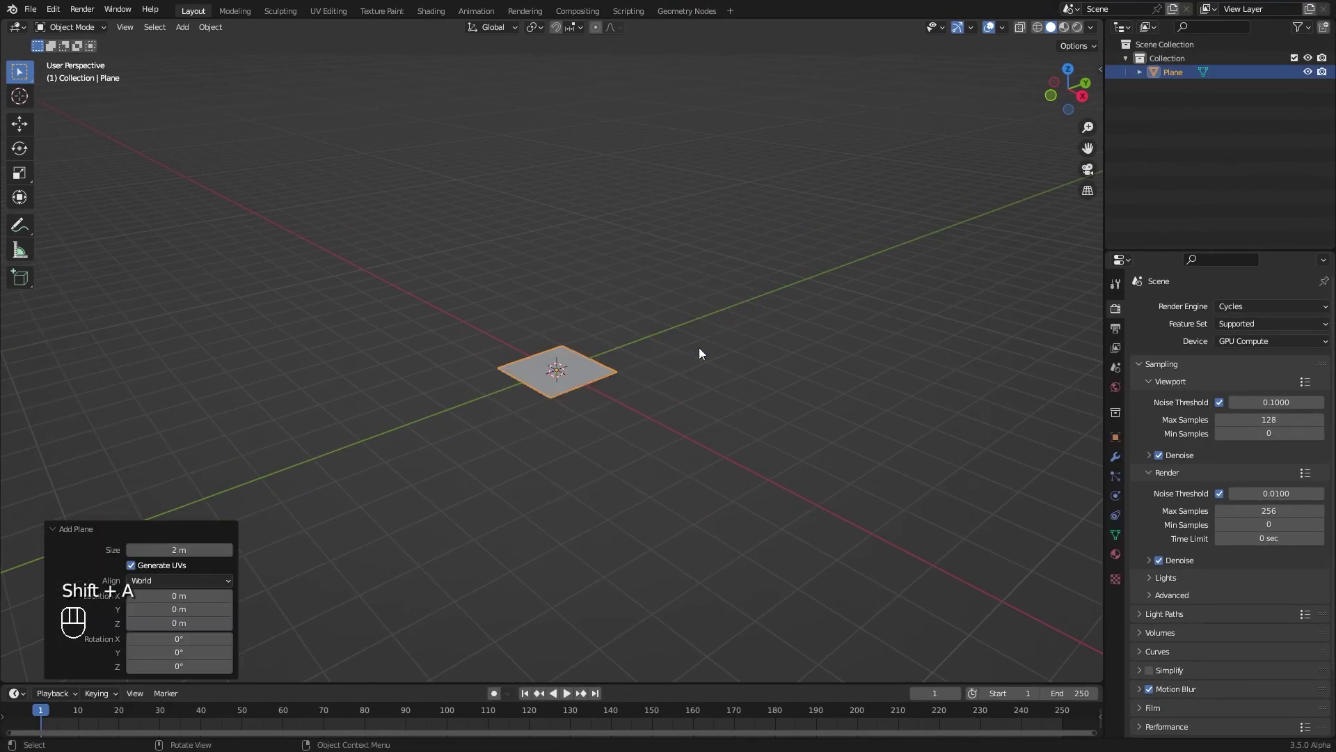
key("F2")
type("Clouds")
key("BackSpace")
key("Return")
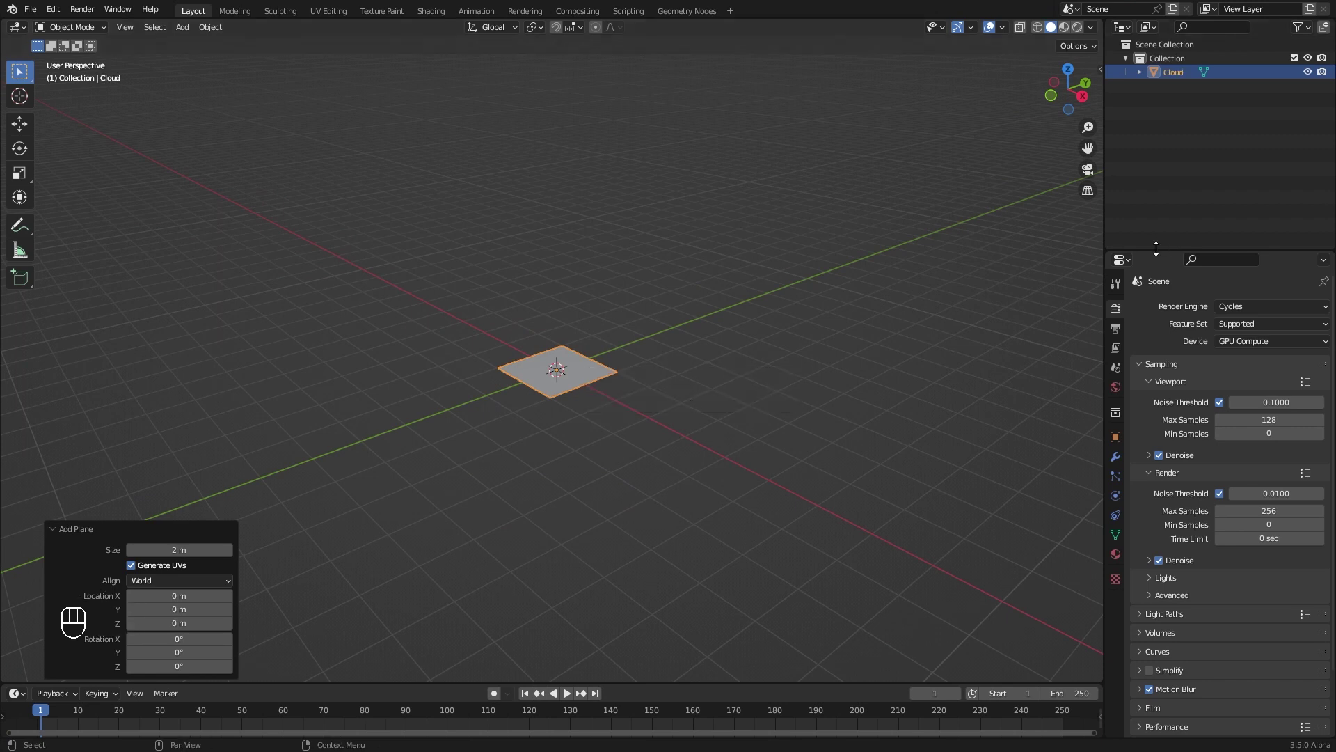
Open the Geometry Nodes workspace and create a new node tree named Cloud on the plane, with its modifier settings shown.
left_click(686, 10)
key("n")
key("n")
left_click(1115, 375)
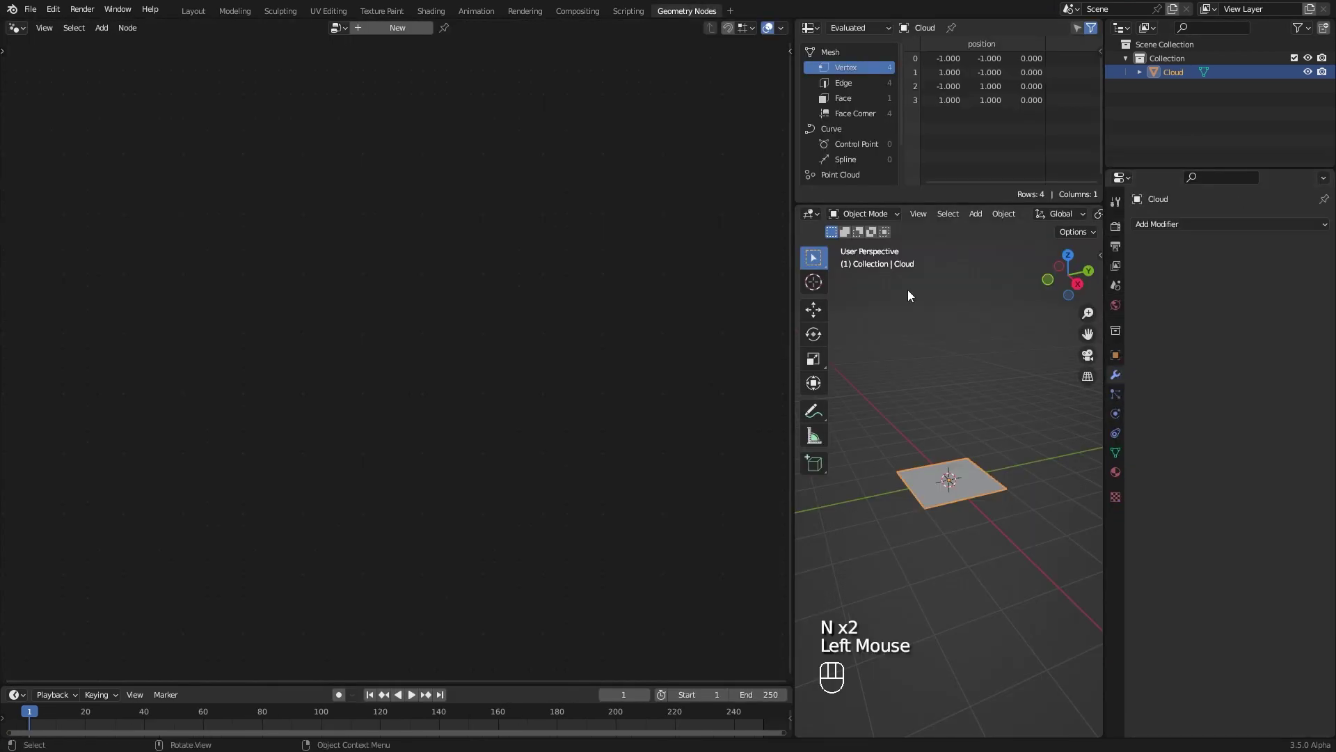
left_click(393, 30)
middle_click_drag(390, 68, 488, 65)
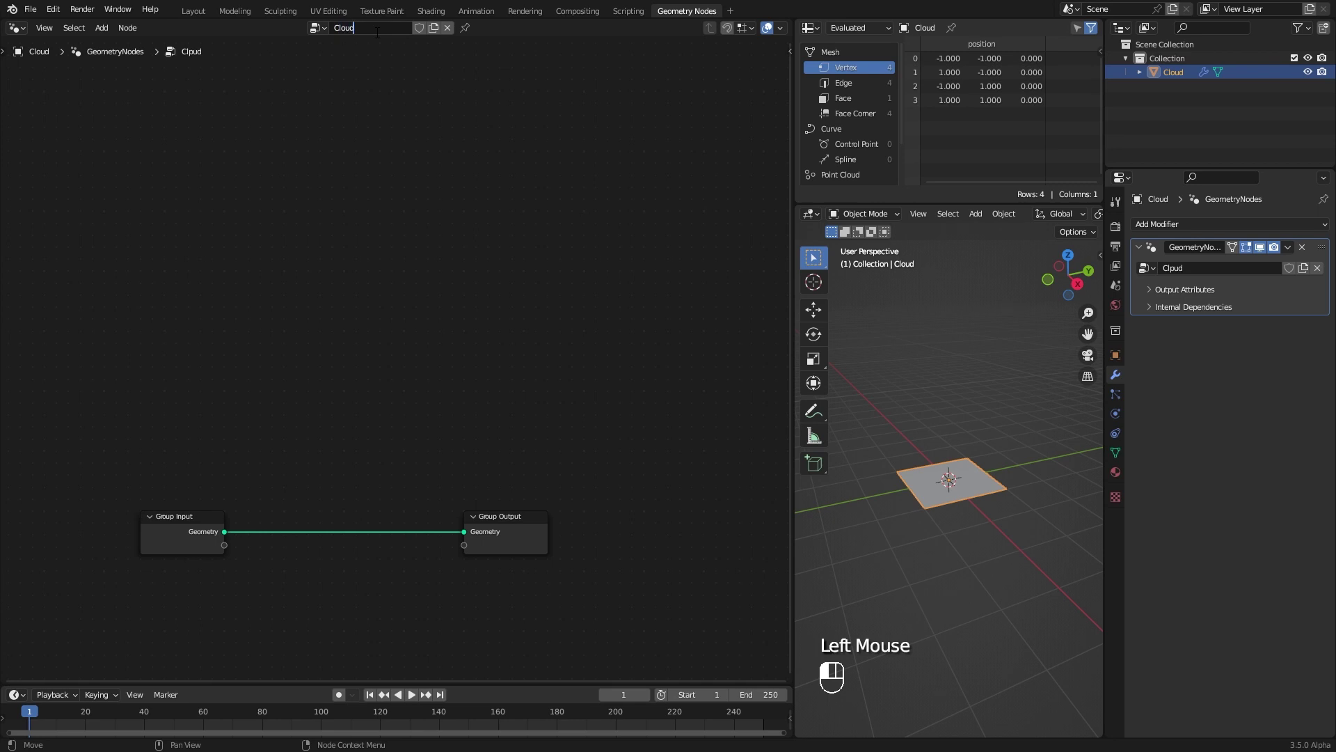
left_click(507, 423)
Move the Group Input and Group Output nodes far apart and cut the geometry link between them.
left_click_drag(506, 518, 640, 208)
middle_click_drag(217, 527, 359, 522)
left_click_drag(298, 523, 66, 214)
right_click_drag(390, 163, 397, 305, "ctrl")
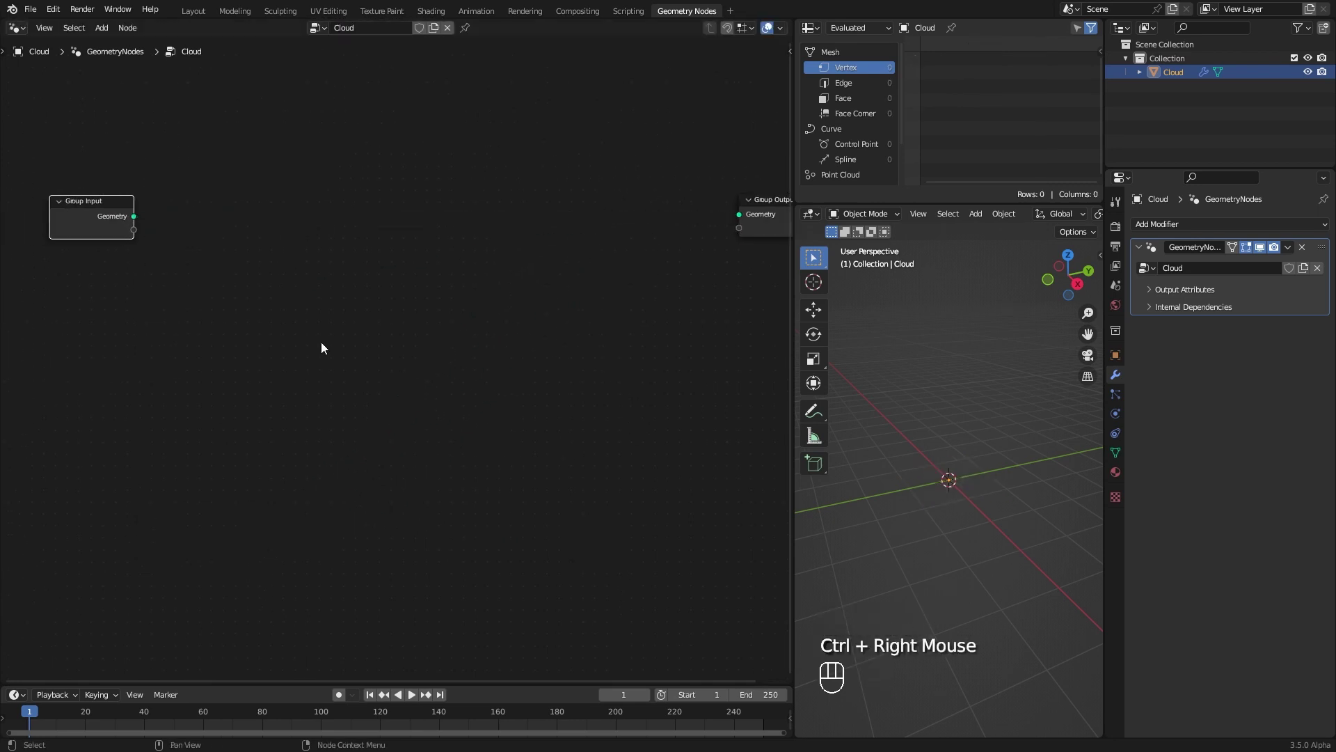
middle_click_drag(398, 310, 447, 316)
Add a Points node and connect its Geometry output to the Group Output.
key("shift+a")
mouse_move(313, 327)
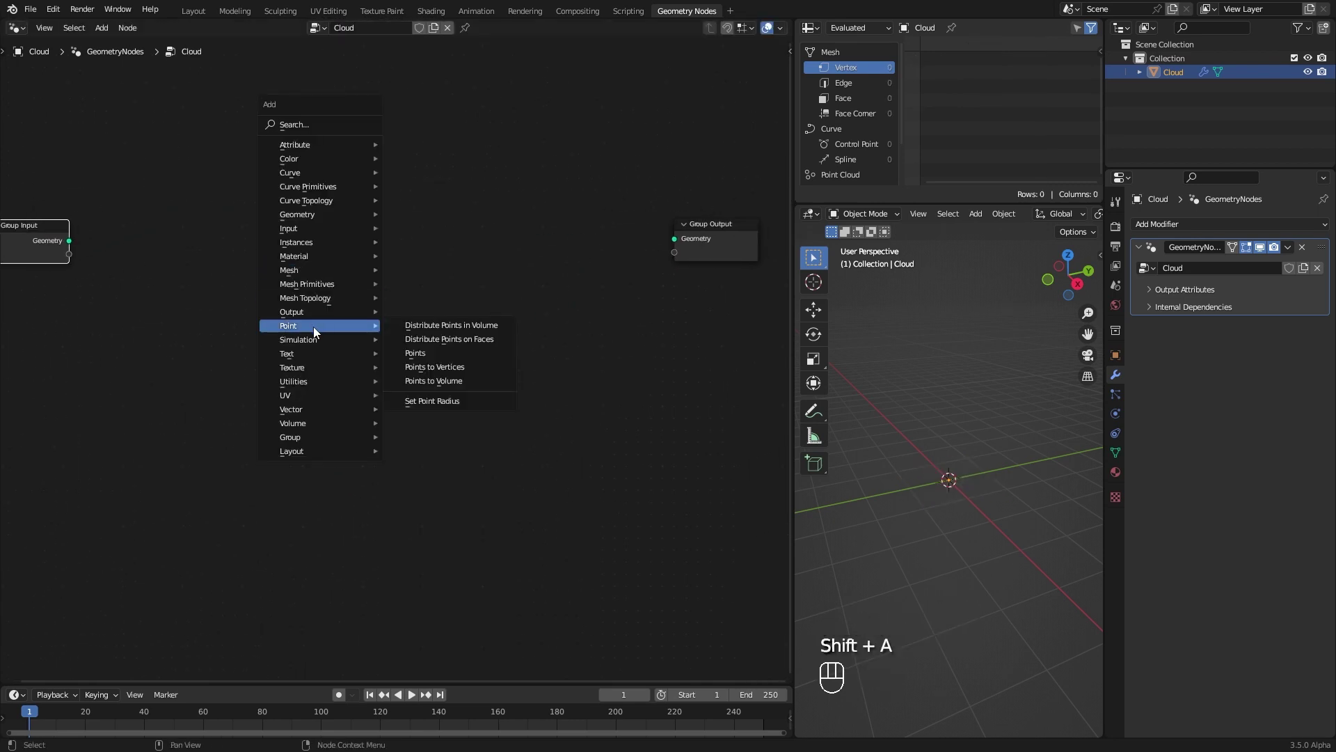
left_click(415, 353)
left_click(301, 281)
middle_click_drag(394, 477, 508, 401, "ctrl")
left_click(314, 258, "alt+shift")
left_click_drag(495, 288, 420, 283)
Set the Points node's Count to 20.
left_click(426, 320)
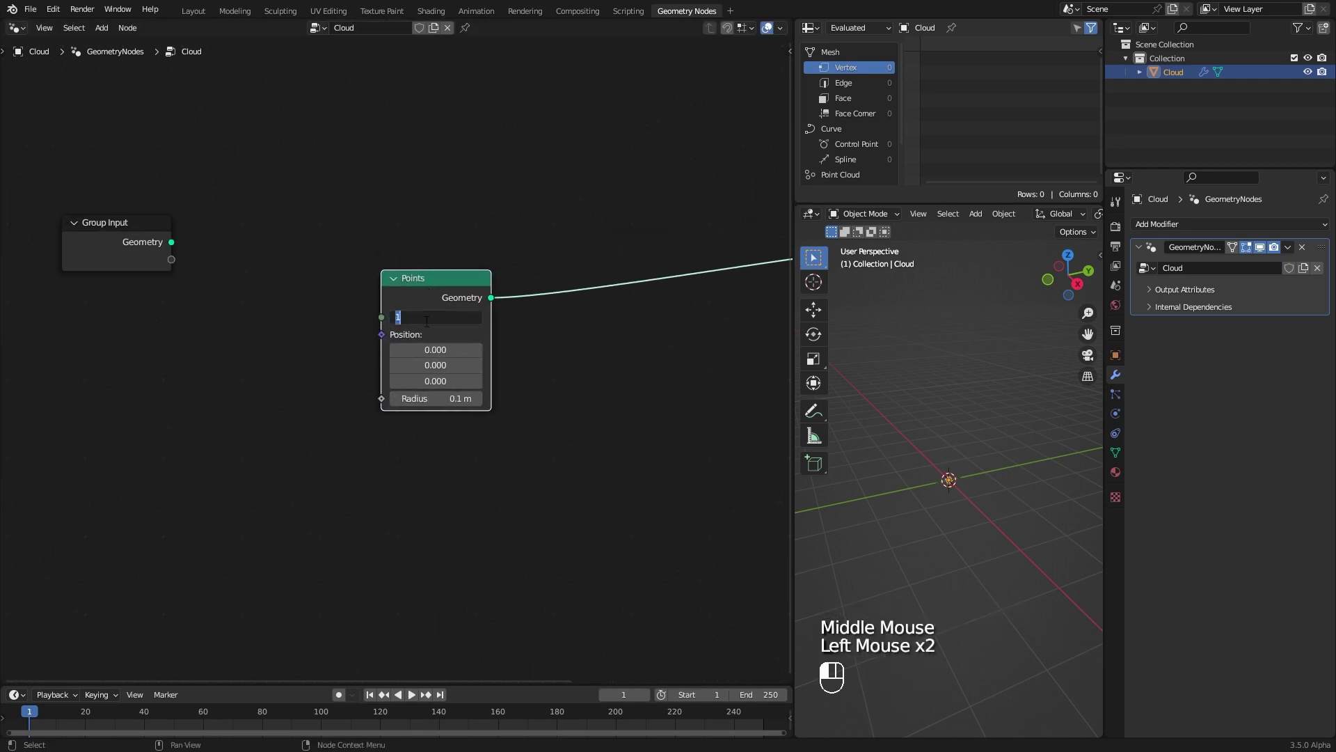
left_click(561, 358)
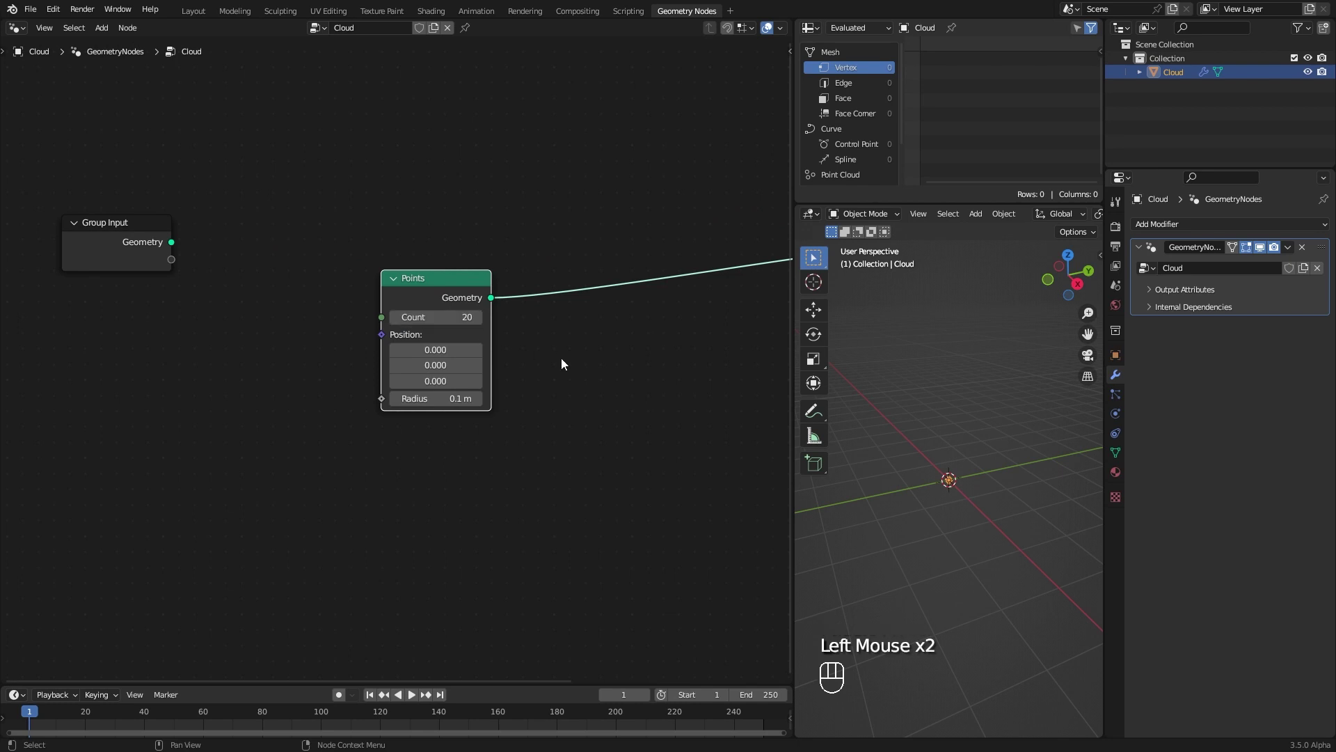
scroll(1034, 590, "up", 3)
scroll(1035, 596, "up", 3)
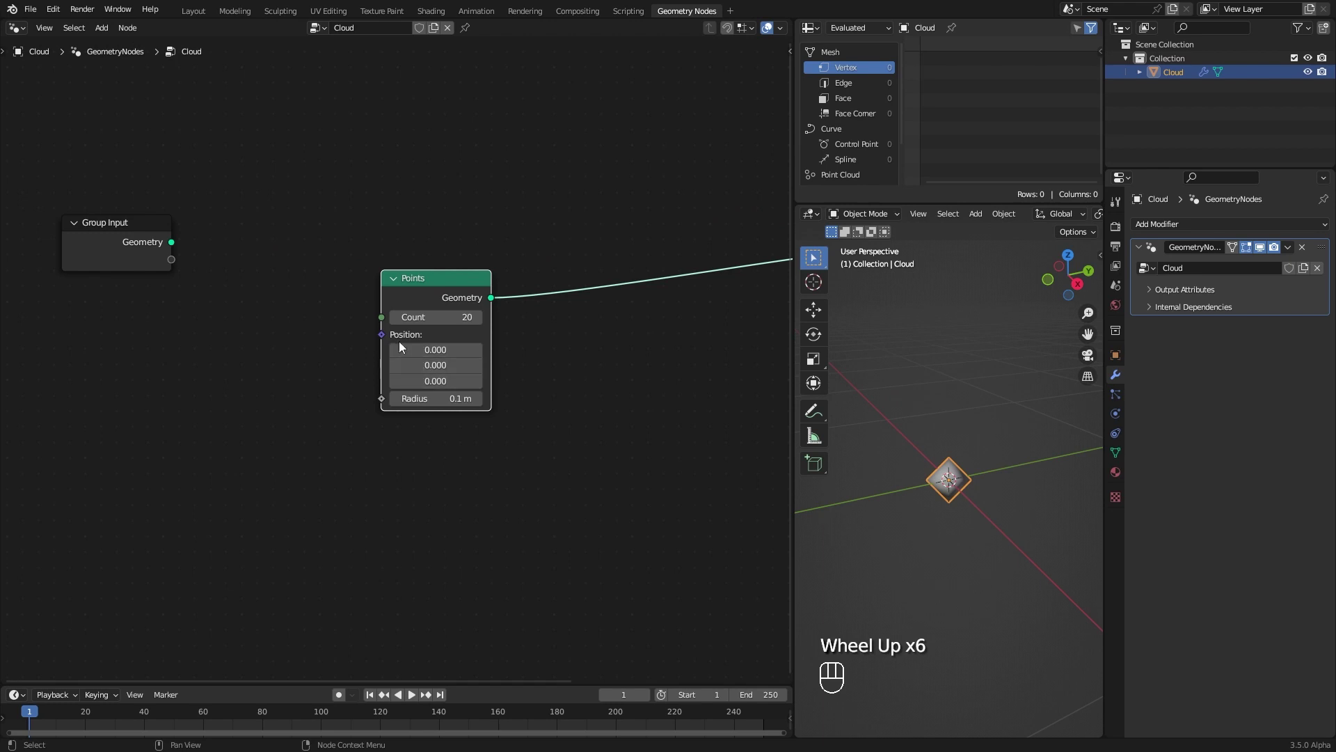
Feed the Points node's Position from a new Random Value node in Vector mode and inspect the scattered points.
left_click_drag(385, 335, 254, 432)
type("rand")
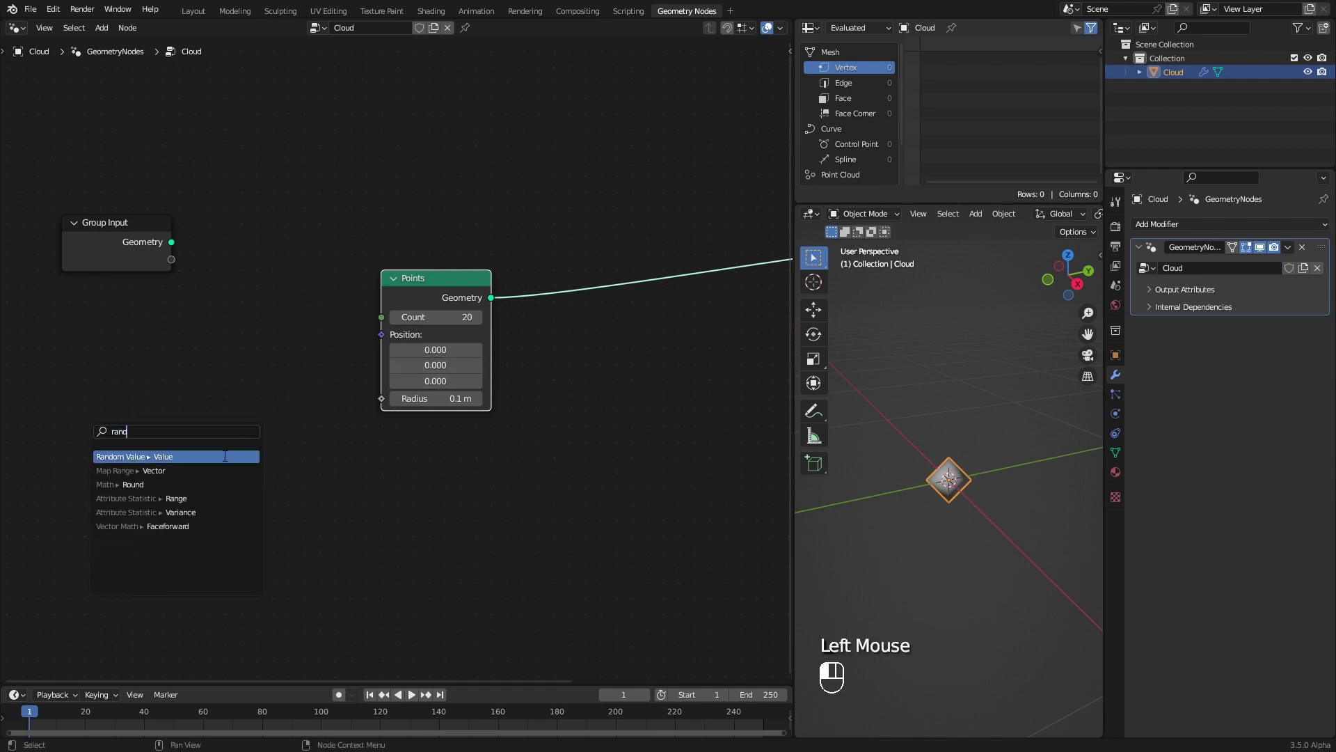
key("Return")
left_click(298, 354)
scroll(924, 415, "down", 4)
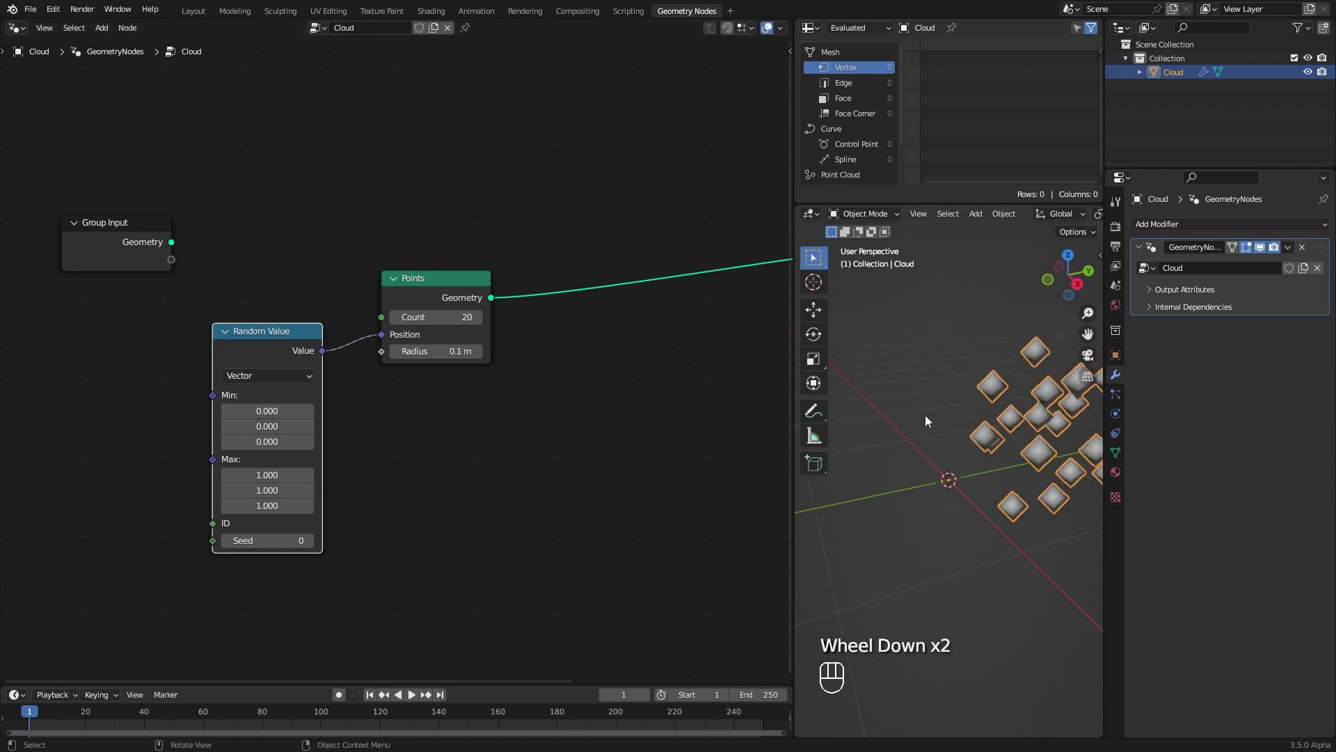
middle_click_drag(993, 474, 1080, 536, "shift")
key("KP_7")
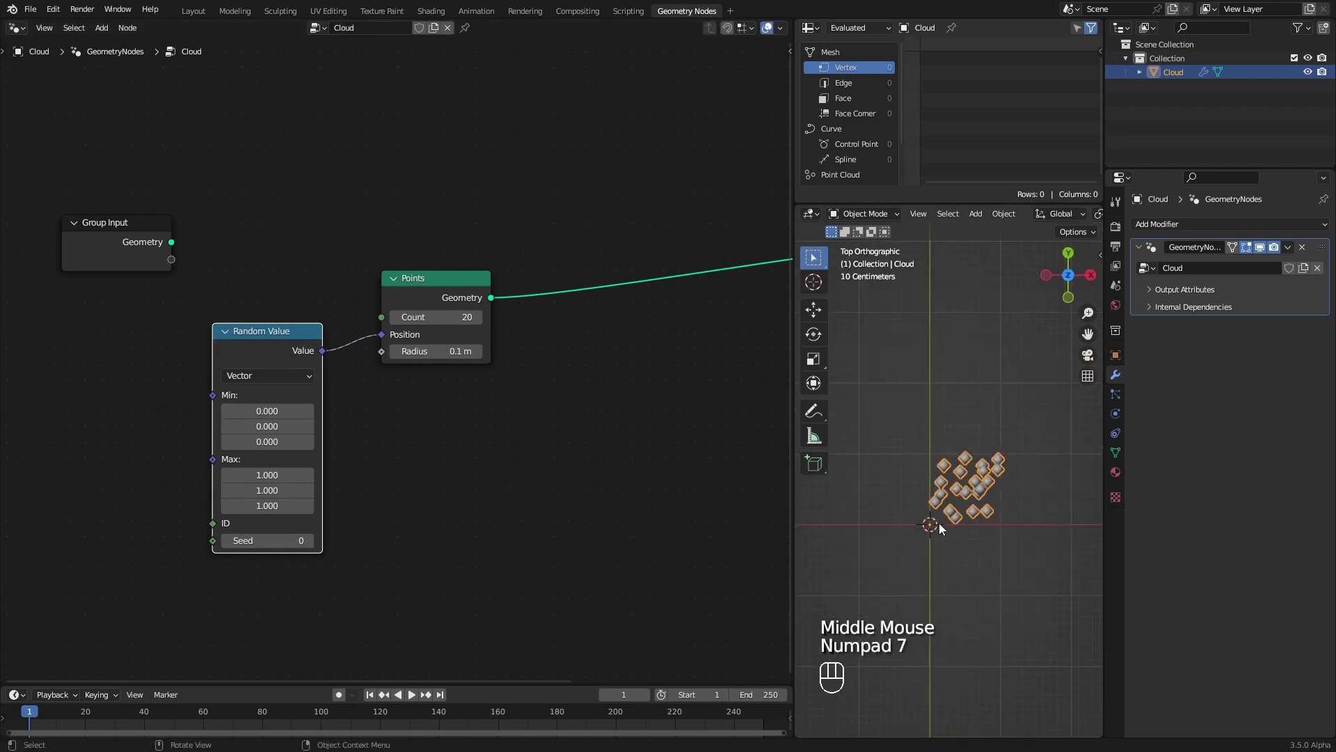
middle_click_drag(971, 628, 898, 496)
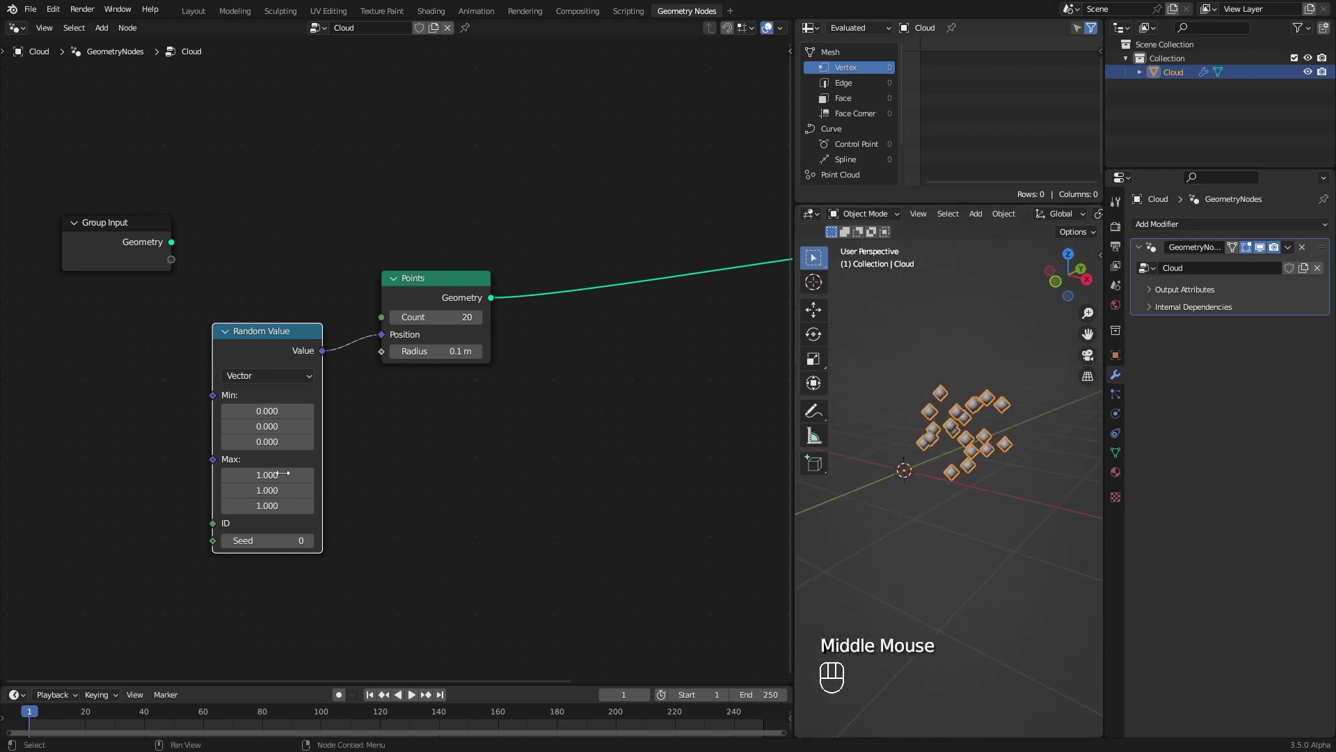
Set all three Min components of the Random Value node to -1 so the points scatter around the origin.
left_click(273, 412)
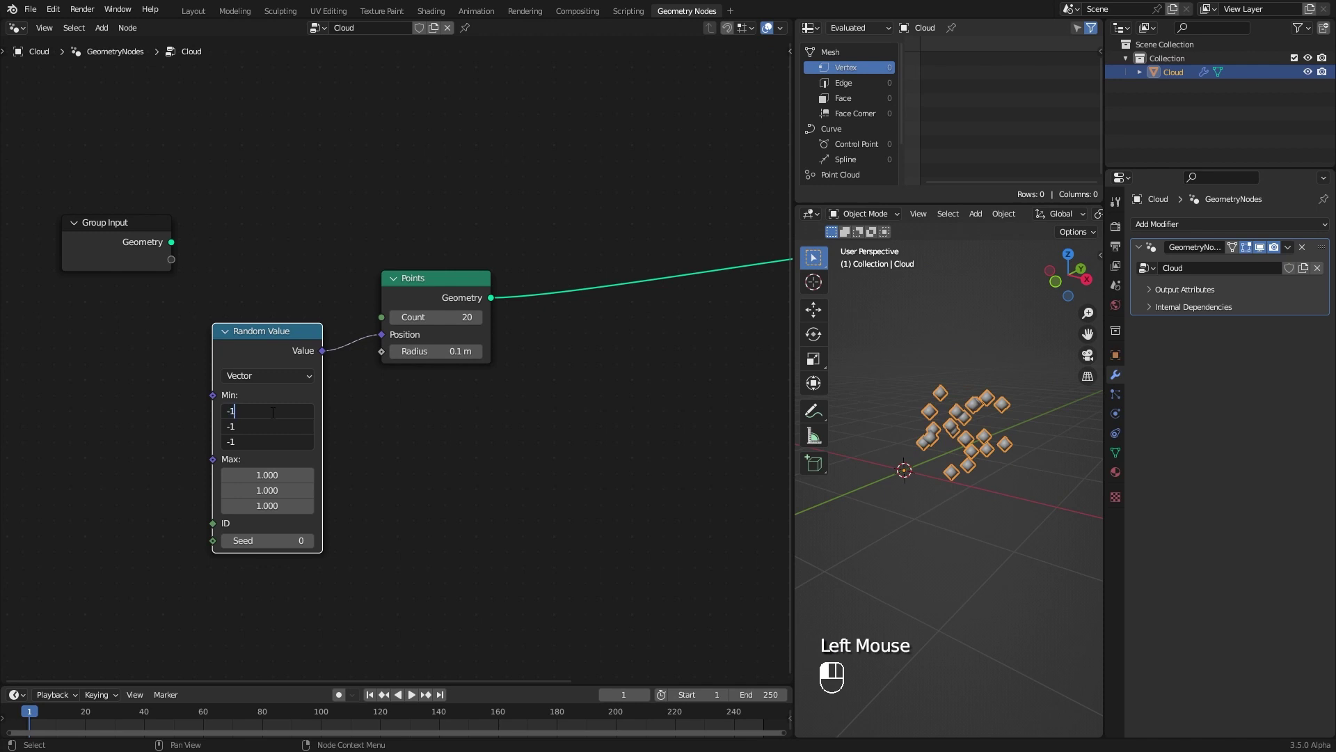
type("-1")
key("Return")
scroll(914, 506, "down", 2)
middle_click_drag(913, 506, 1021, 506)
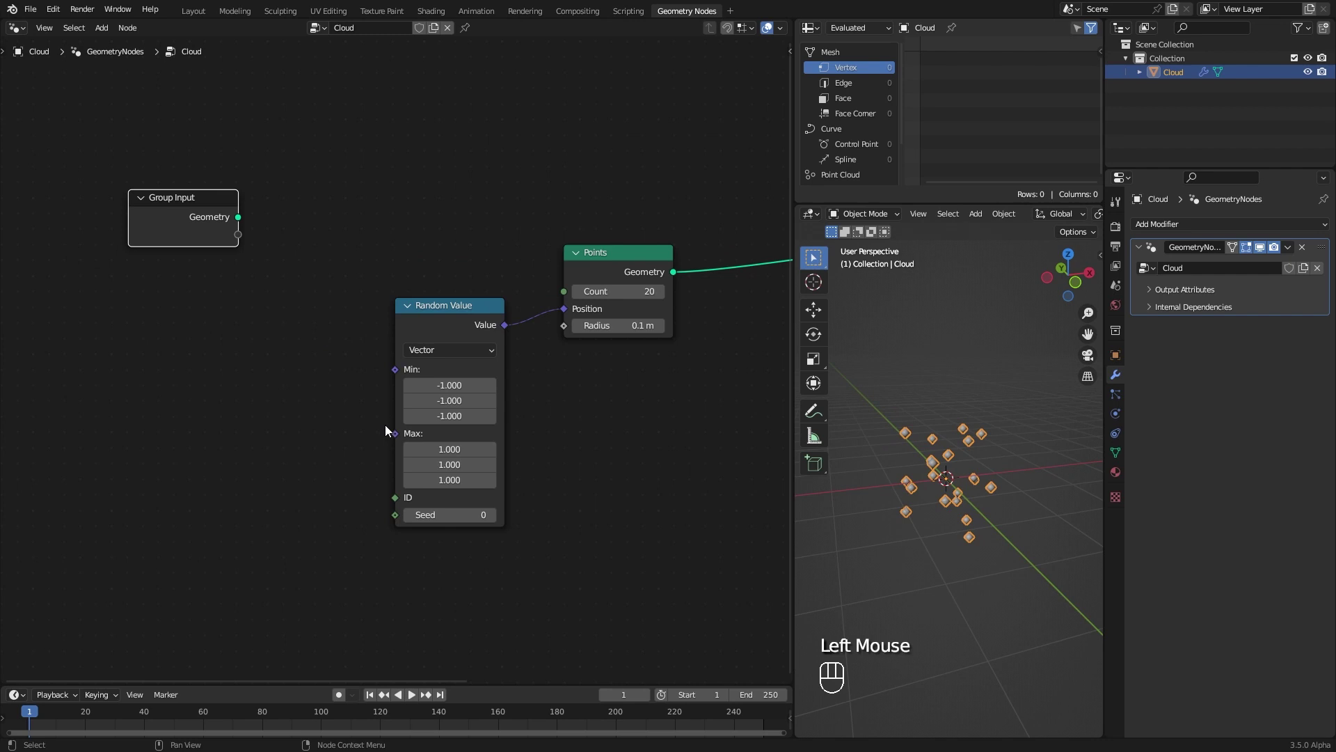
Expose the Random Value node's Max as a group input and rename that input Spread.
left_click_drag(394, 432, 179, 372)
key("n")
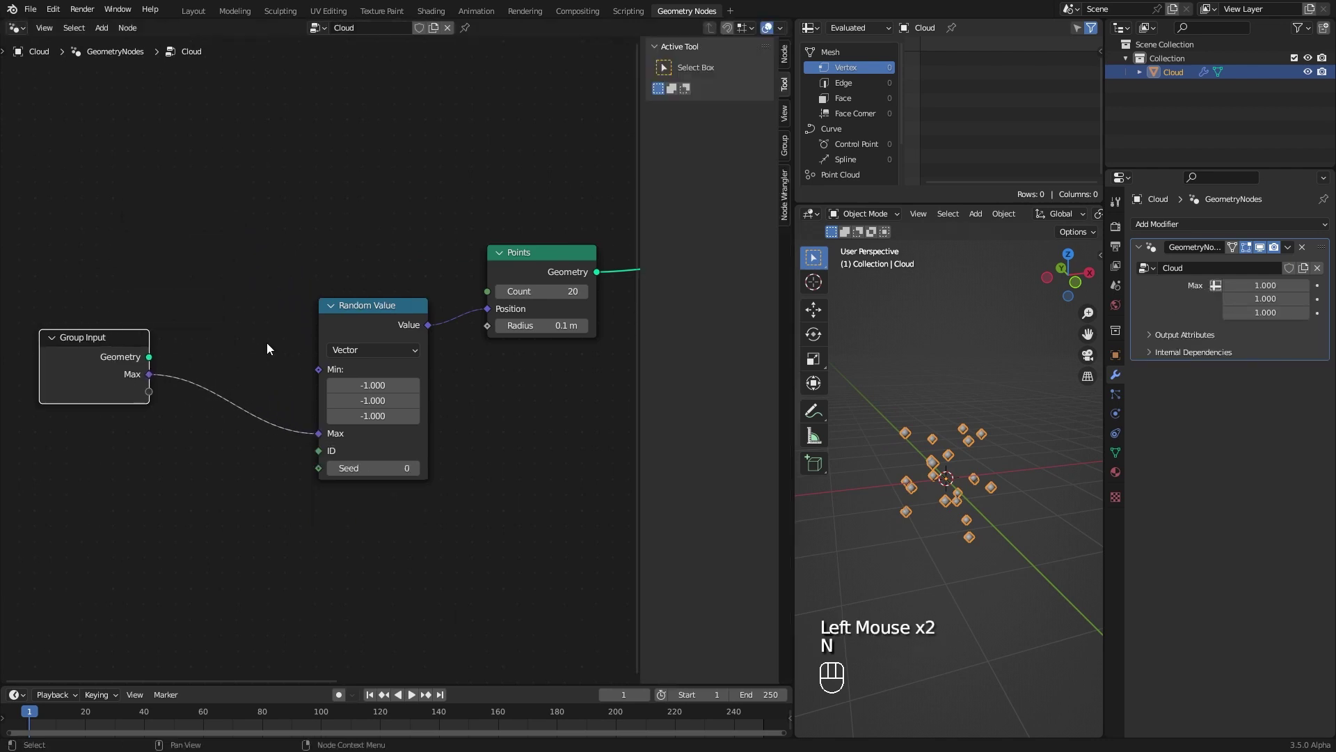
left_click(786, 153)
double_click(680, 84)
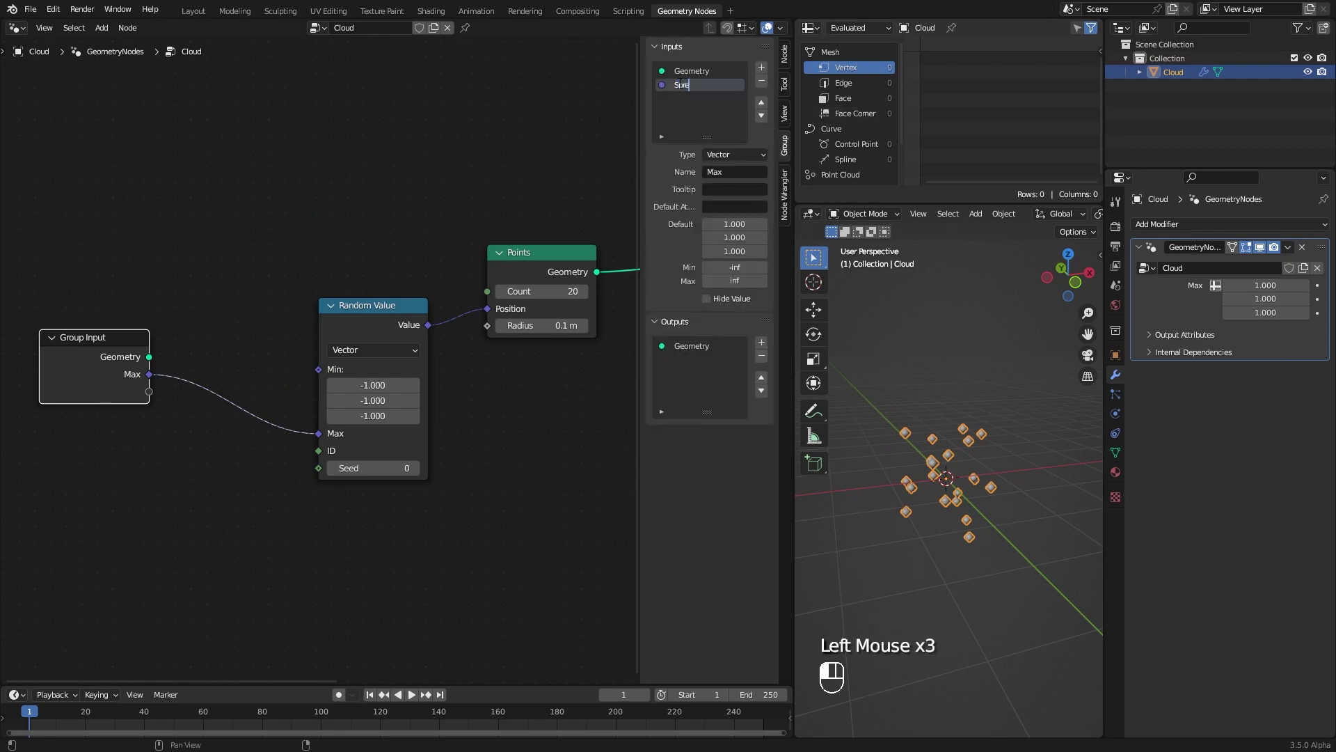
middle_click_drag(504, 580, 523, 568)
key("n")
Add a vector Scale node fed by the Spread input and place it between the Group Input and Random Value nodes.
middle_click_drag(444, 540, 559, 517)
left_click_drag(260, 328, 134, 352)
left_click_drag(236, 363, 346, 272)
type("sca")
key("Return")
left_click(361, 298)
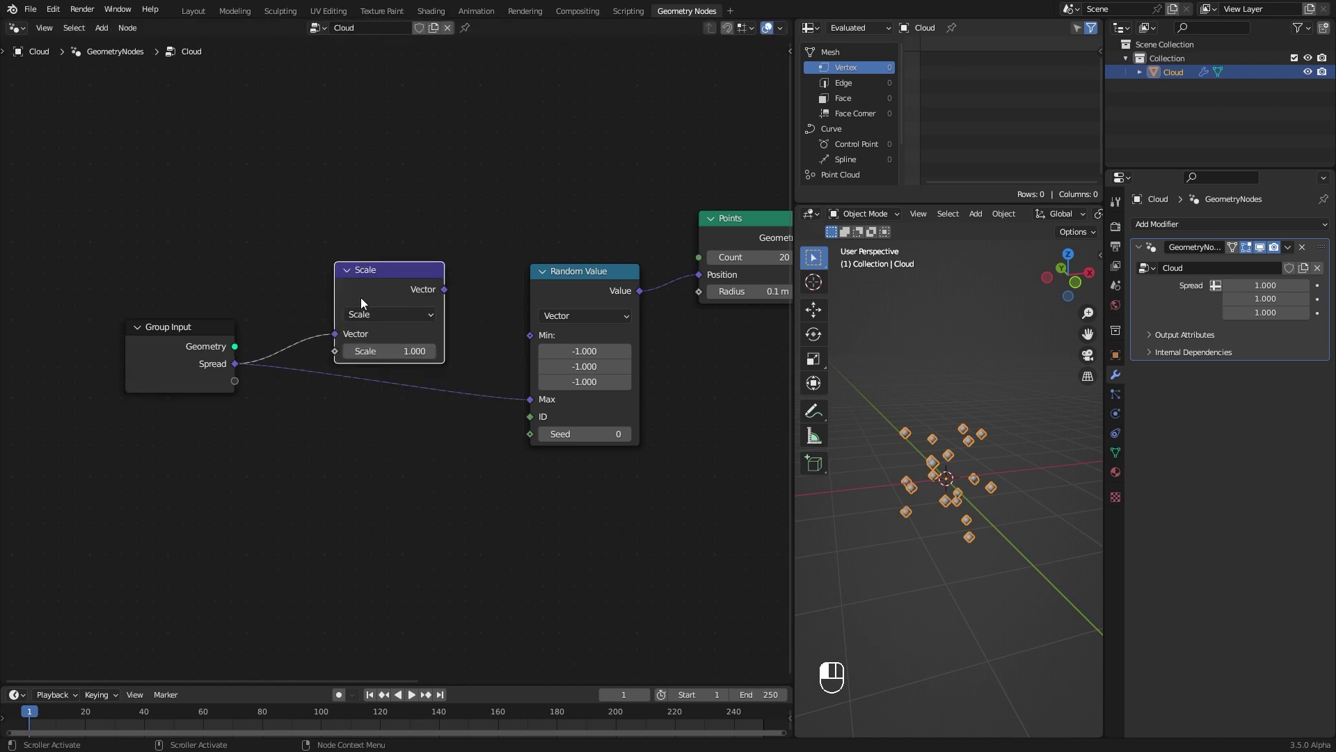
Set the Scale node's factor to -1, connect its Vector output to the Random Value's Min, and tidy these nodes.
left_click(377, 349)
type("-1")
key("Return")
left_click_drag(444, 289, 497, 263)
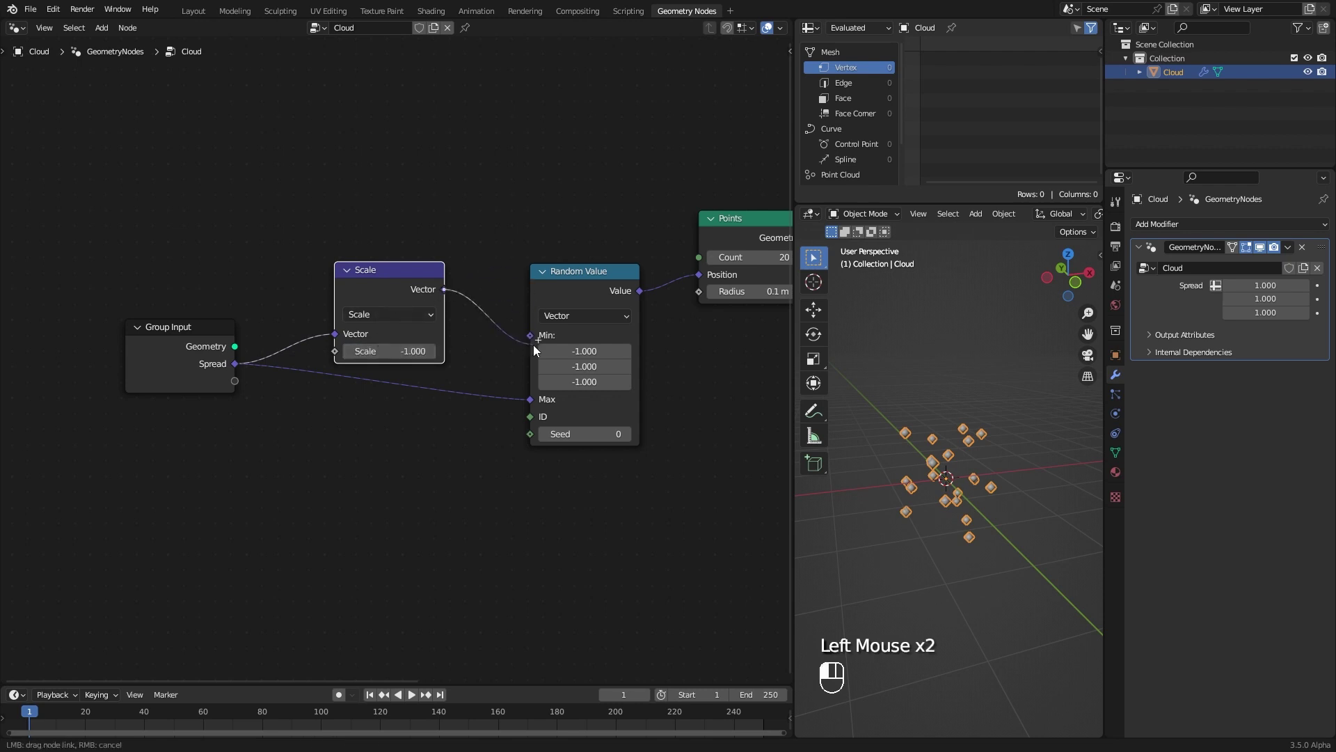
left_click_drag(533, 345, 531, 336)
left_click_drag(569, 282, 567, 312)
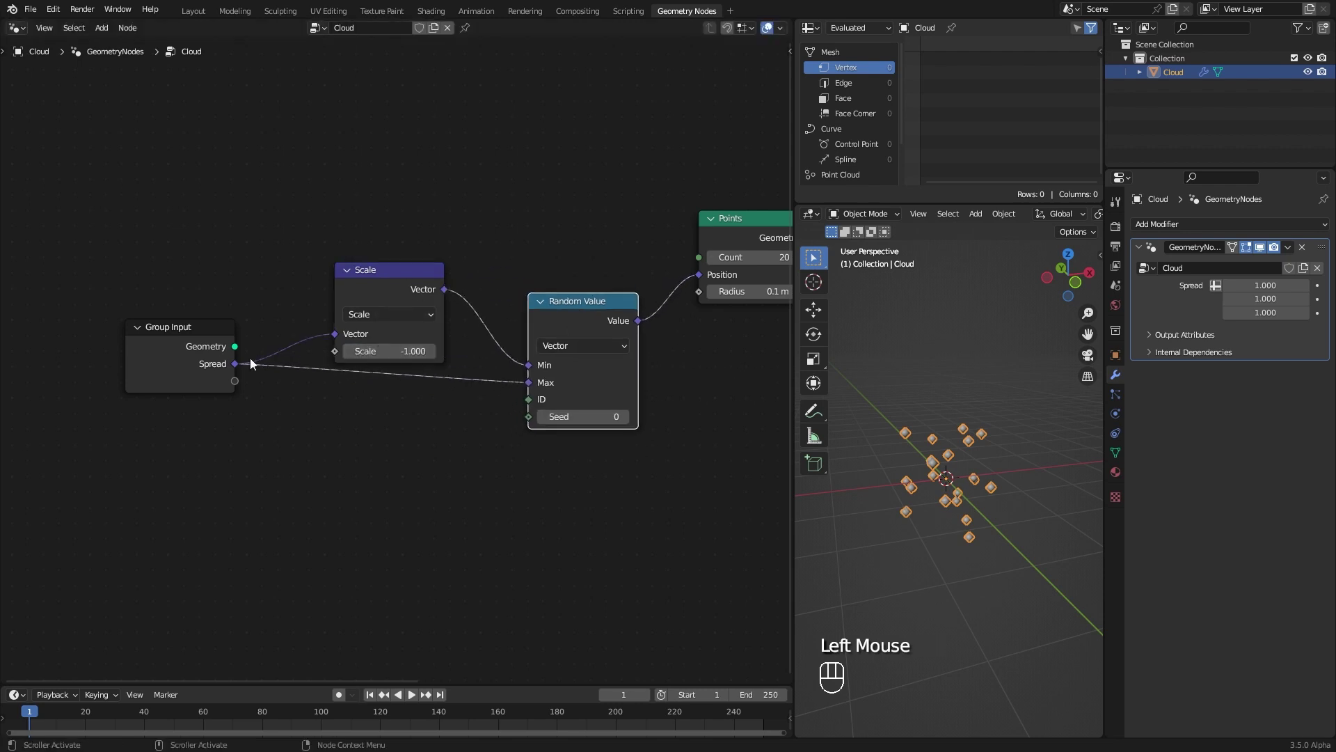
left_click_drag(173, 345, 170, 369)
left_click_drag(378, 279, 379, 290)
left_click_drag(174, 368, 179, 365)
Try out the modifier's Spread with values of 2.010, 2.350 and 0.440.
left_click_drag(1274, 299, 1227, 313)
left_click(1266, 298)
type("1")
key("Return")
middle_click_drag(1044, 425, 1218, 456)
left_click_drag(1252, 285, 1323, 285)
left_click_drag(1253, 313, 1258, 312)
left_click_drag(1239, 298, 1333, 299)
middle_click_drag(975, 526, 898, 480)
Test the Random Value node's Seed from 1 up to 6, and set it back to 0.
middle_click_drag(620, 466, 532, 466)
left_click(529, 416)
left_click(532, 419)
left_click(531, 419)
left_click(532, 419)
left_click(532, 418)
left_click(531, 419)
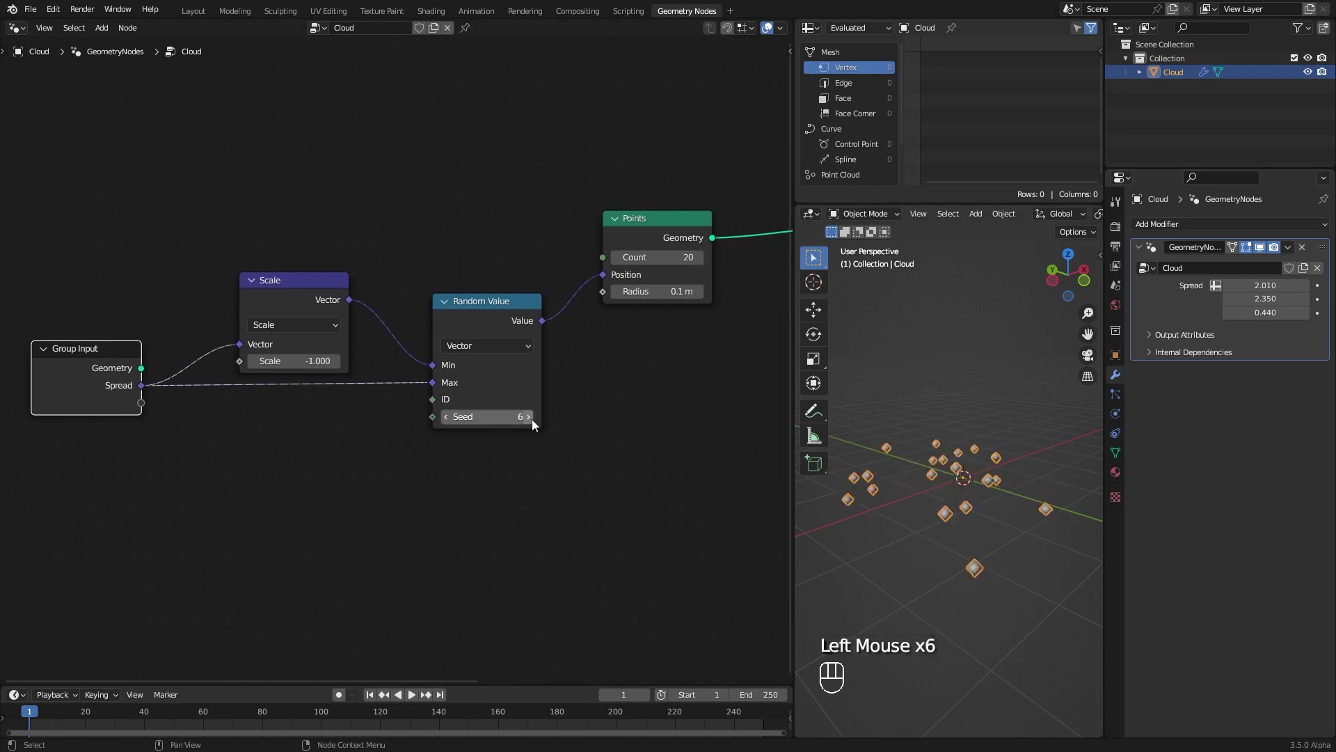
left_click(495, 417)
type("0")
key("Return")
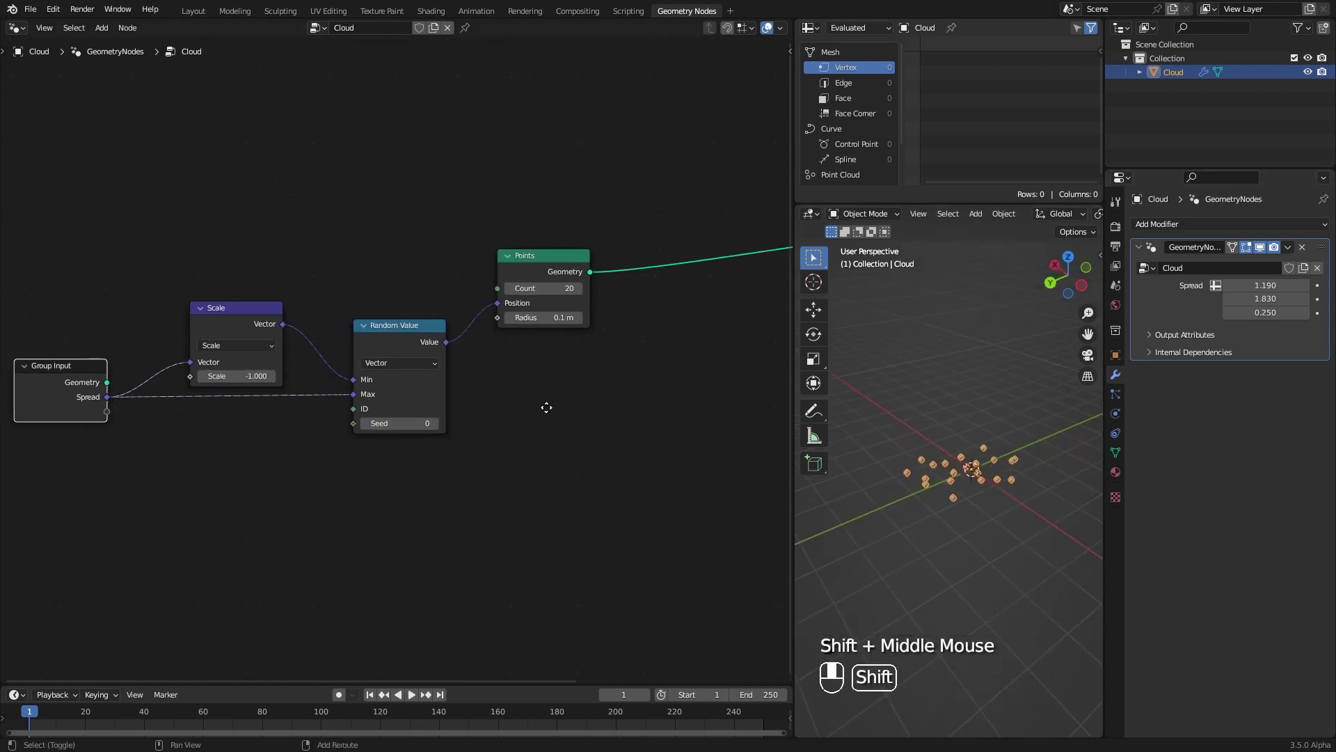
Make room before the Group Output and insert an Instance on Points node on the link from the Points node.
middle_click_drag(546, 406, 206, 415, "shift")
left_click_drag(683, 241, 743, 283)
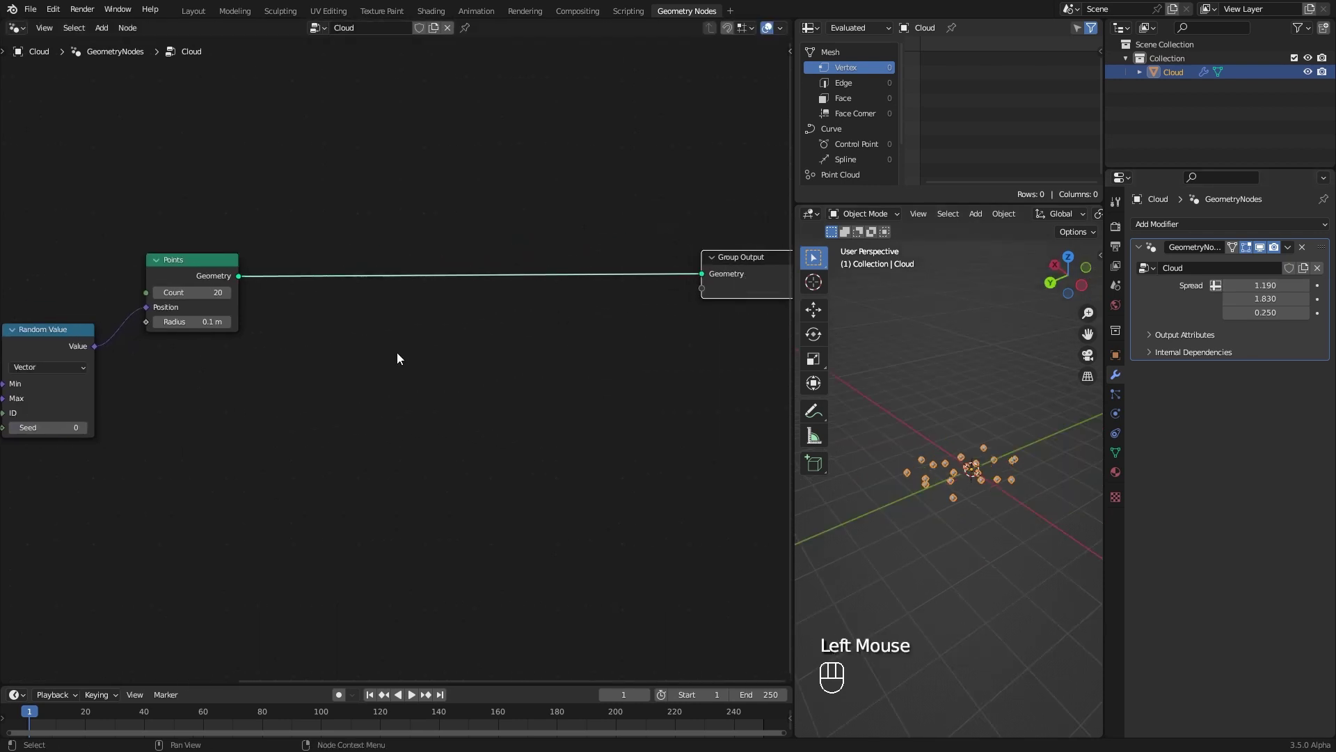
middle_click_drag(466, 303, 550, 272)
key("shift+a")
mouse_move(550, 273)
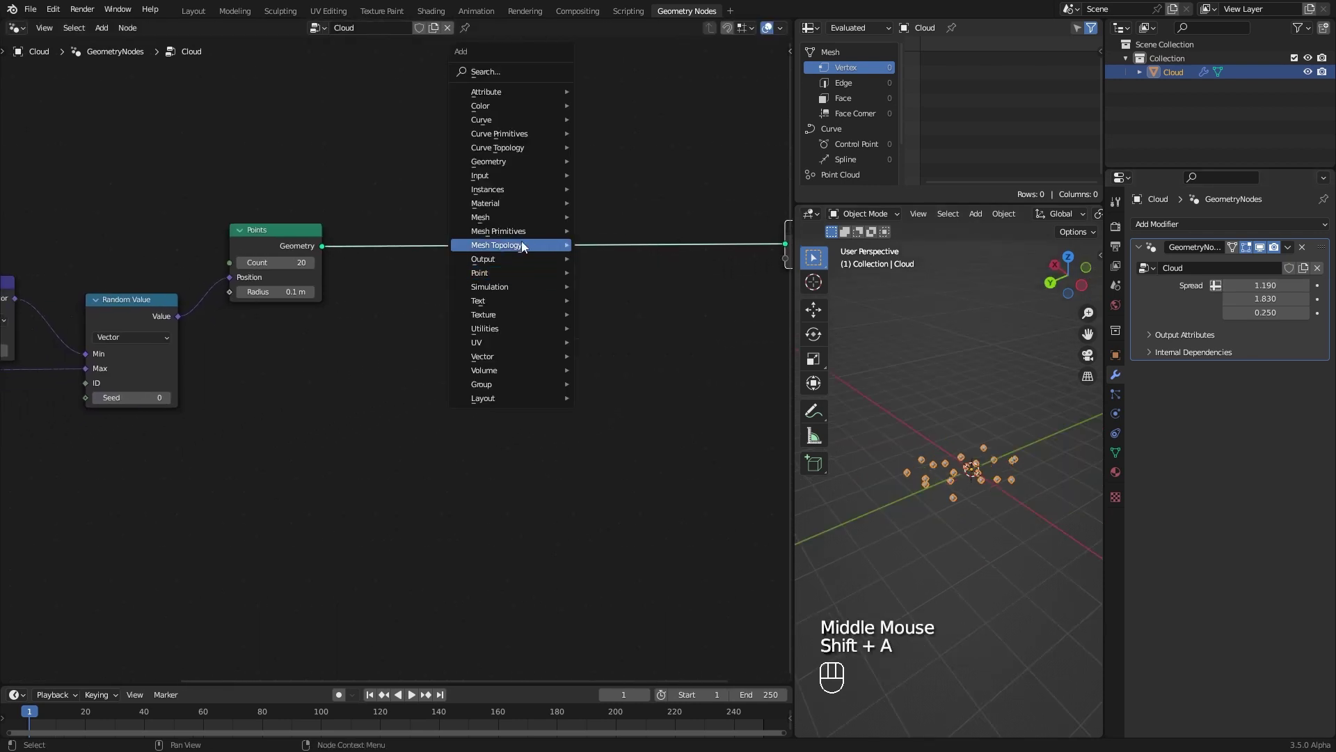
mouse_move(506, 189)
left_click(621, 189)
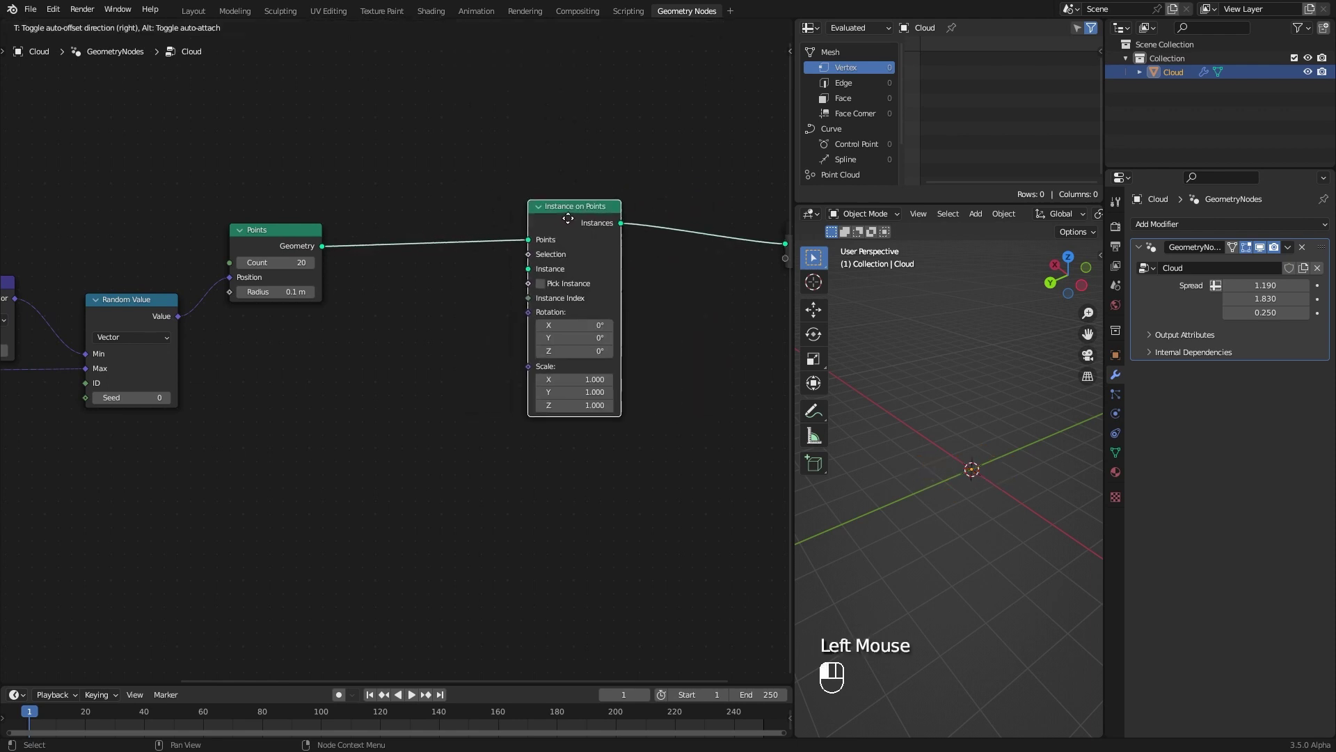
left_click(576, 230)
Add an Ico Sphere node and connect its Mesh output to the Instance input of Instance on Points.
key("shift+a")
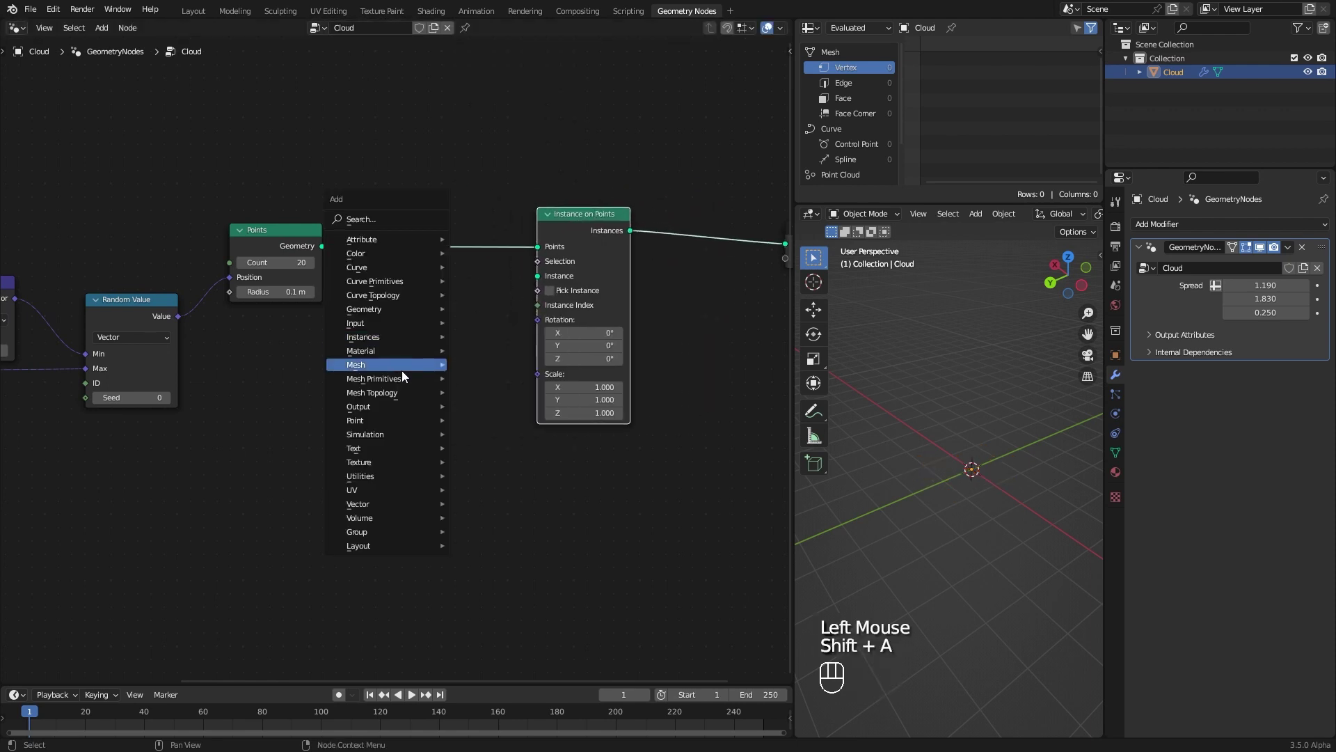
mouse_move(397, 379)
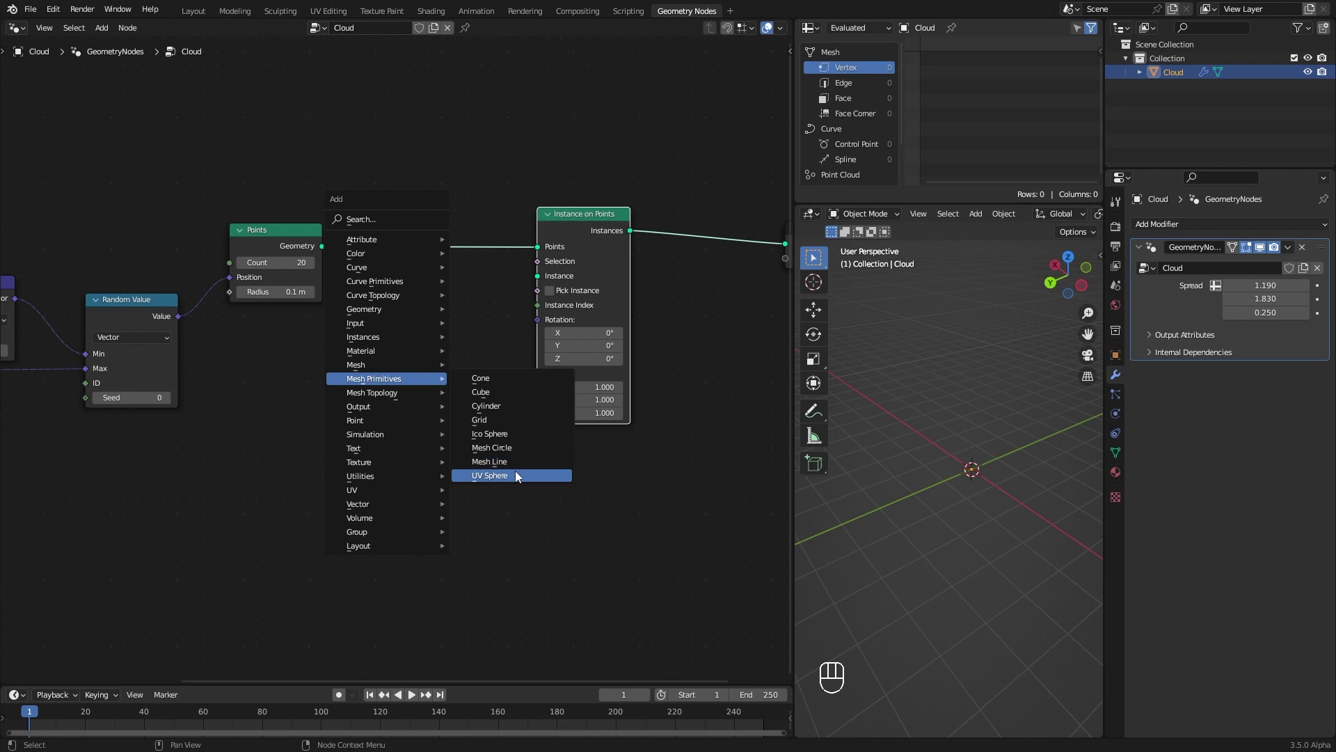
left_click(513, 434)
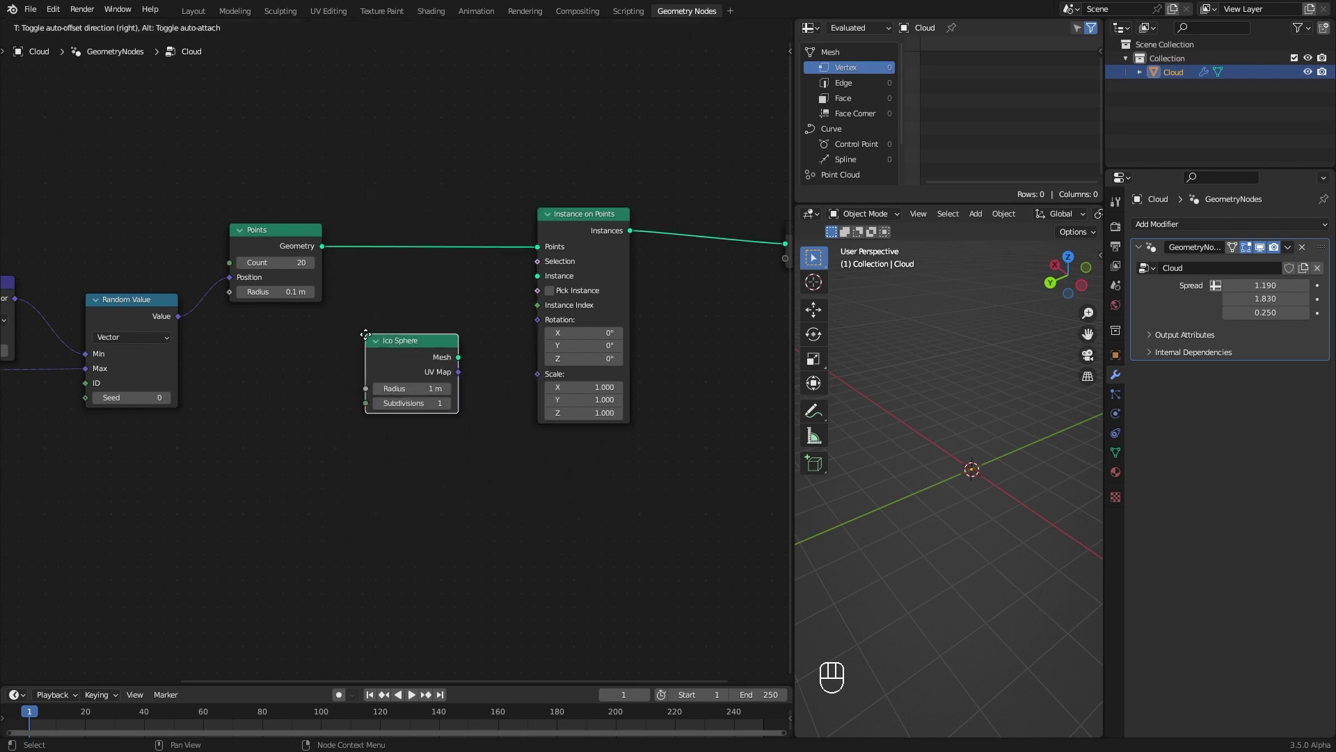
left_click(366, 335)
left_click_drag(458, 357, 537, 275)
middle_click_drag(968, 488, 978, 494)
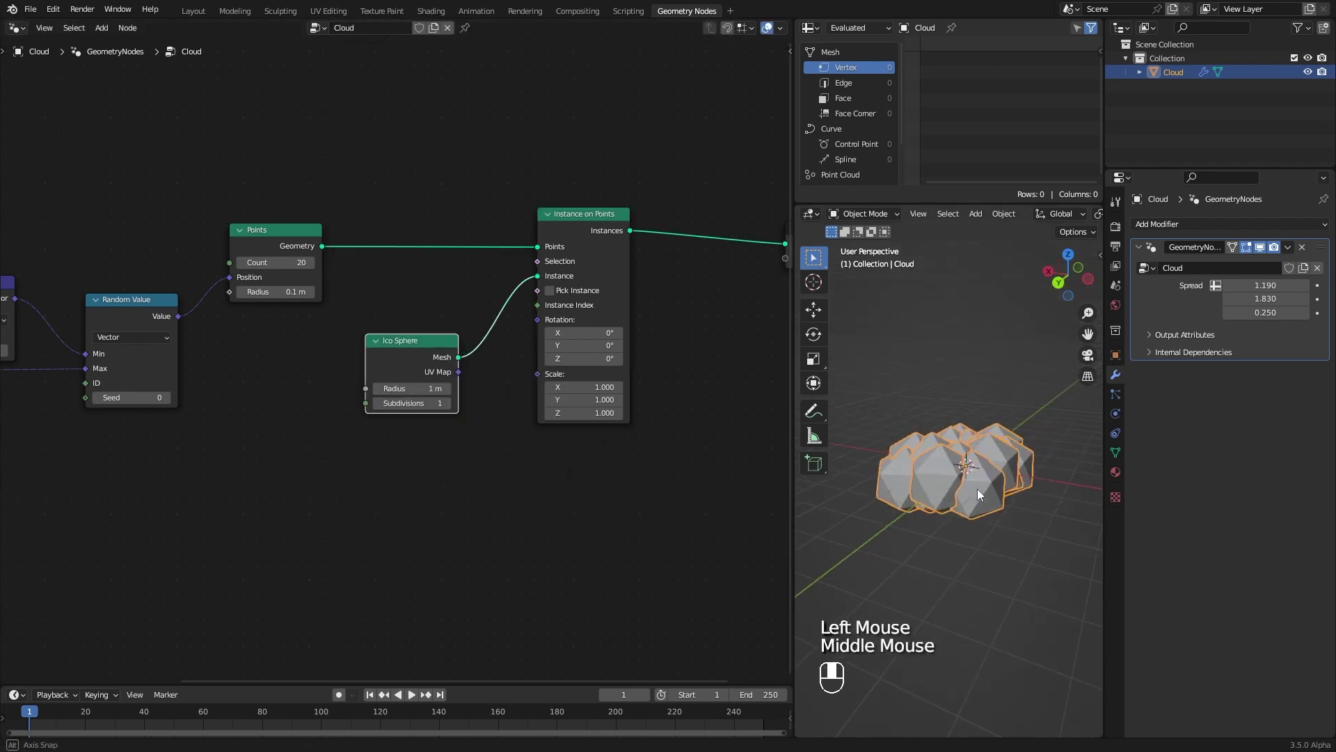
Set the Ico Sphere's Subdivisions to 2 and move the Ico Sphere and Instance on Points nodes closer to the Points node.
left_click(448, 403)
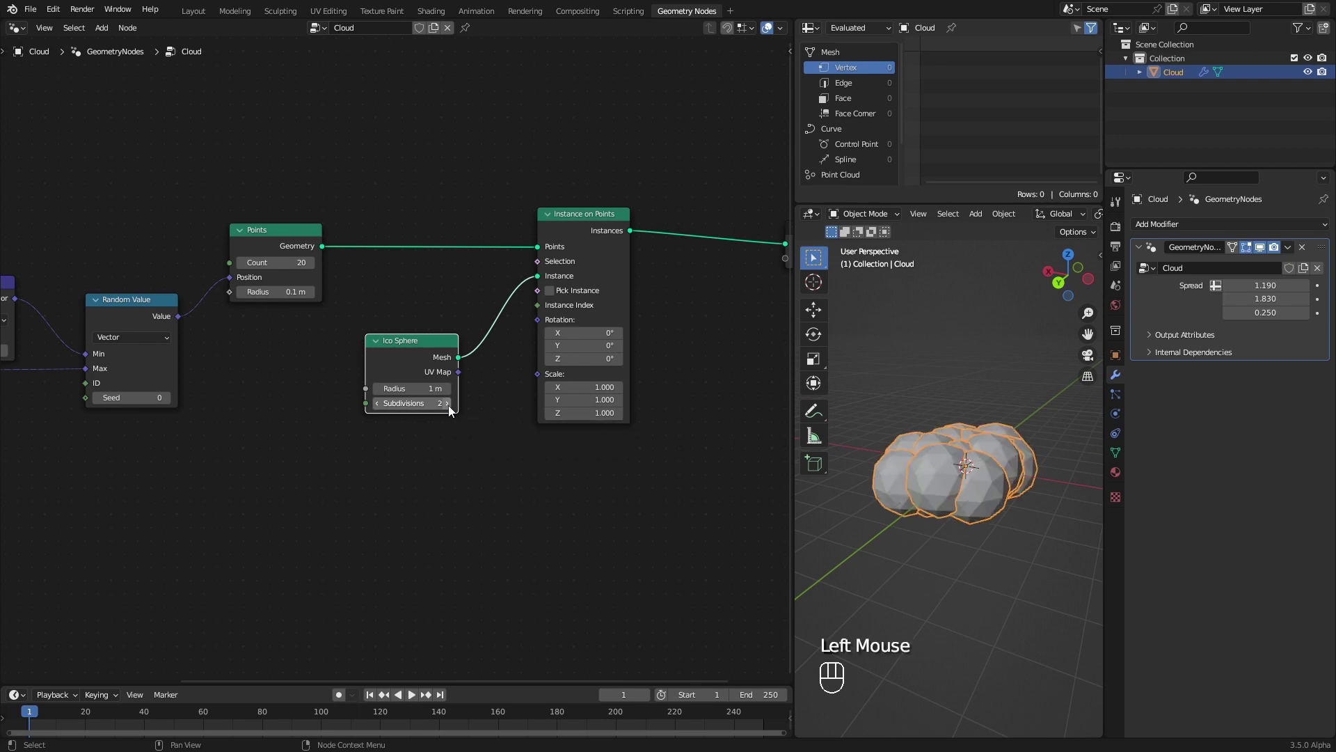
mouse_move(924, 477)
middle_mouse_down()
mouse_move(894, 557)
mouse_move(874, 515)
mouse_move(911, 484)
middle_mouse_up()
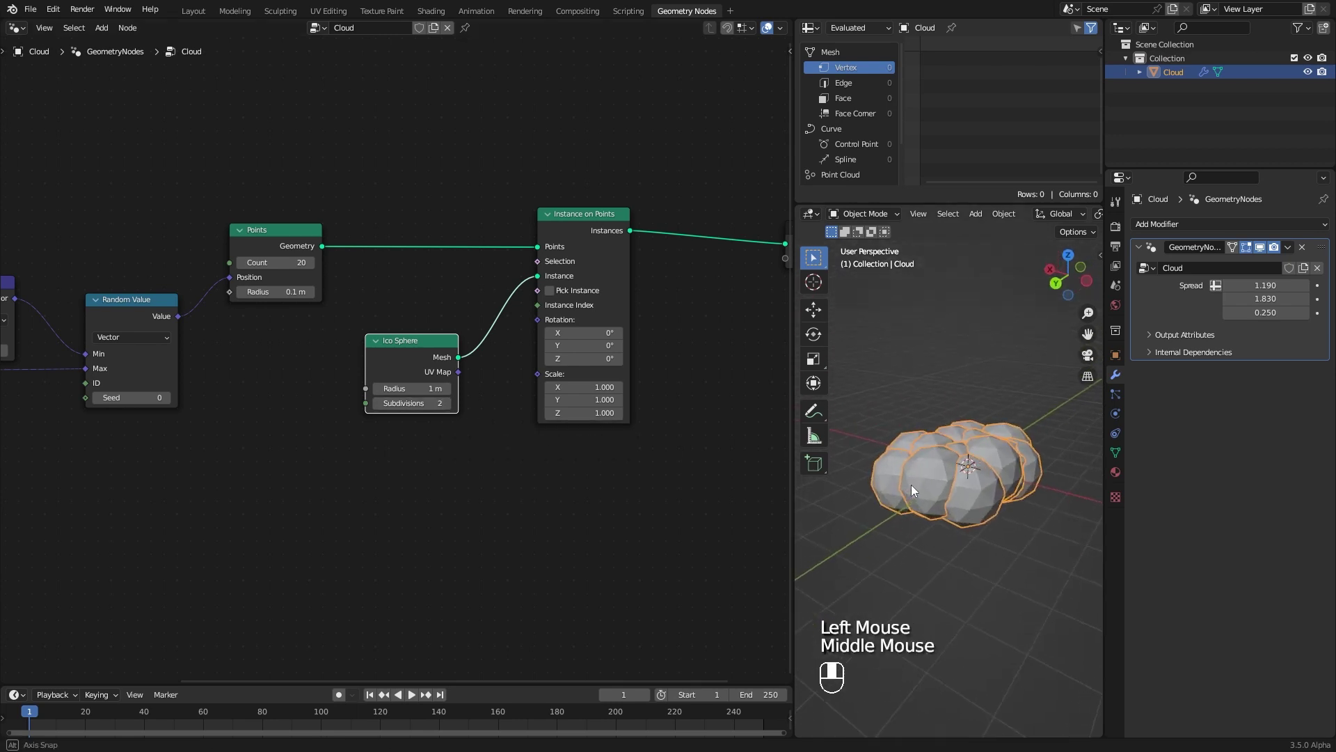
mouse_move(411, 349)
left_mouse_down()
mouse_move(424, 318)
mouse_move(406, 324)
left_mouse_up()
left_click_drag(605, 233, 575, 233)
middle_click_drag(685, 451, 546, 435)
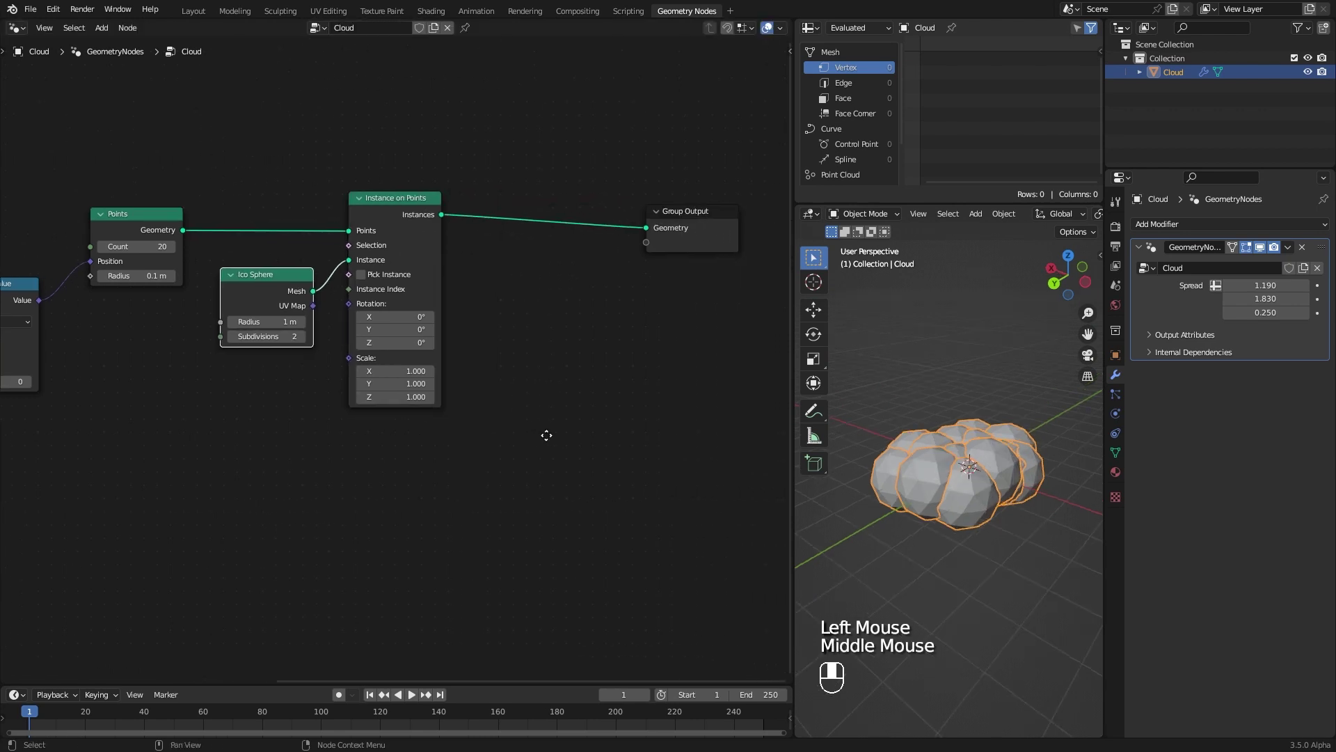
mouse_move(349, 358)
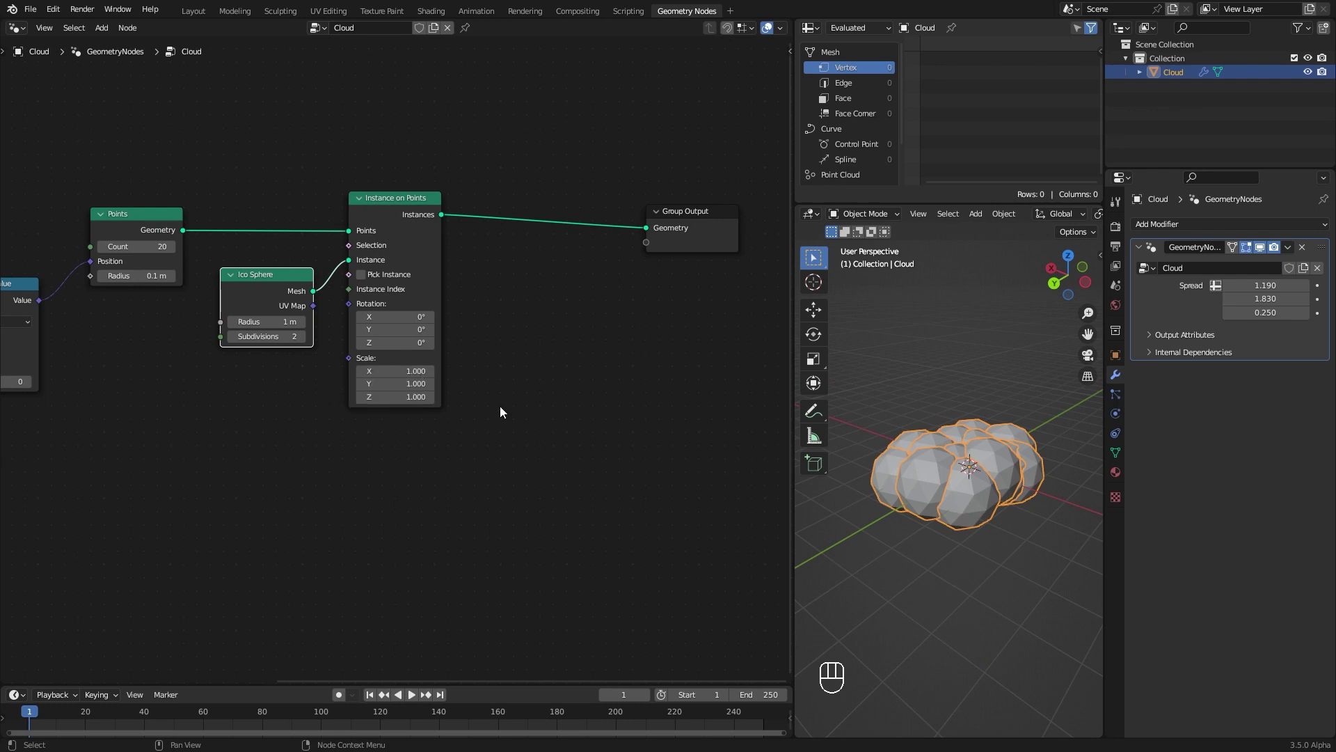
Add a Random Value node below Instance on Points, feeding its Scale input.
middle_click_drag(487, 408, 624, 392)
left_click_drag(487, 341, 489, 510)
type("rand")
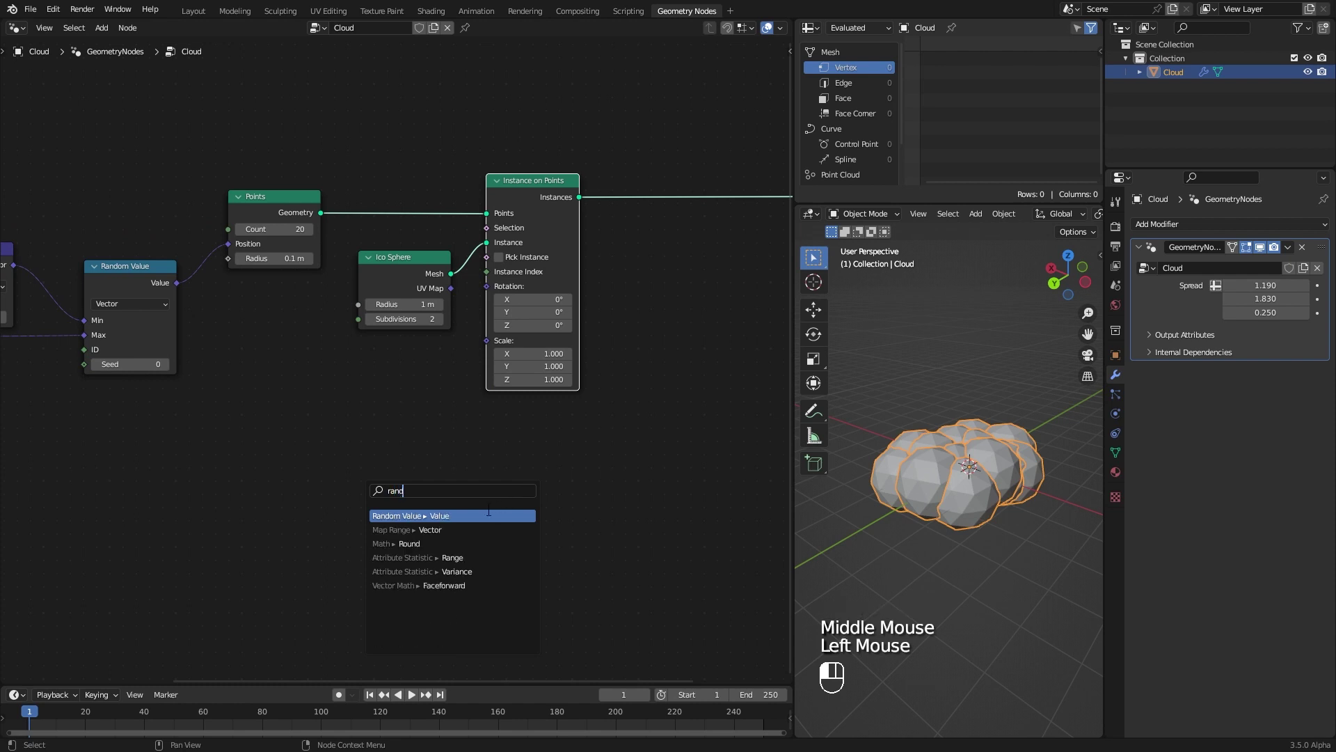
left_click(489, 515)
left_click(535, 403)
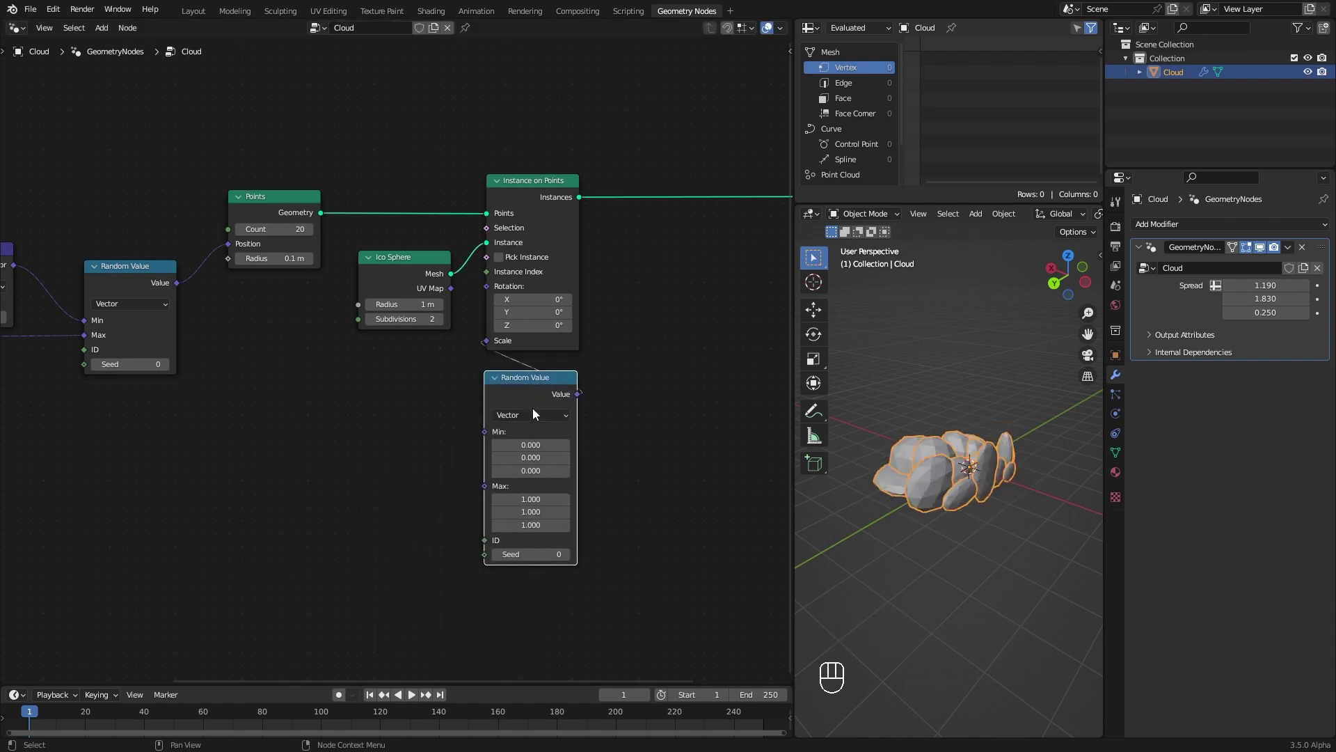
Switch the new Random Value node to Float with a Min of 0.5, keeping its Value connected to the instance Scale.
left_click(531, 415)
left_click(516, 433)
left_click_drag(578, 394, 487, 341)
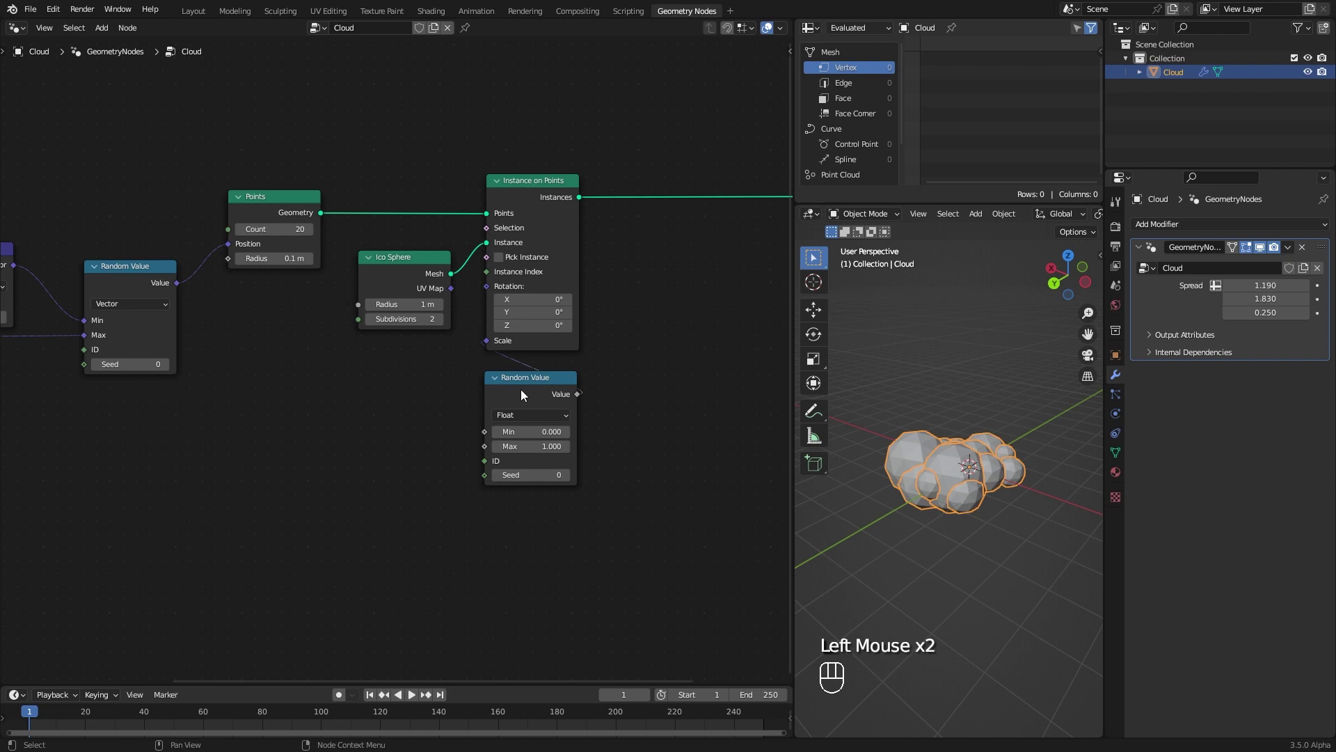
left_click(530, 431)
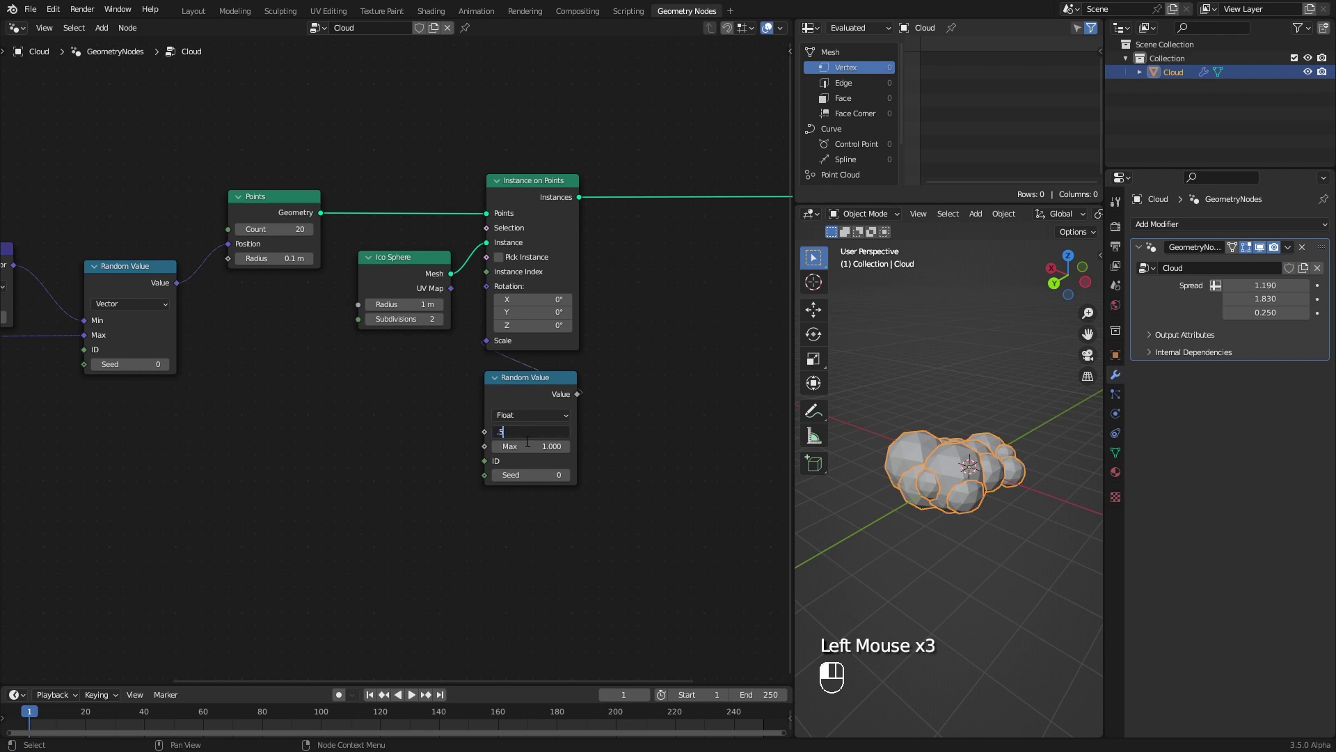
key("Return")
middle_click_drag(869, 515, 804, 511)
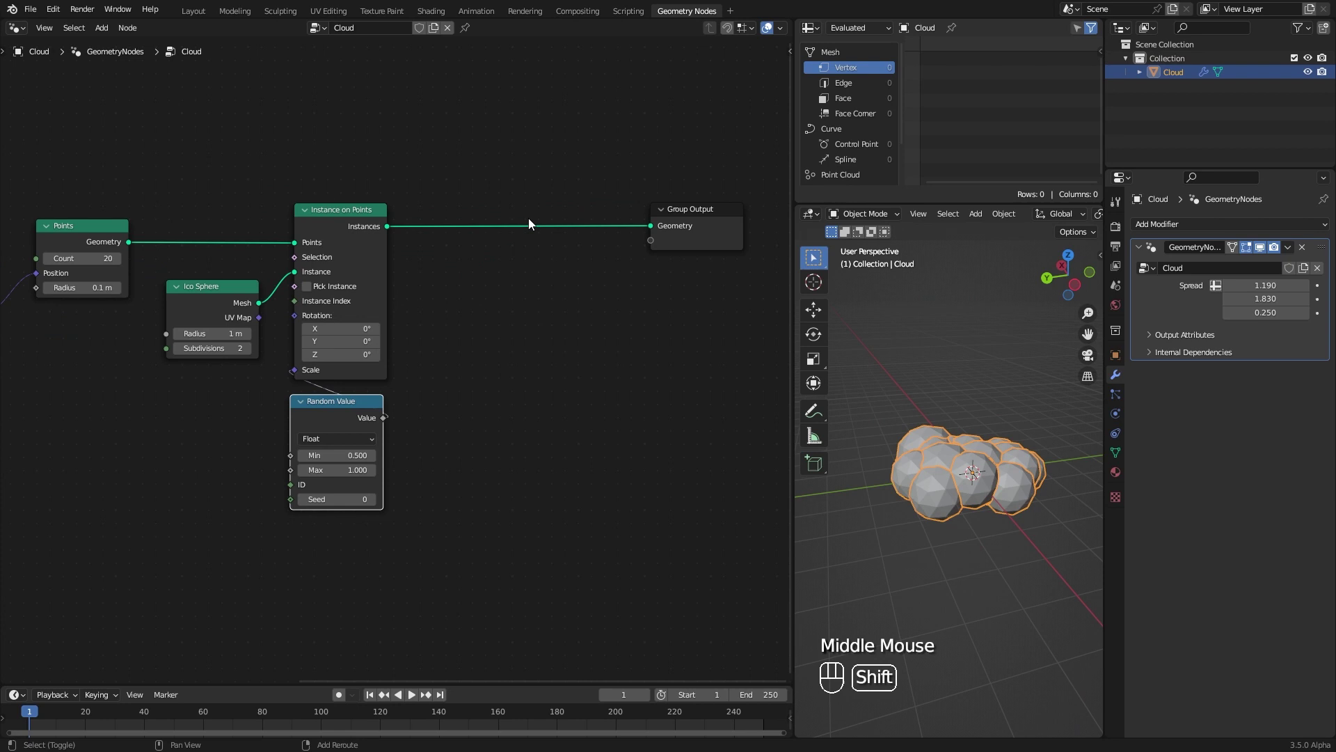
Insert a Realize Instances node between Instance on Points and the Group Output.
key("shift+a")
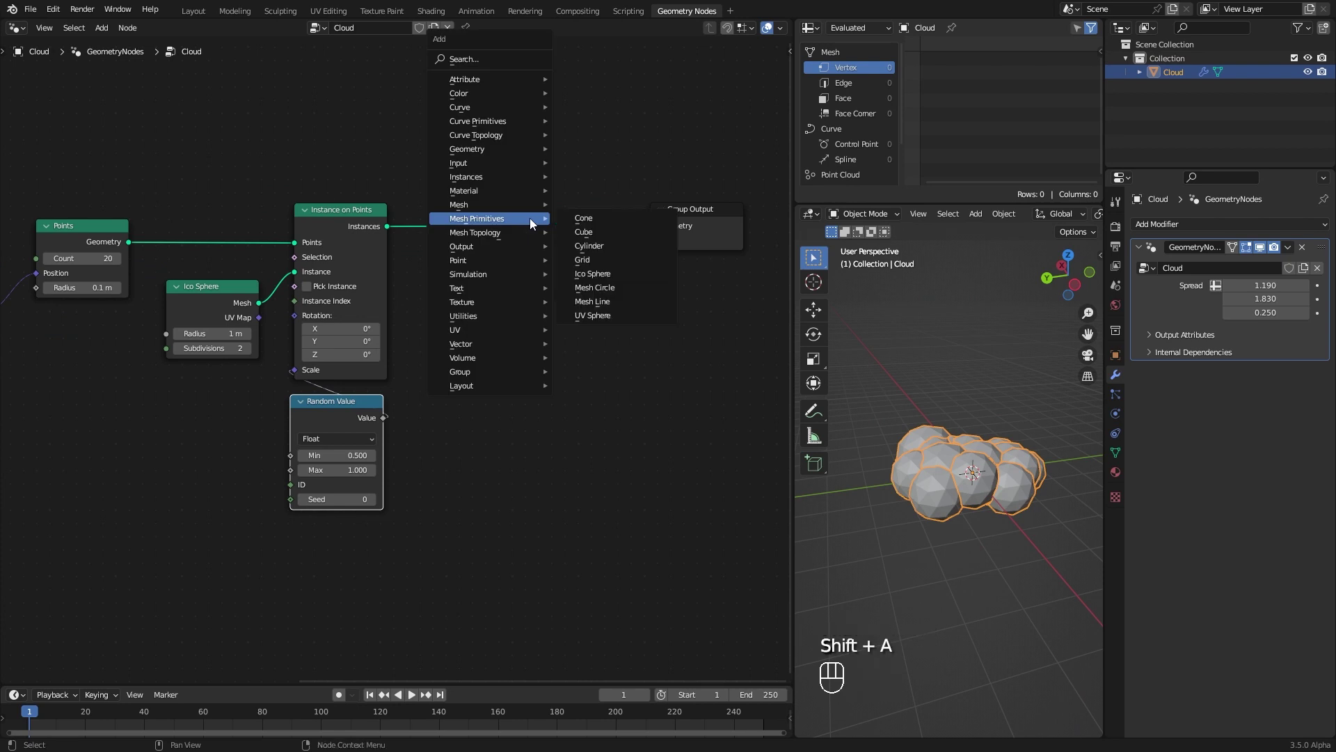
mouse_move(491, 174)
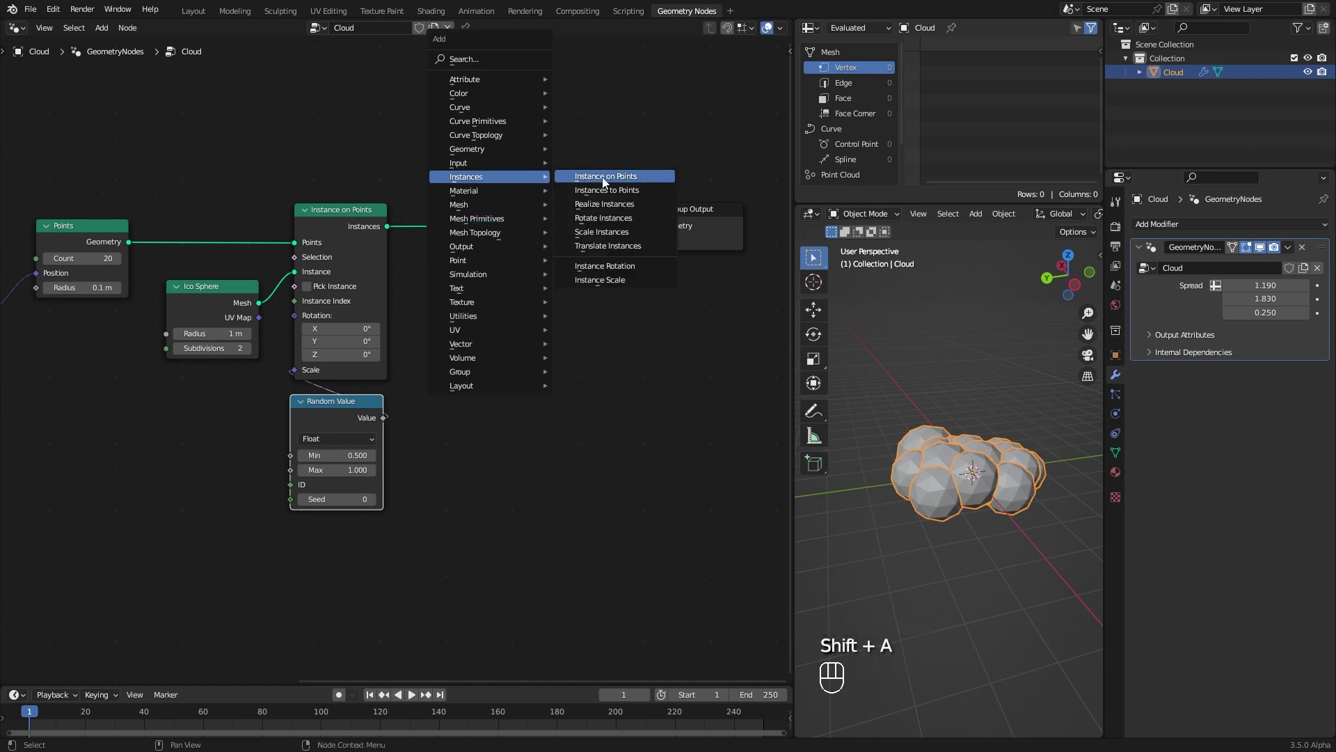
left_click(640, 204)
left_click(458, 197)
left_click_drag(495, 220, 473, 208)
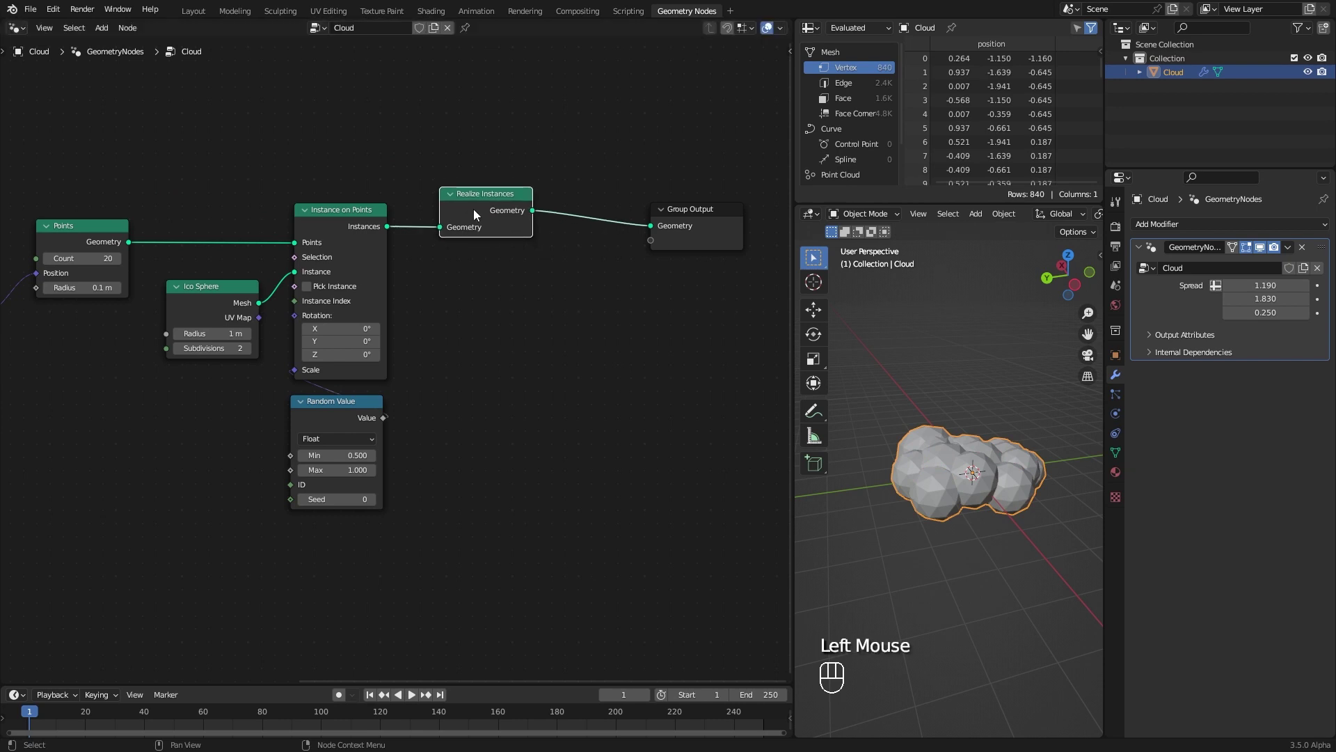
Enlarge the spreadsheet and compare its Instances and Vertex data with Realize Instances muted and unmuted.
key("m")
left_click_drag(910, 202, 908, 311)
left_click(845, 220)
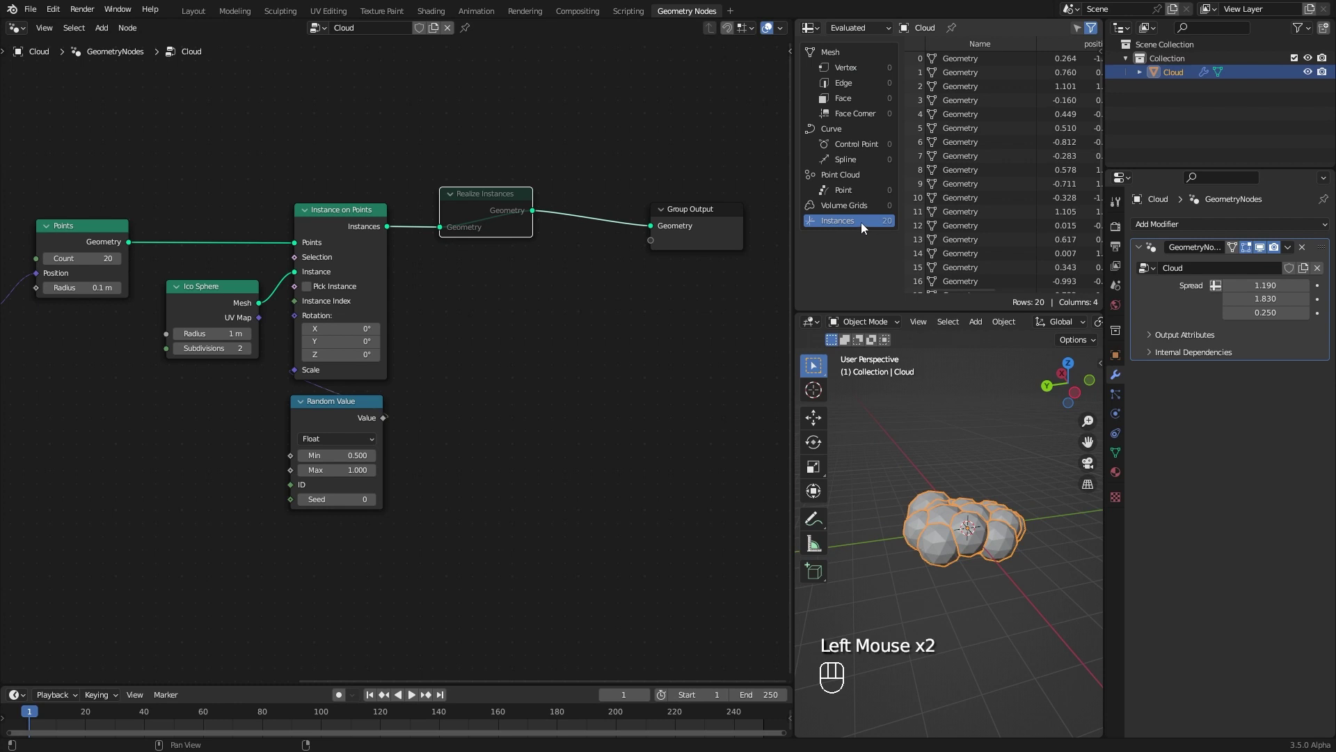
key("m")
left_click(846, 67)
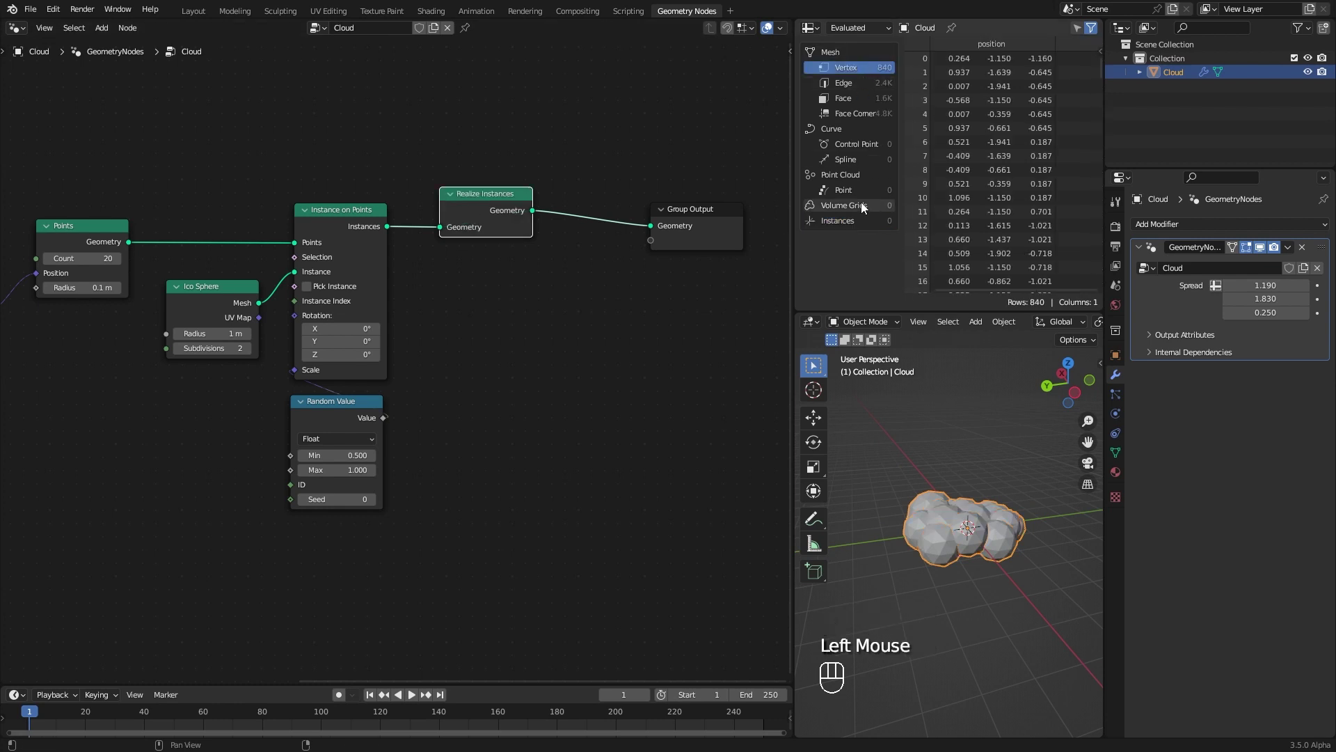
Insert a Set Position node between Realize Instances and the Group Output.
middle_click_drag(569, 327, 399, 363)
left_click(658, 240)
key("shift+a")
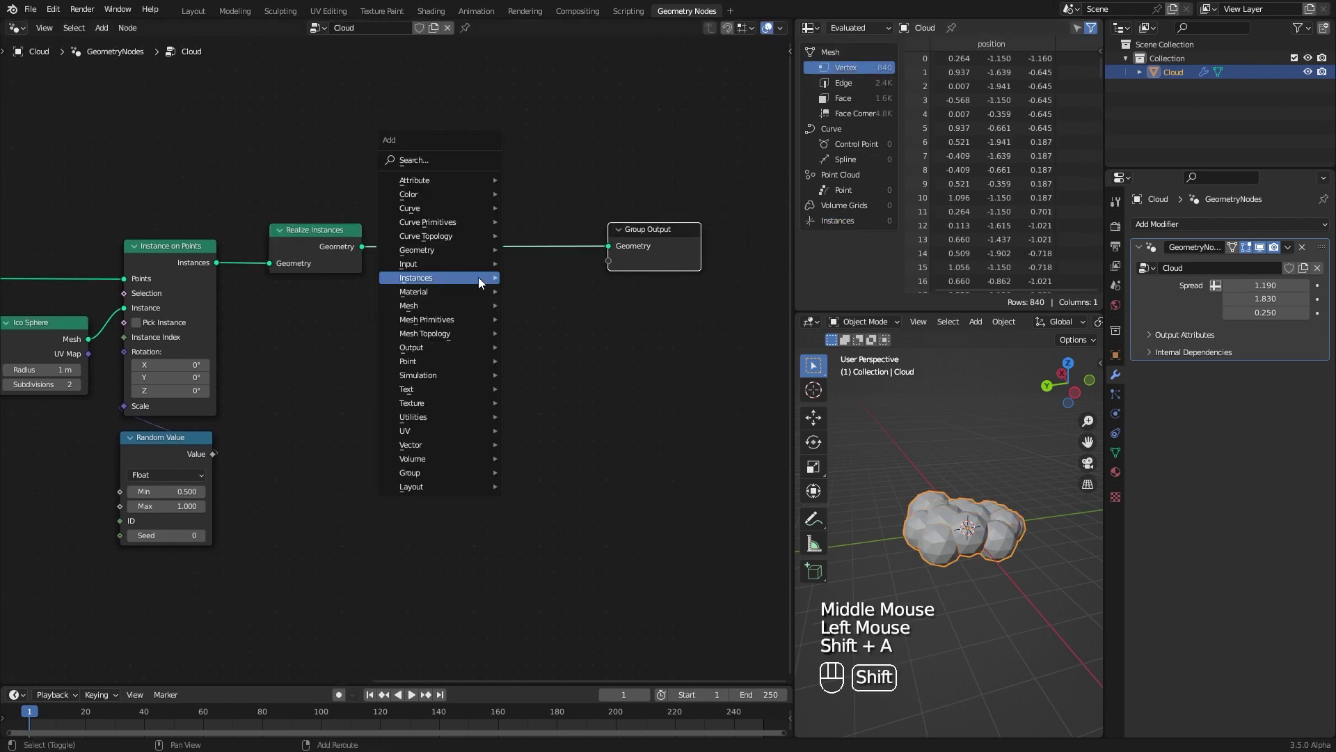
mouse_move(469, 248)
left_click(545, 464)
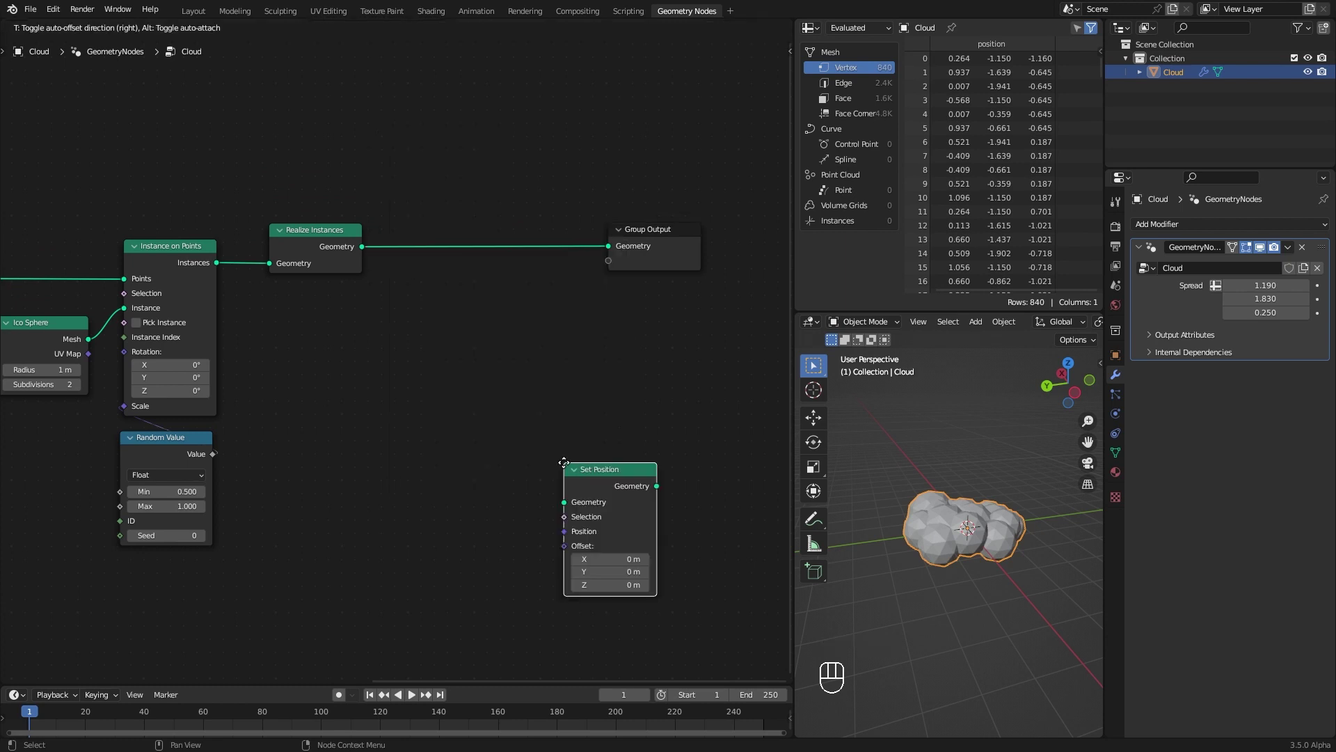
left_click(459, 215)
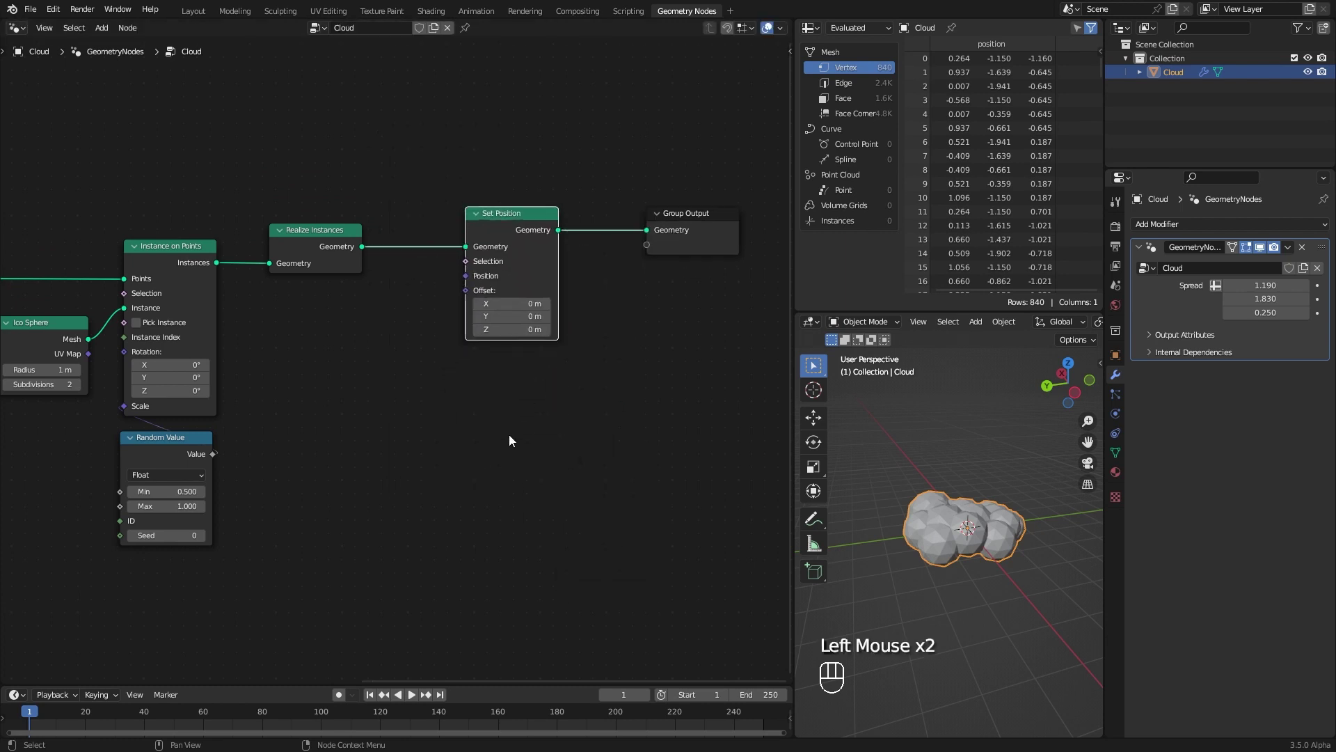
Add a Noise Texture node below Set Position and connect its Color output to the Offset input.
middle_click_drag(521, 413, 550, 336)
key("shift+a")
mouse_move(487, 501)
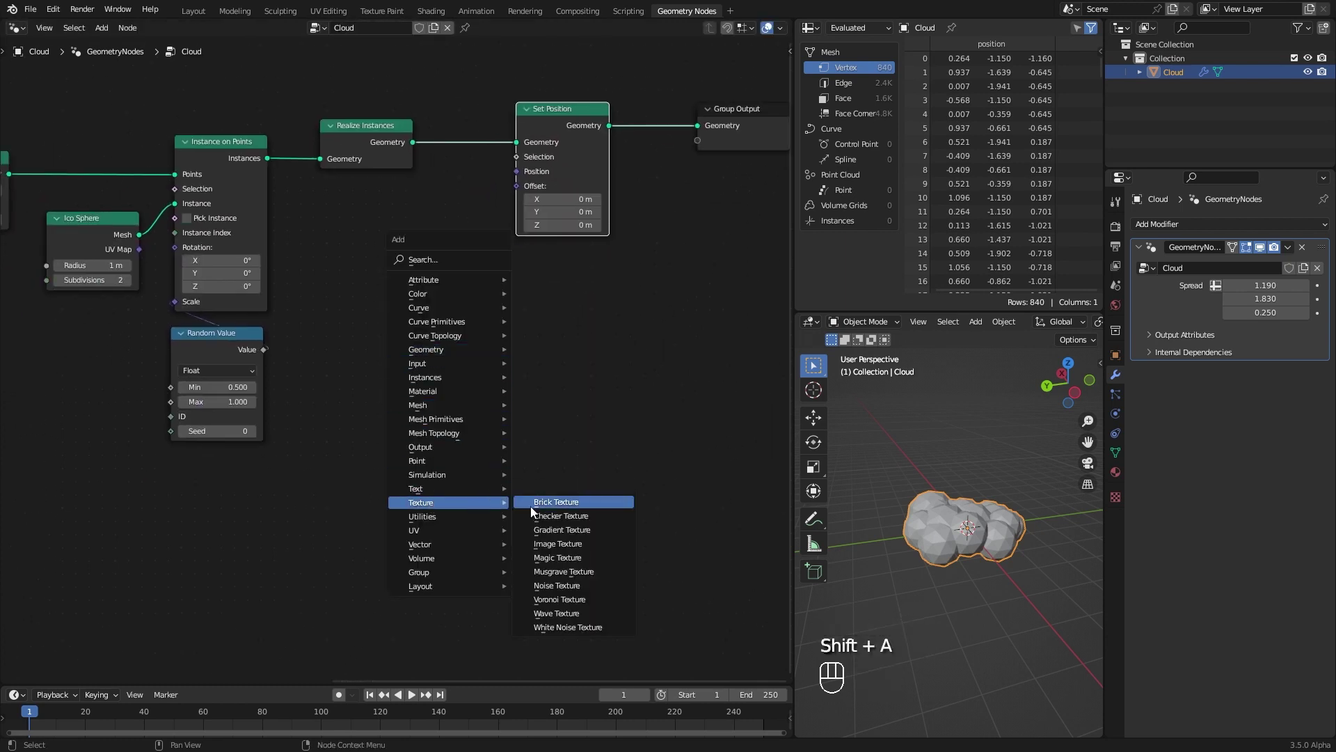
left_click(578, 585)
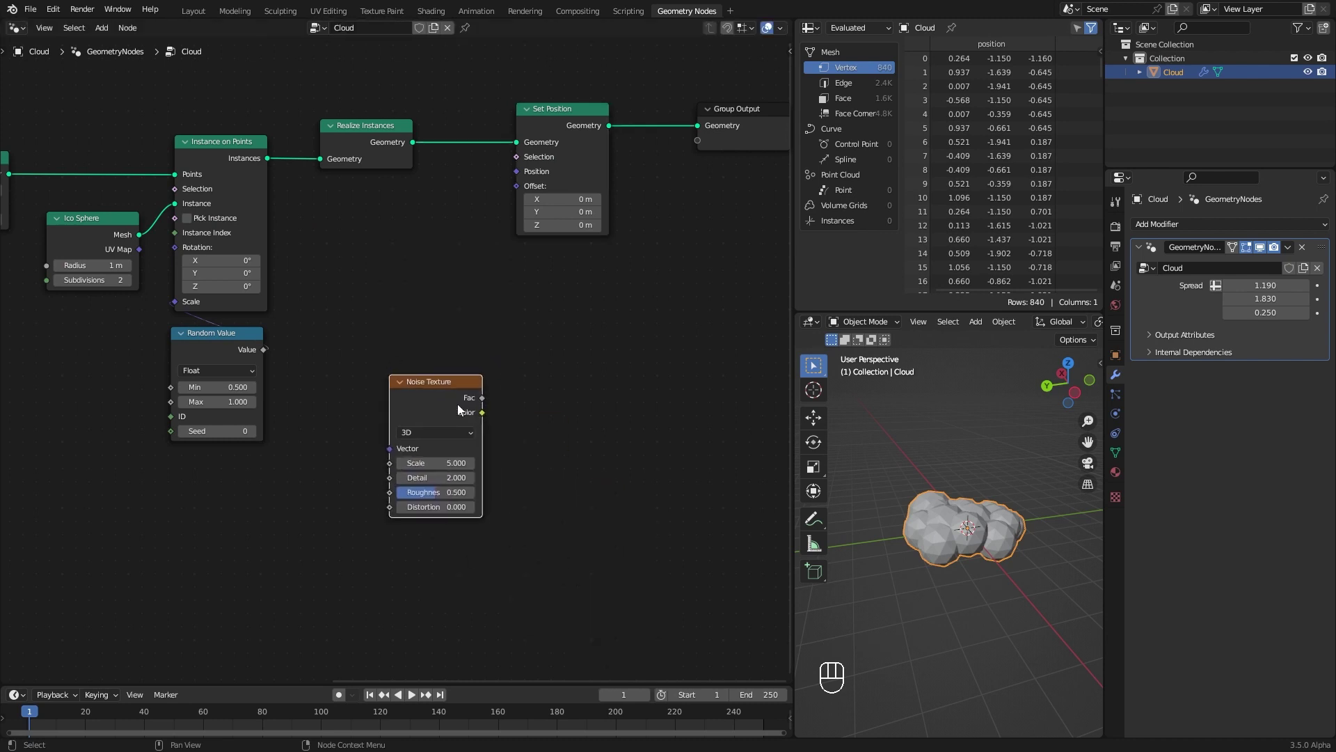
left_click(468, 447)
left_click_drag(419, 426, 400, 450)
left_click_drag(450, 455, 462, 446)
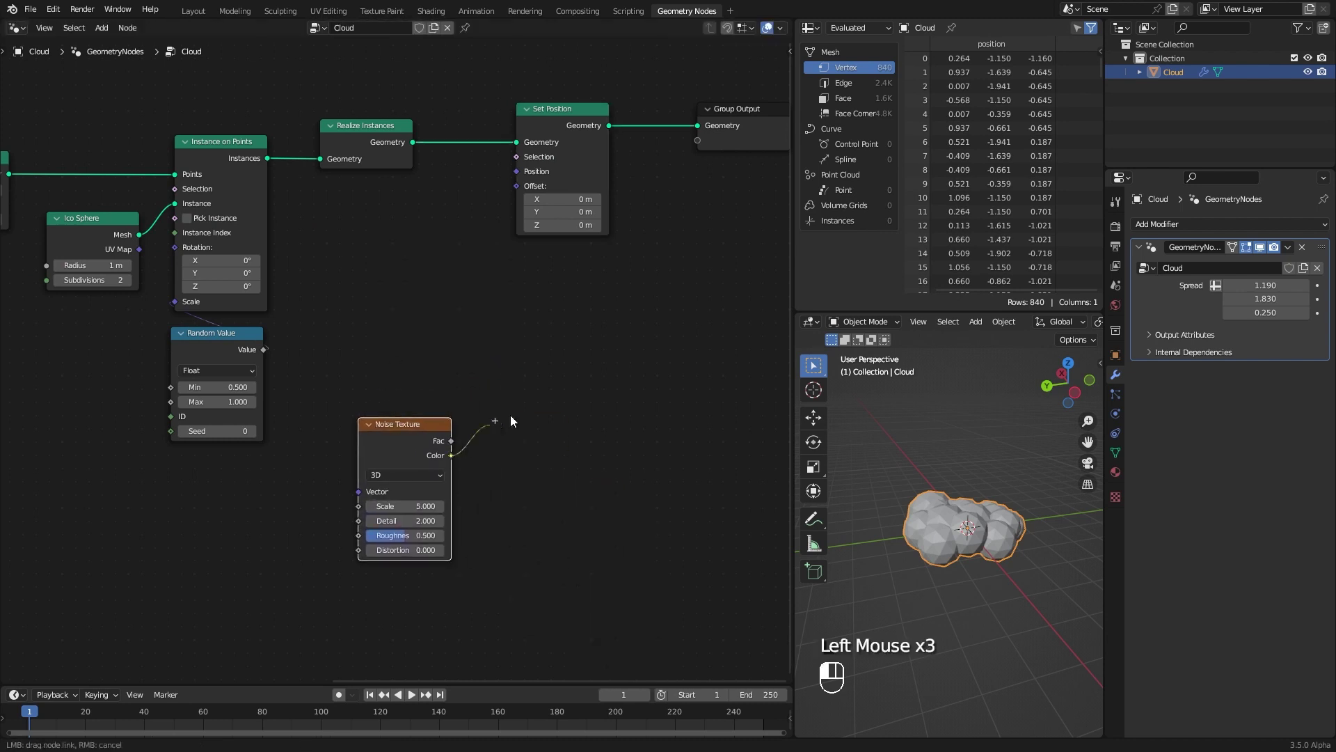
left_click_drag(525, 185, 518, 186)
middle_click_drag(897, 515, 934, 529)
Add a vector Map Range node driven by the Noise Texture's Color output.
middle_click_drag(95, 521, 64, 490)
left_click_drag(425, 426, 588, 437)
type("map range")
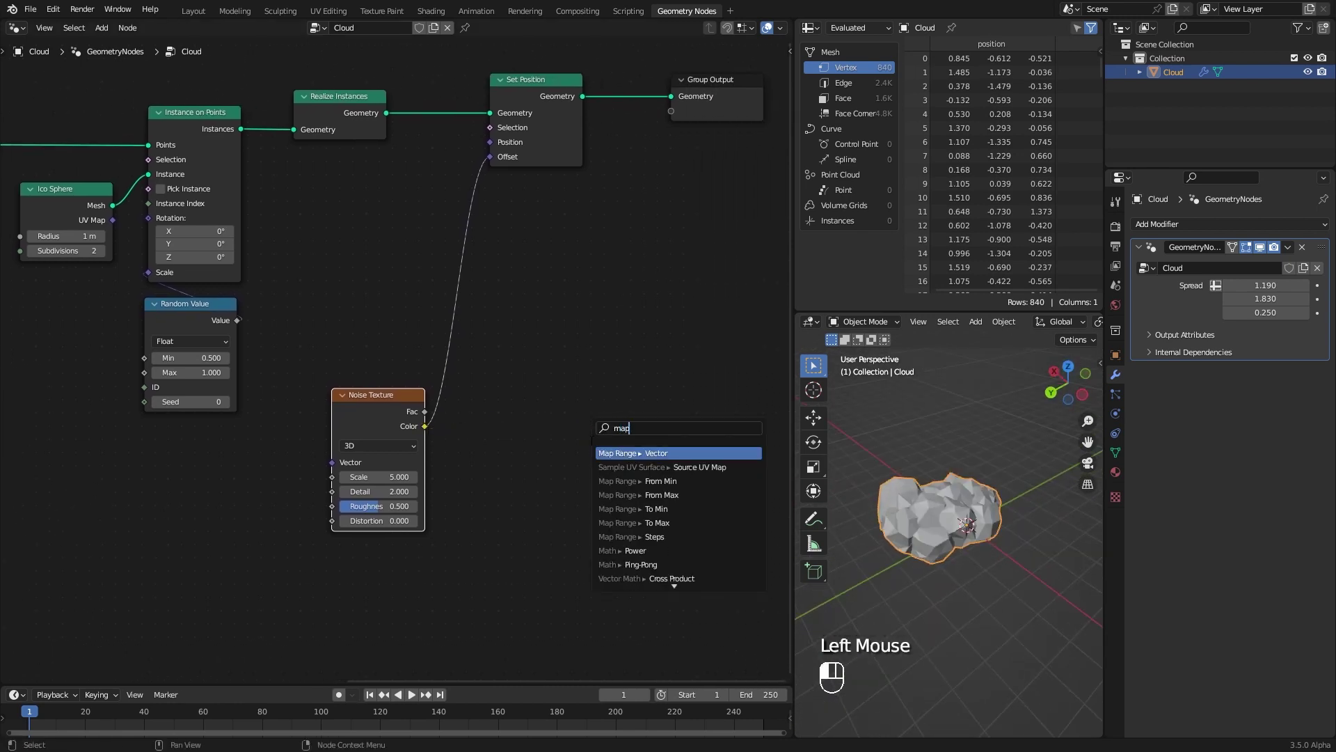
key("Return")
left_click(501, 344)
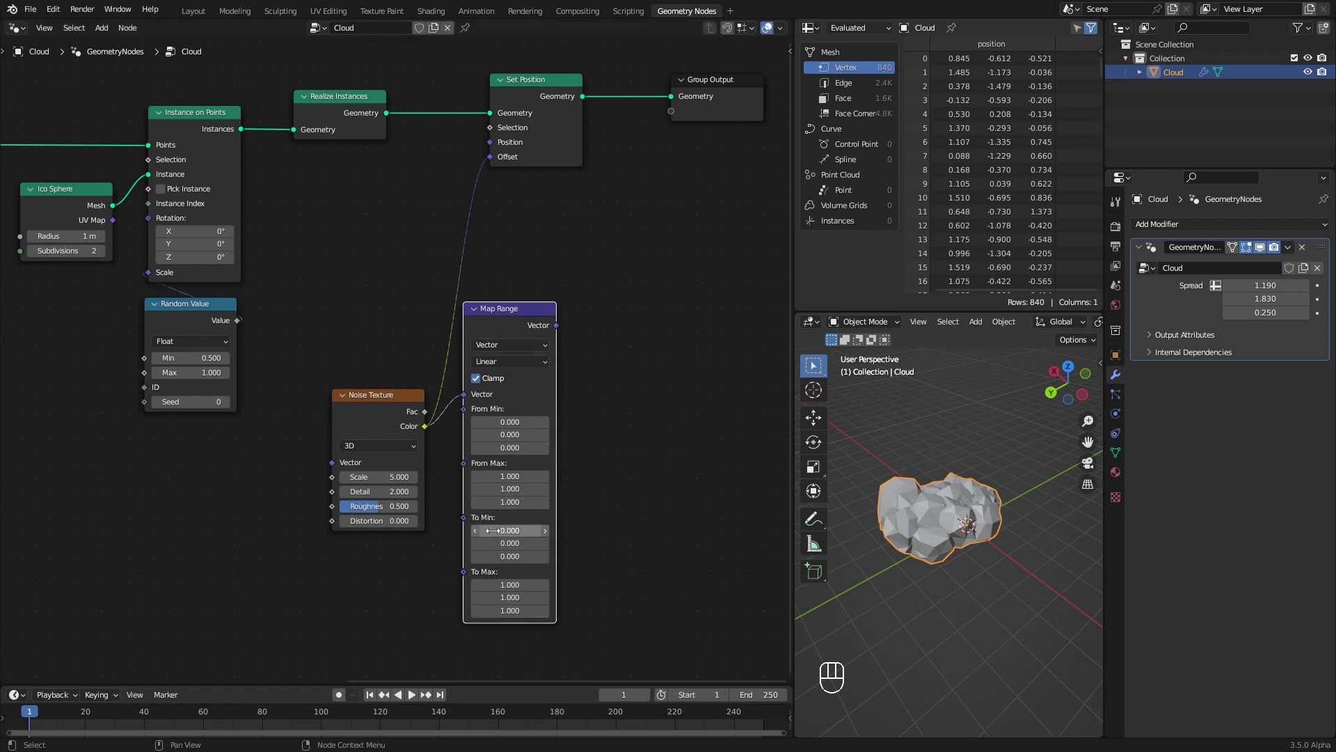
Set all three To Min values of Map Range to -1 and connect its Vector output to Set Position's Offset.
left_click_drag(494, 530, 493, 530)
type("-1")
key("Return")
left_click_drag(556, 325, 618, 255)
left_click_drag(492, 156, 491, 156)
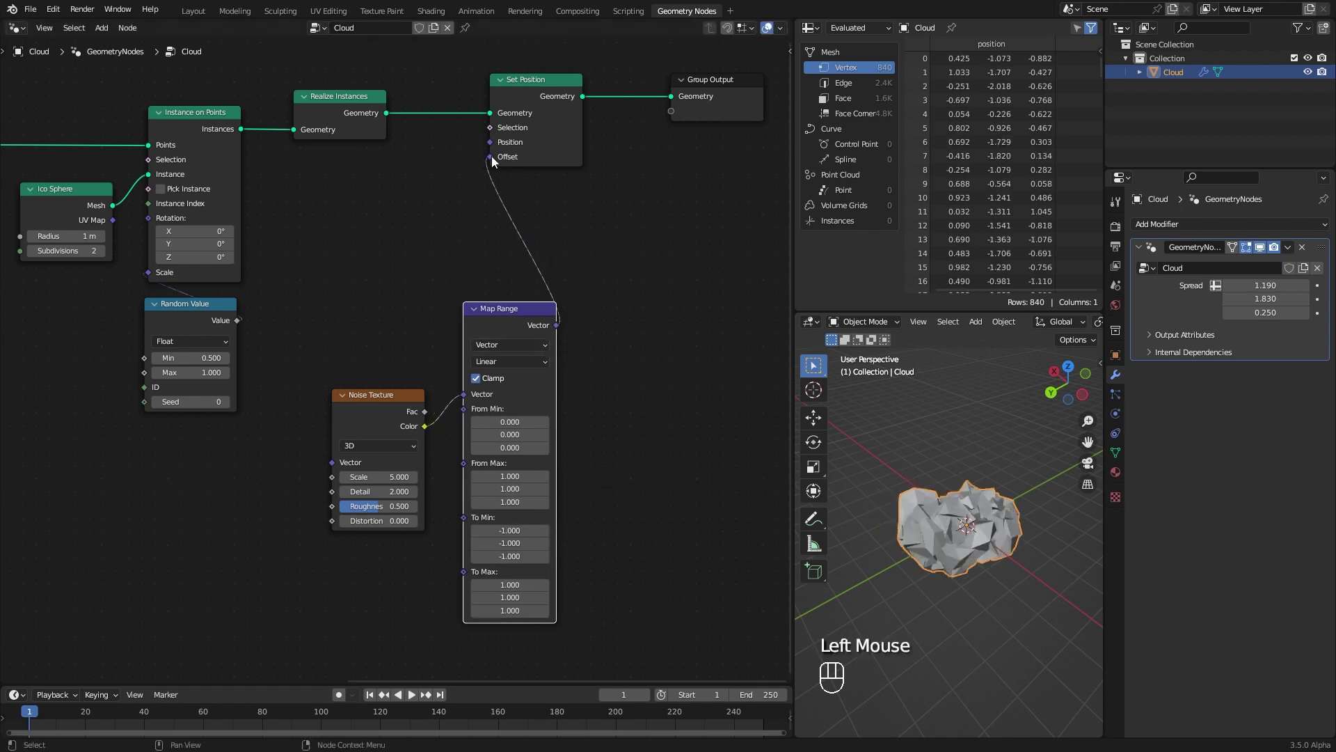
Move the Noise Texture and Map Range nodes down, and insert a Vector Math Scale node before Set Position's Offset.
left_click(366, 423)
left_click_drag(367, 429, 343, 452)
left_click_drag(507, 330, 618, 296)
type("sca")
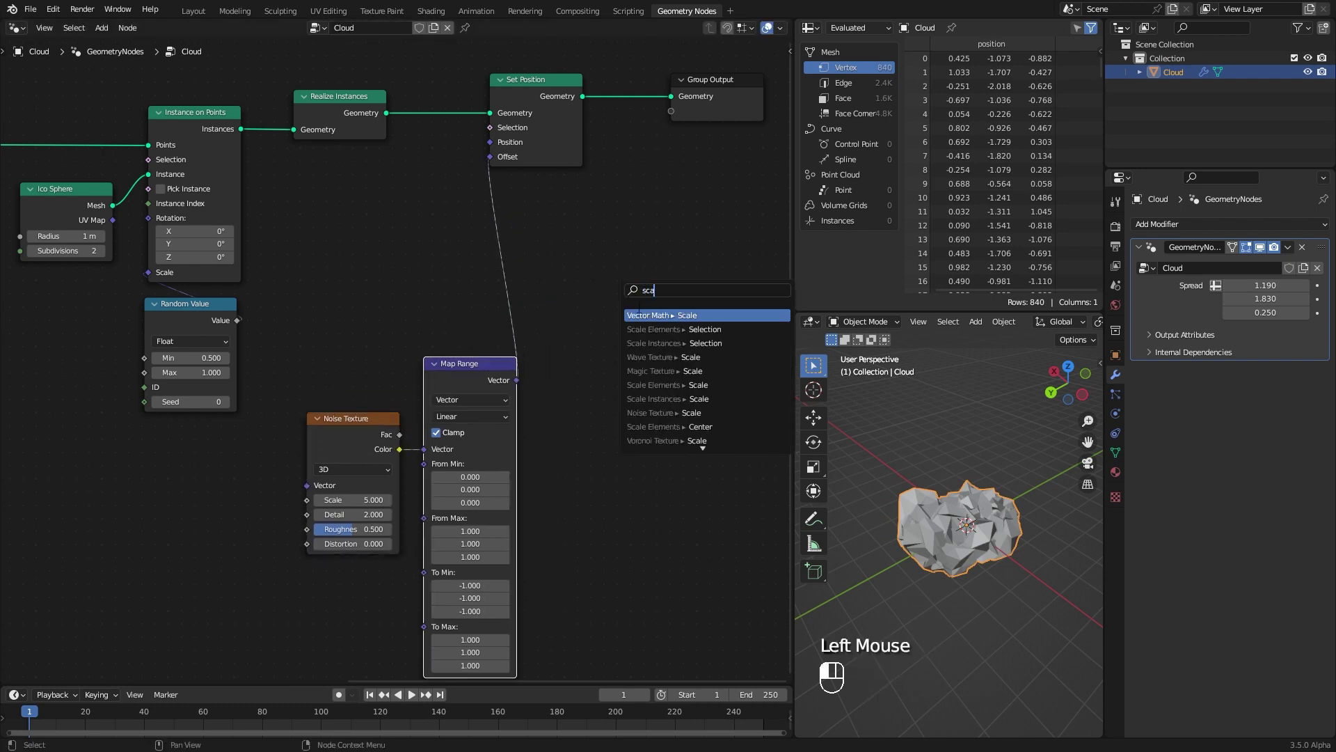
left_click(639, 315)
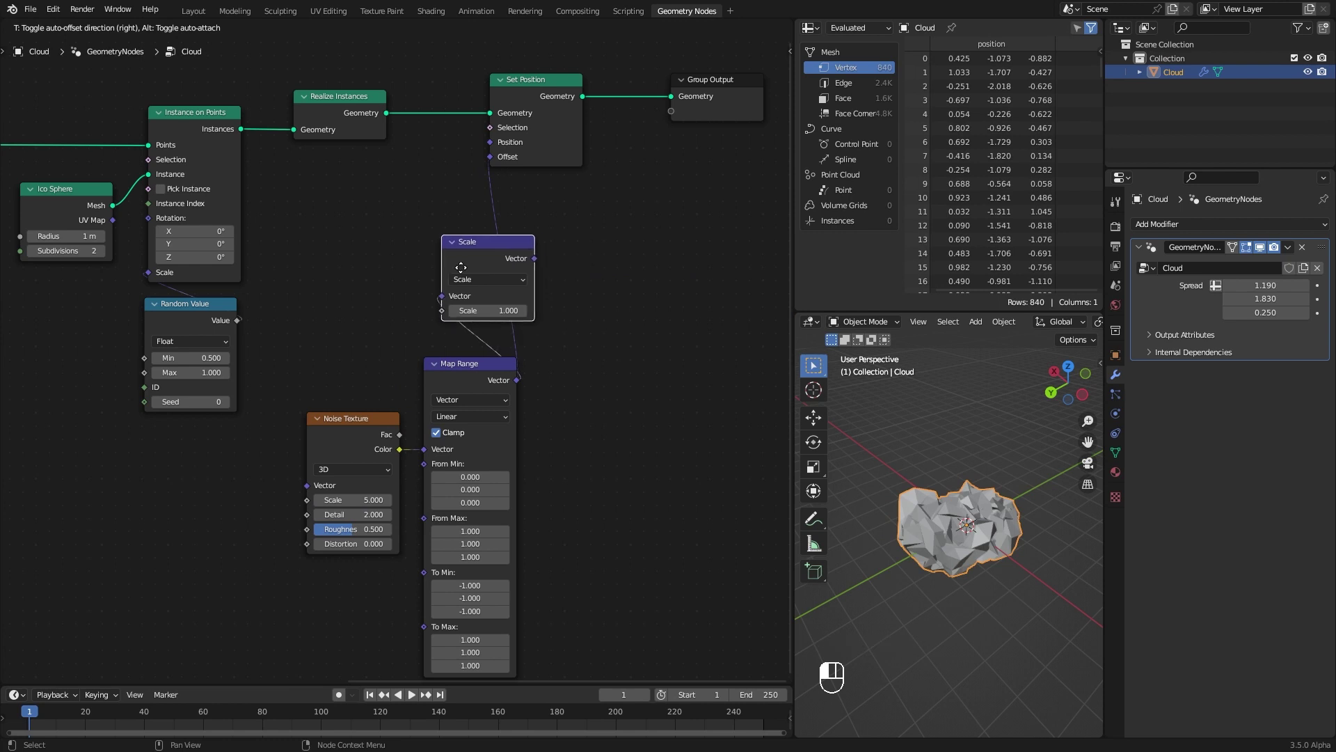
left_click(521, 275)
Tidy the Scale and Map Range nodes' placement and set the Scale node's factor to 0.67.
left_click_drag(477, 256, 476, 242)
left_click_drag(471, 363, 473, 350)
left_click_drag(474, 310, 450, 311, "shift")
Set the Noise Texture's Scale to 2.3, Detail to 0.4 and Roughness to 0.858.
middle_click_drag(629, 486, 725, 373)
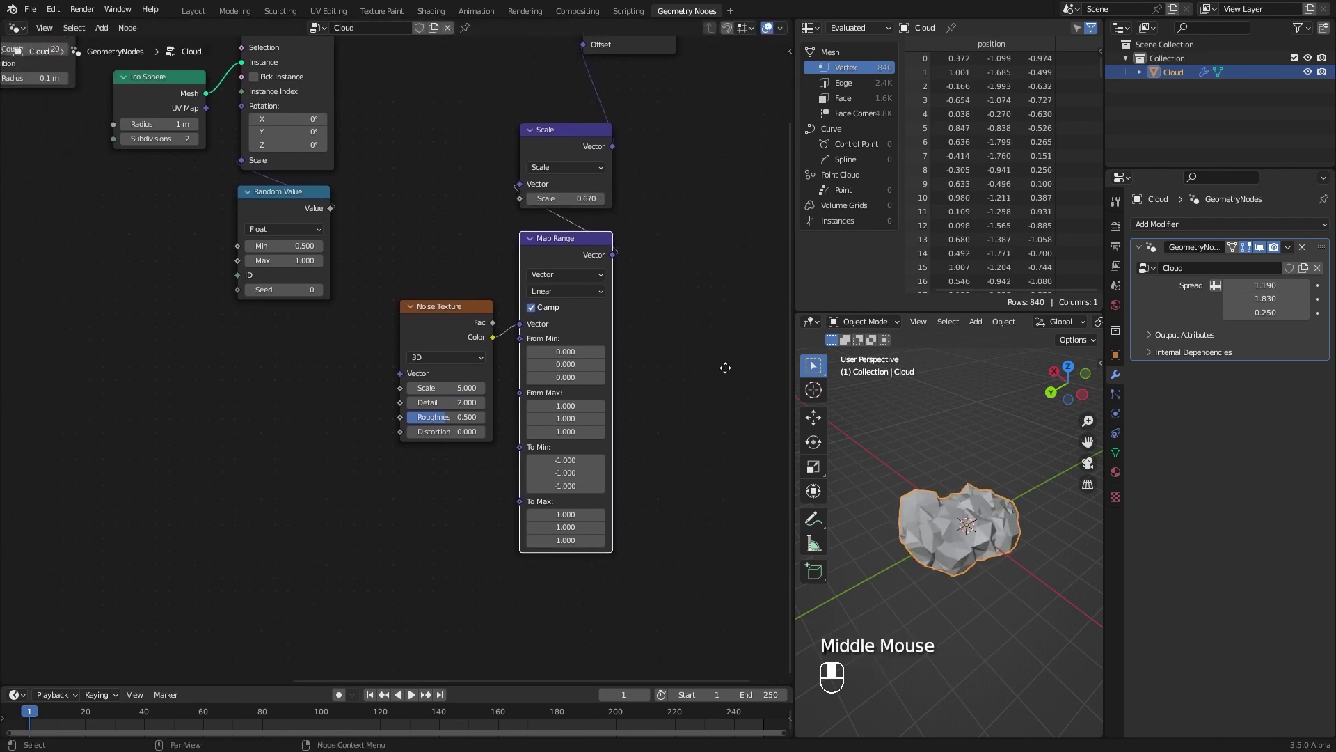
left_click_drag(445, 386, 465, 387)
left_click_drag(448, 387, 421, 402)
Make room before the Group Output and insert a Subdivision Surface node after Set Position.
middle_click_drag(671, 304, 477, 467)
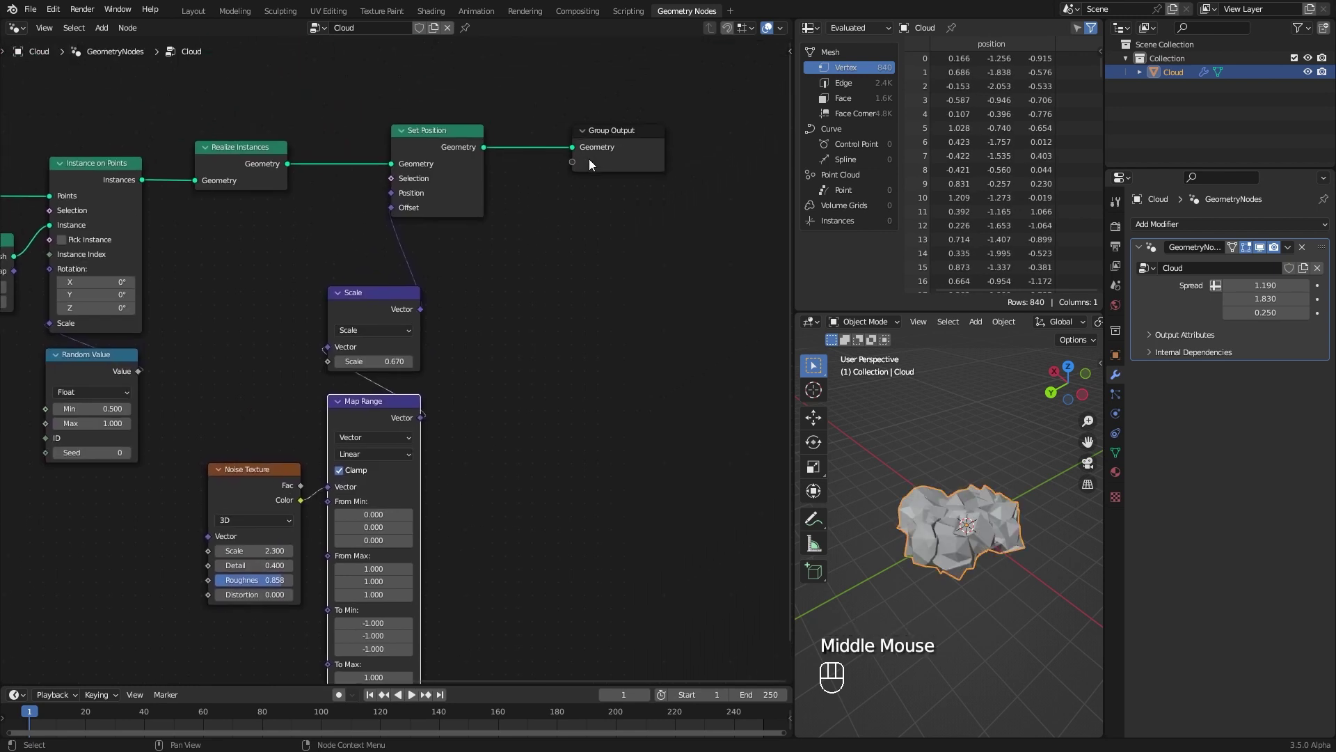
left_click_drag(588, 164, 682, 163)
key("shift+a")
mouse_move(535, 182)
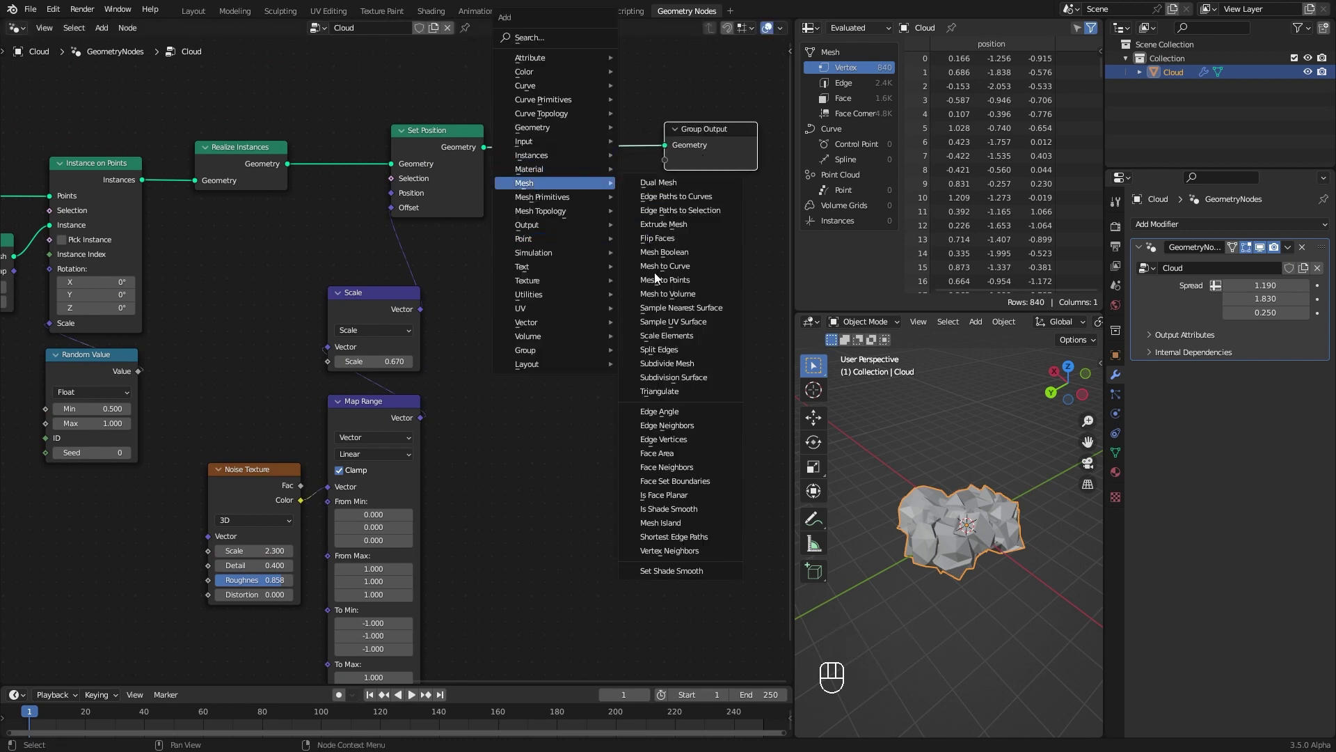
left_click(673, 377)
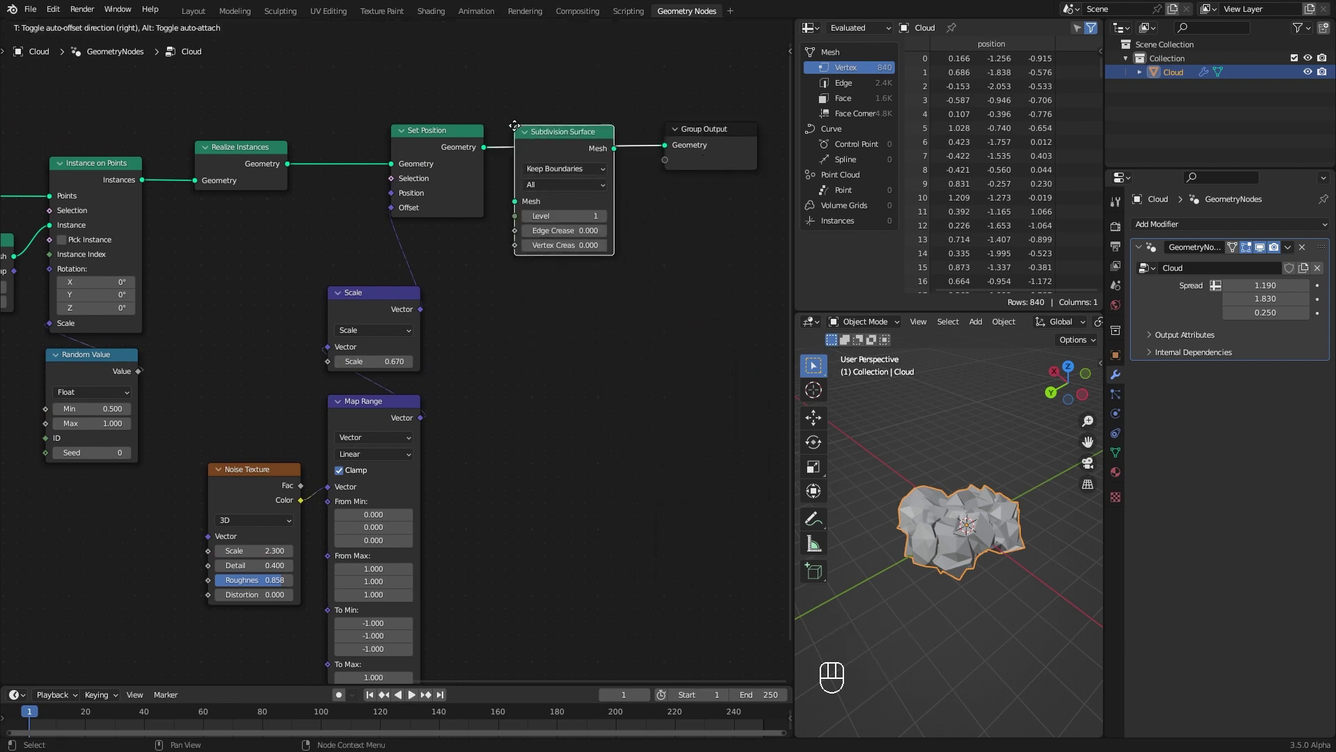
left_click(535, 125)
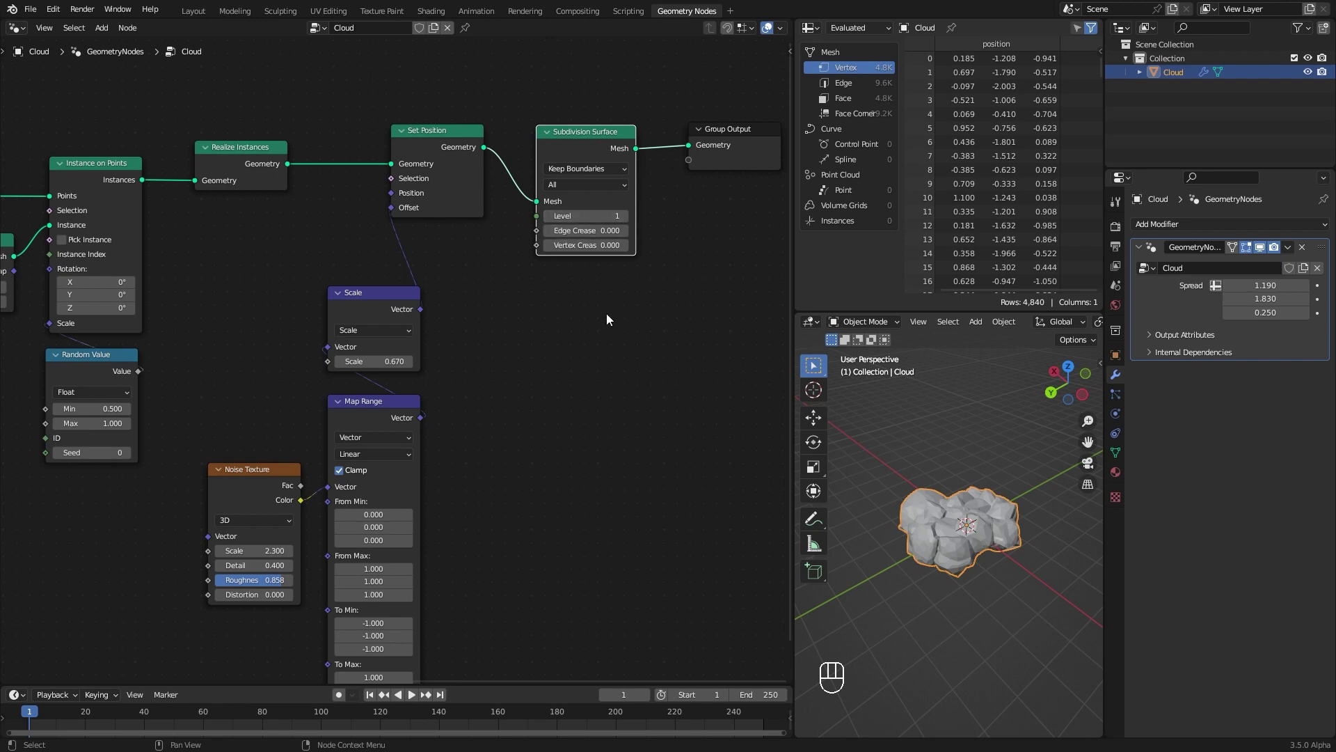
middle_click_drag(603, 319, 559, 239)
mouse_move(924, 550)
middle_mouse_down()
mouse_move(1006, 525)
mouse_move(1032, 494)
mouse_move(962, 499)
mouse_move(941, 556)
middle_mouse_up()
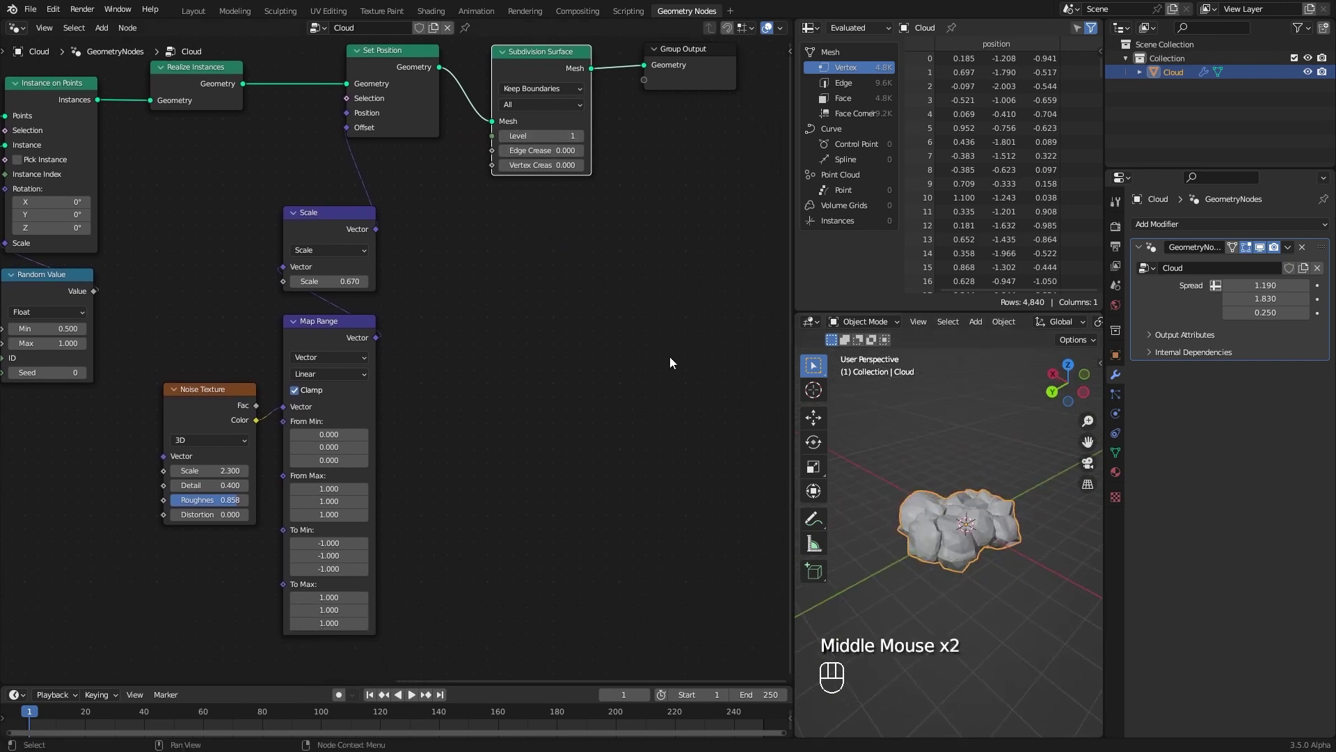
Move the Group Output farther along and insert a Mesh to Volume node after Subdivision Surface.
middle_click_drag(705, 98, 569, 187)
left_click_drag(570, 171, 754, 169)
middle_click_drag(627, 283, 526, 303)
key("shift+a")
mouse_move(502, 263)
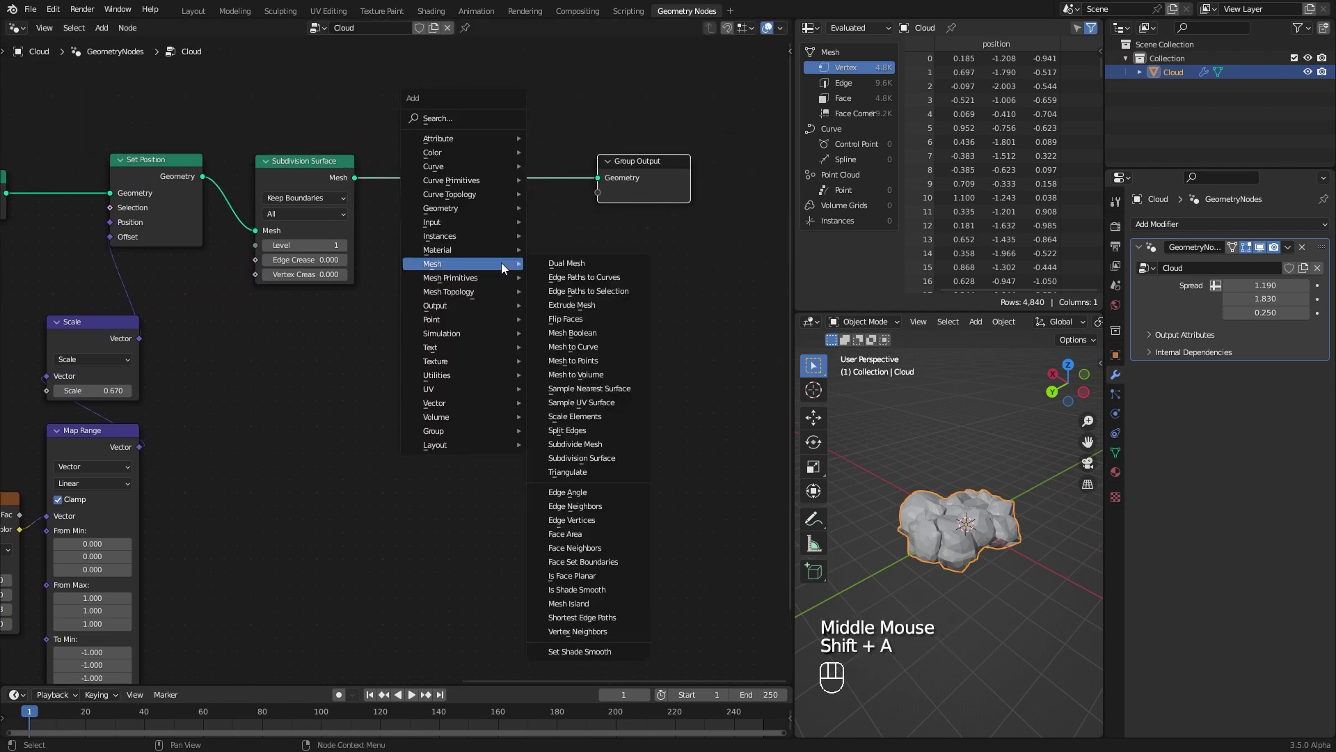
left_click(616, 376)
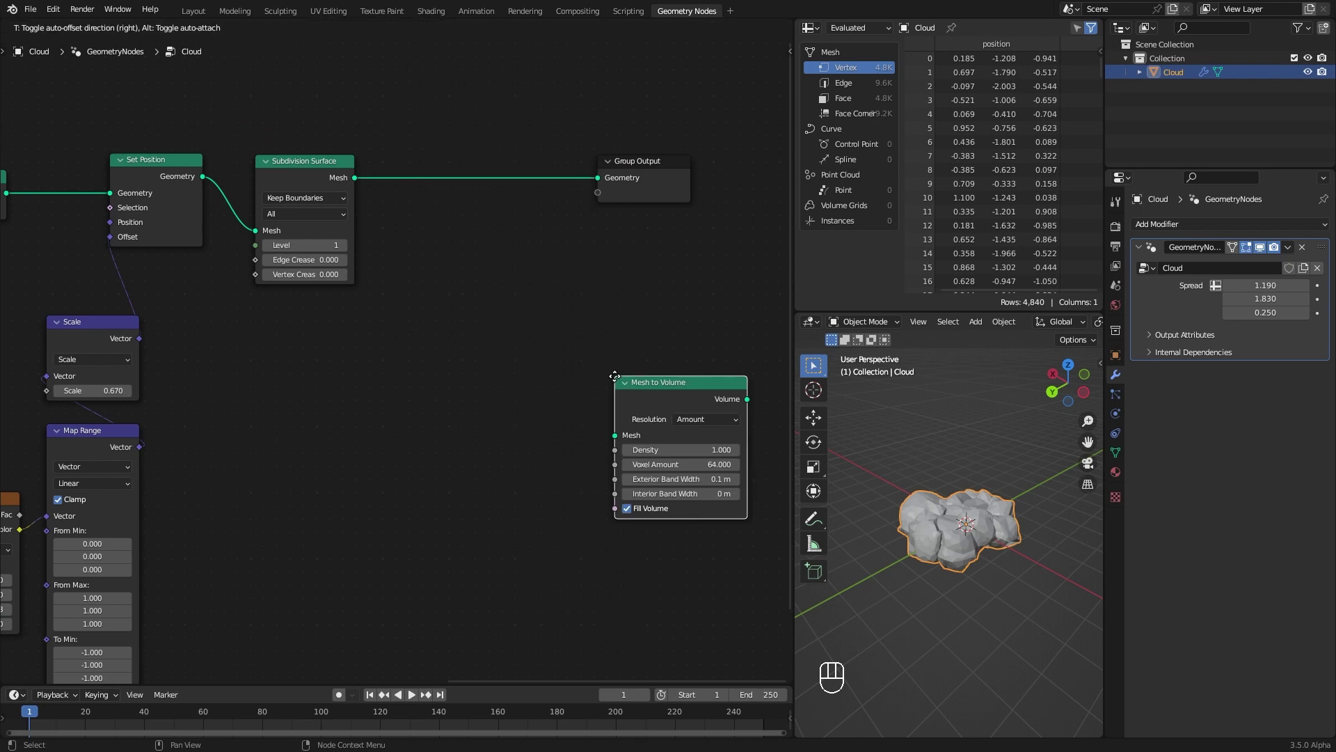
left_click(410, 154)
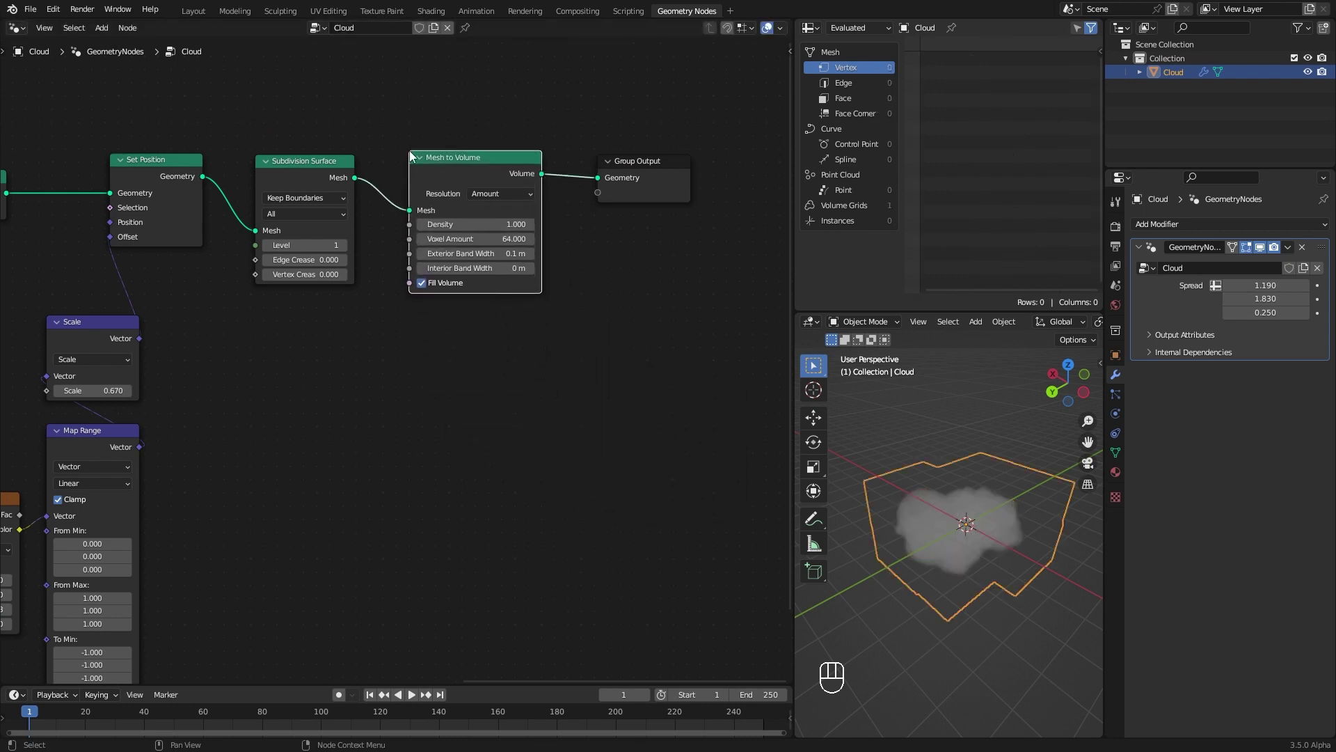
Set the Mesh to Volume node's Voxel Amount to 128 and inspect the cloud volume up close.
middle_click_drag(918, 604, 904, 570)
scroll(522, 328, "up", 1)
scroll(467, 177, "up", 1)
left_click_drag(467, 177, 469, 181)
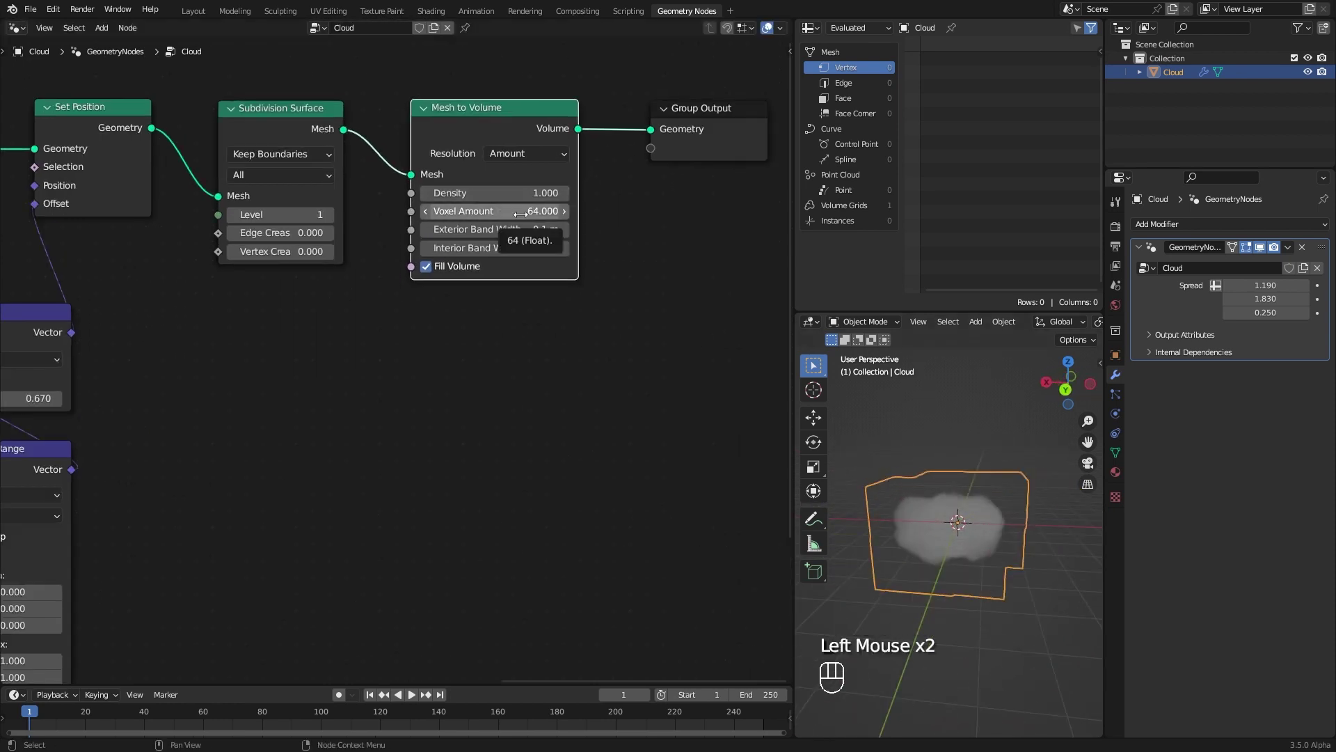
left_click(521, 213)
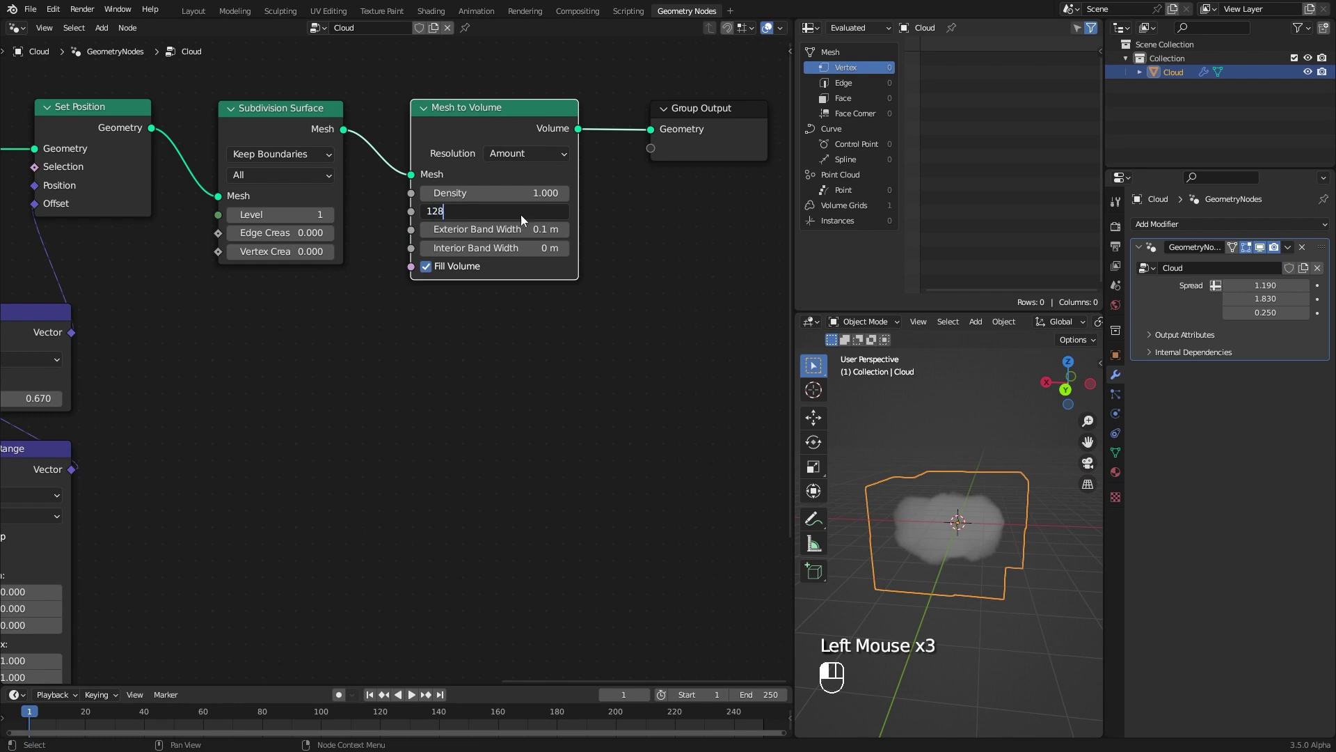
scroll(942, 632, "up", 3)
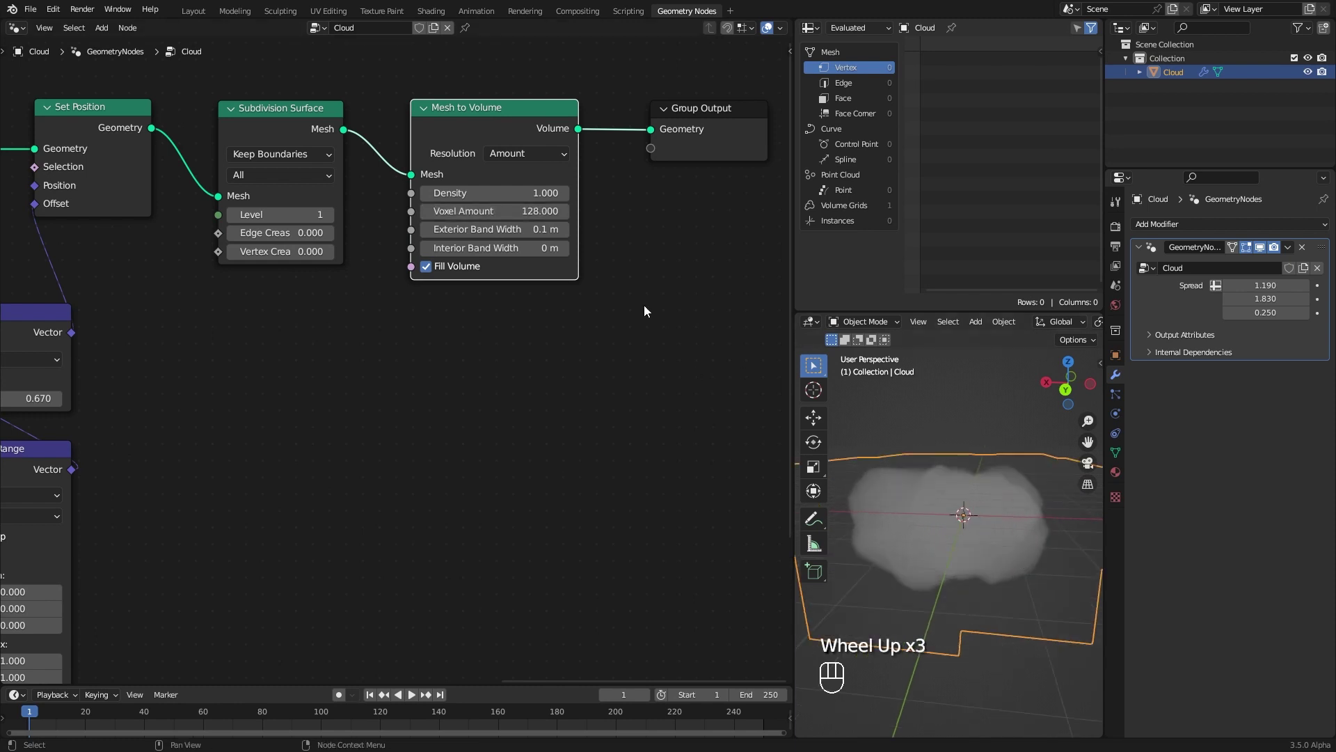
middle_click_drag(352, 418, 585, 331)
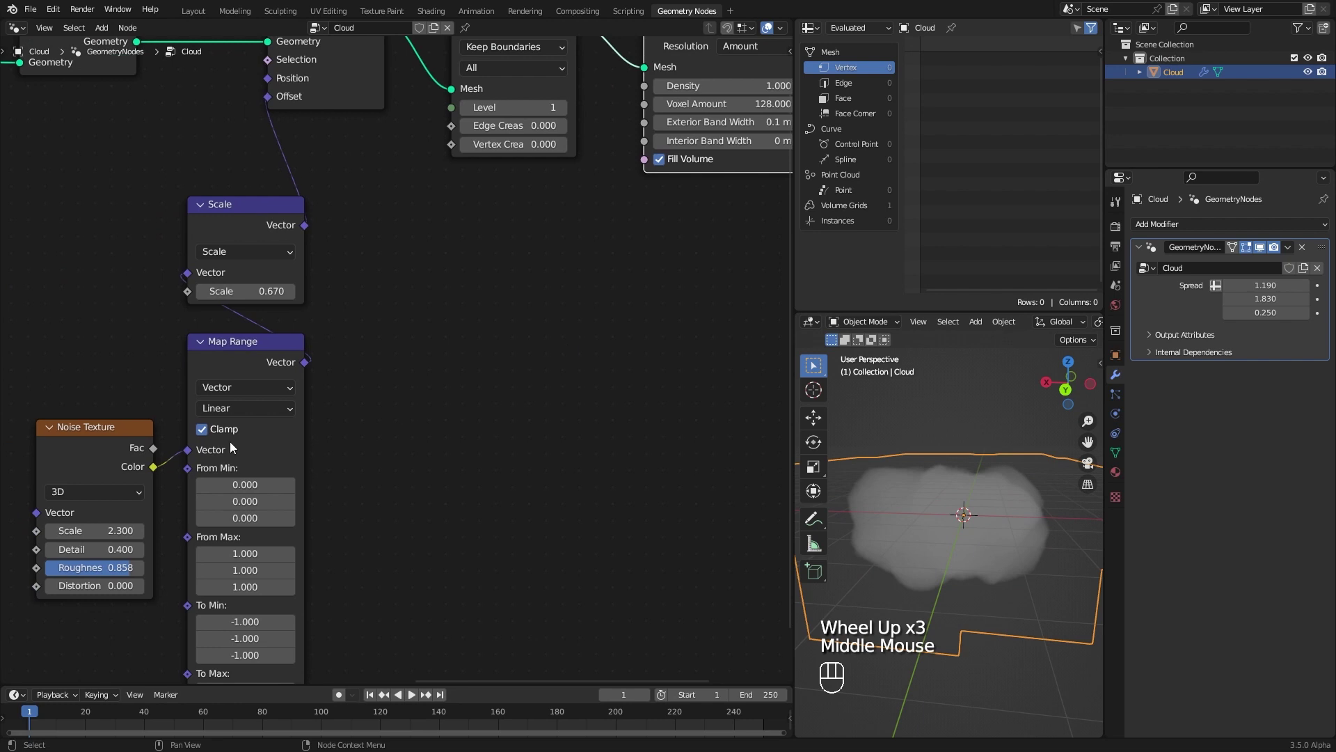
middle_click_drag(493, 345, 357, 542)
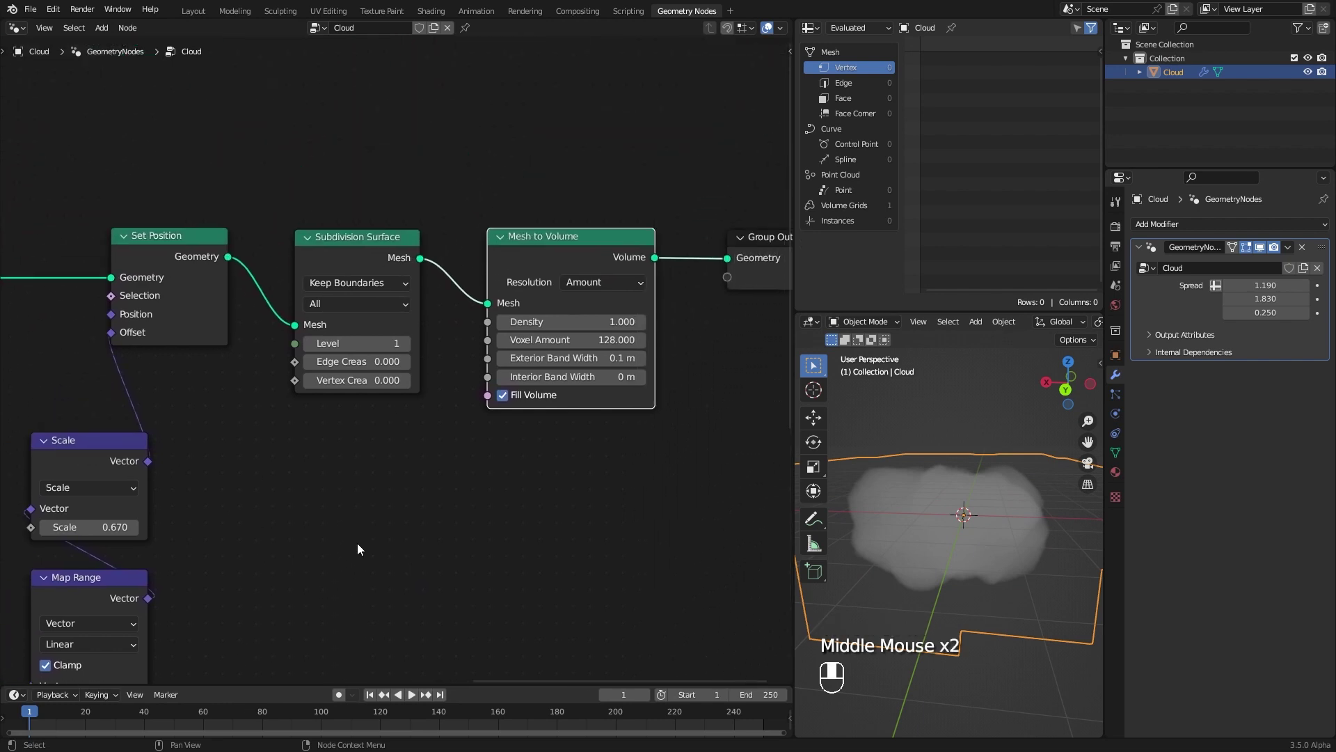
Set the Mesh to Volume node's Voxel Amount to 64 and save the file.
left_click(592, 340)
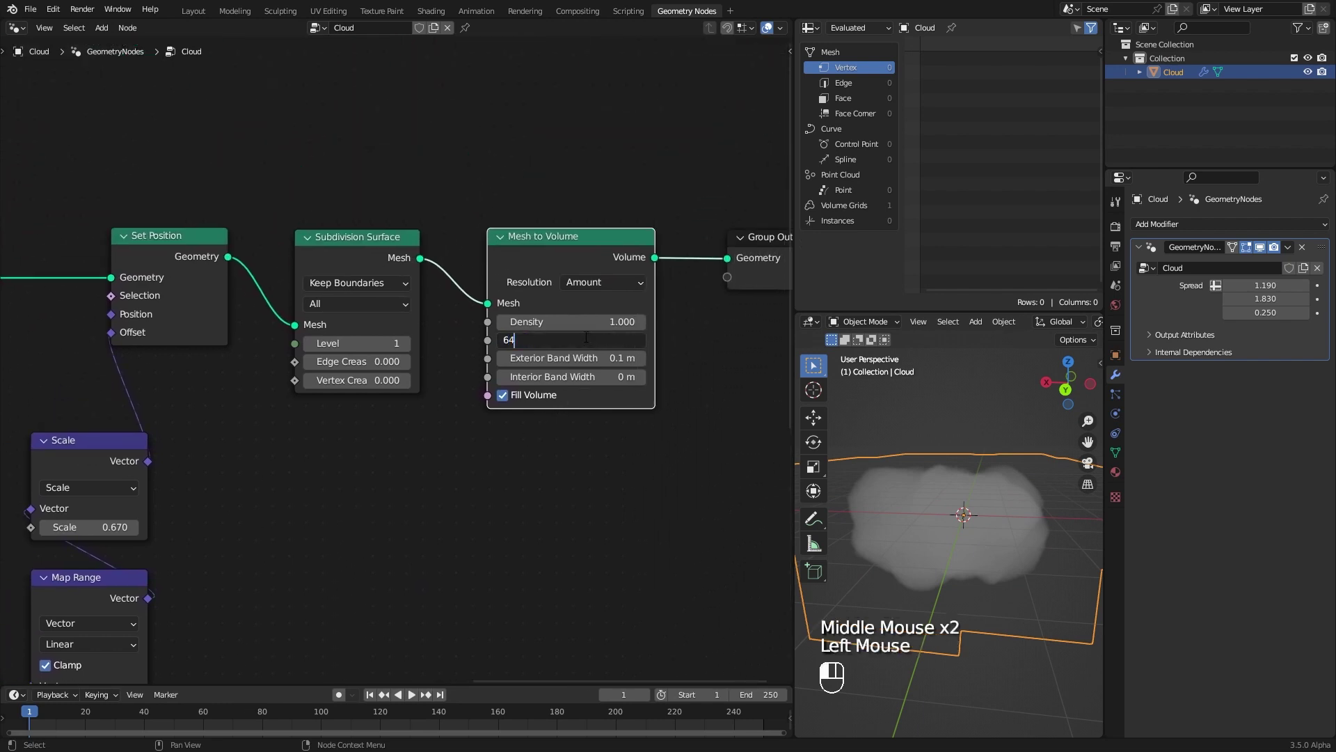
type("64")
key("Return")
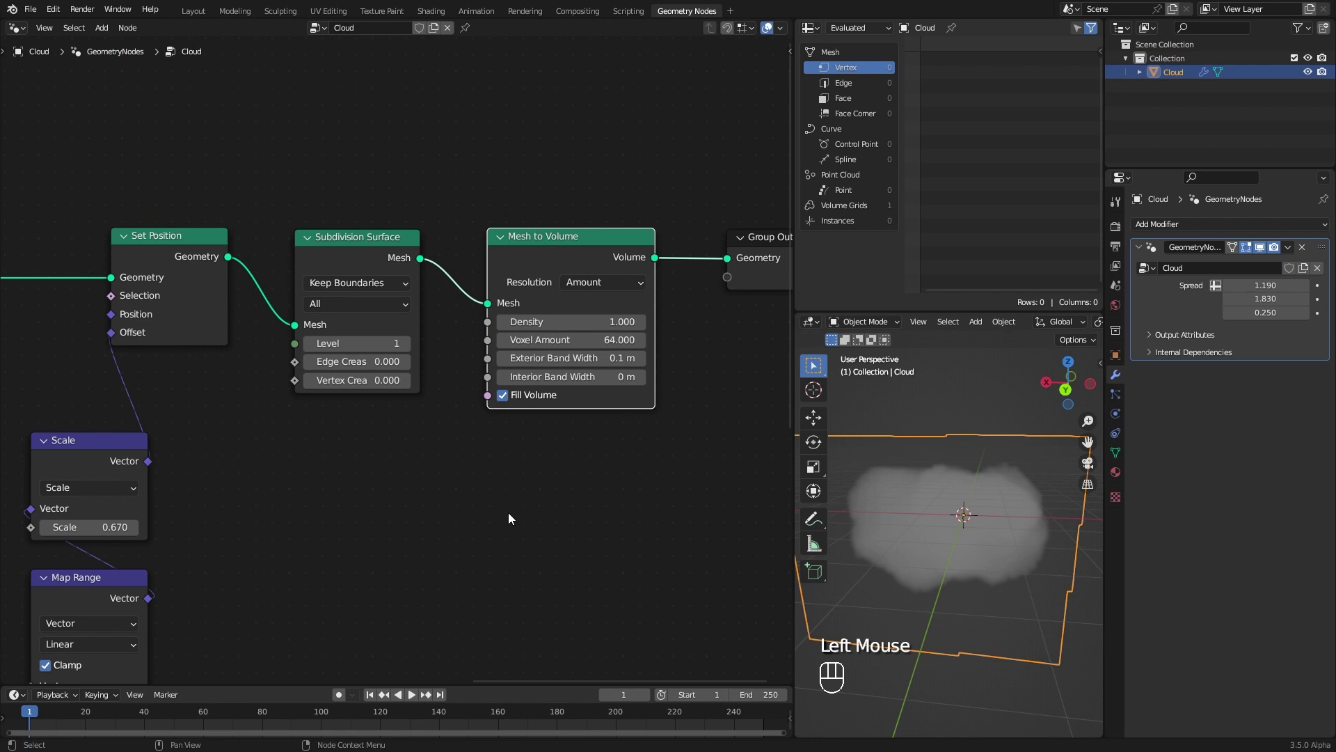
key("ctrl+s")
Change the render engine from Cycles to Eevee and show the cloud in rendered viewport shading.
left_click(1116, 226)
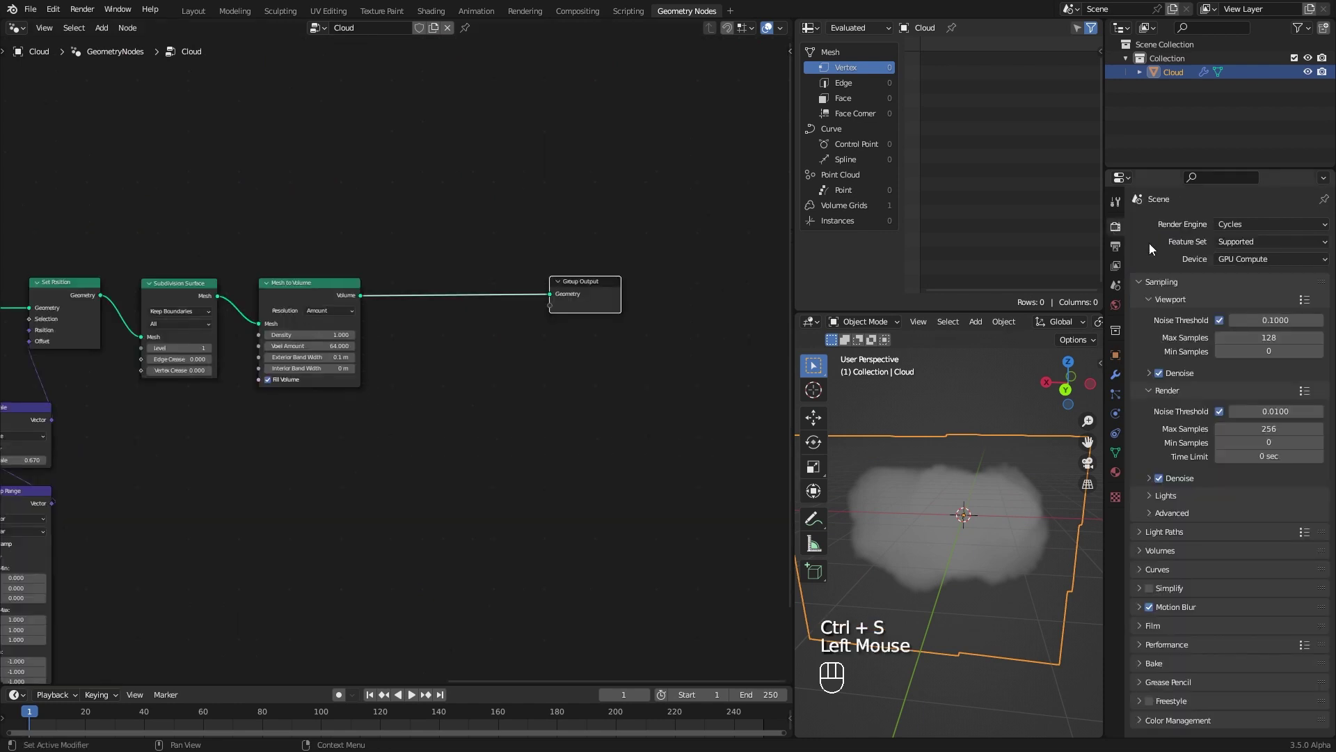
left_click(1240, 224)
left_click(1238, 237)
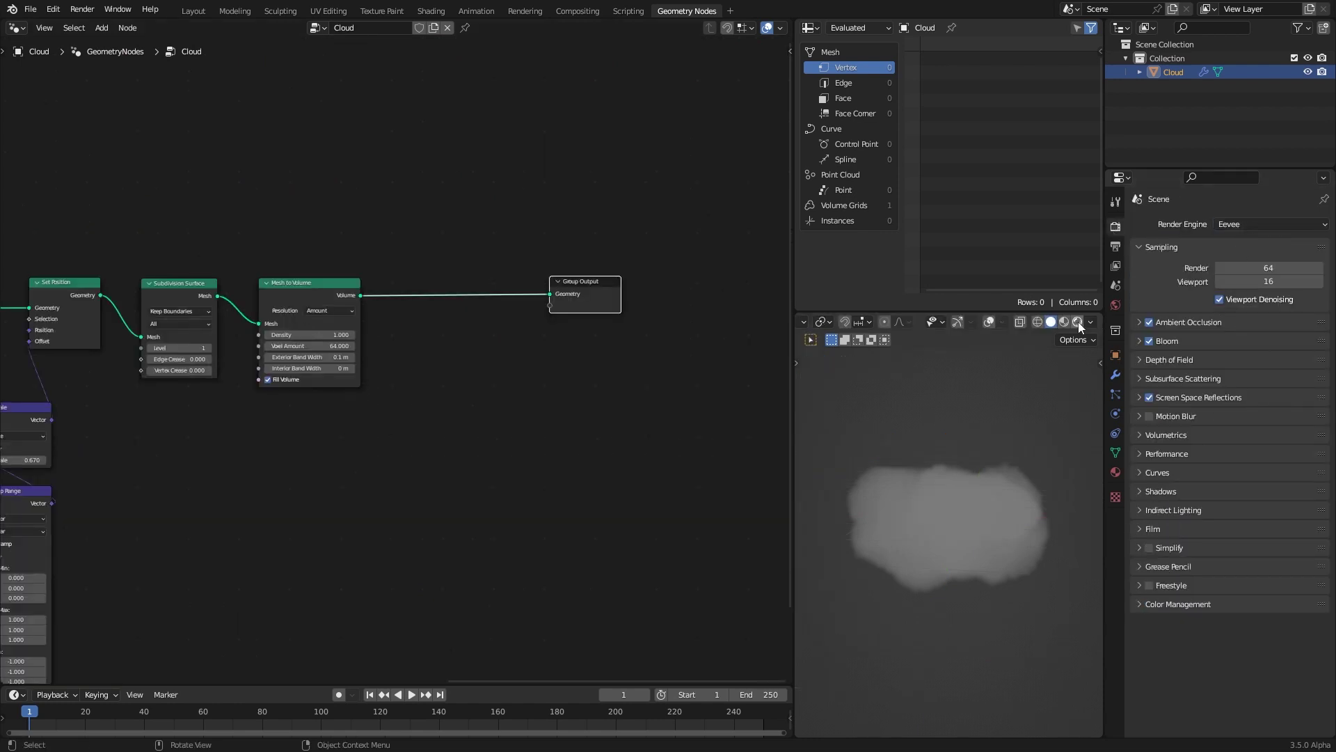
left_click(1077, 321)
middle_click_drag(927, 578, 949, 588)
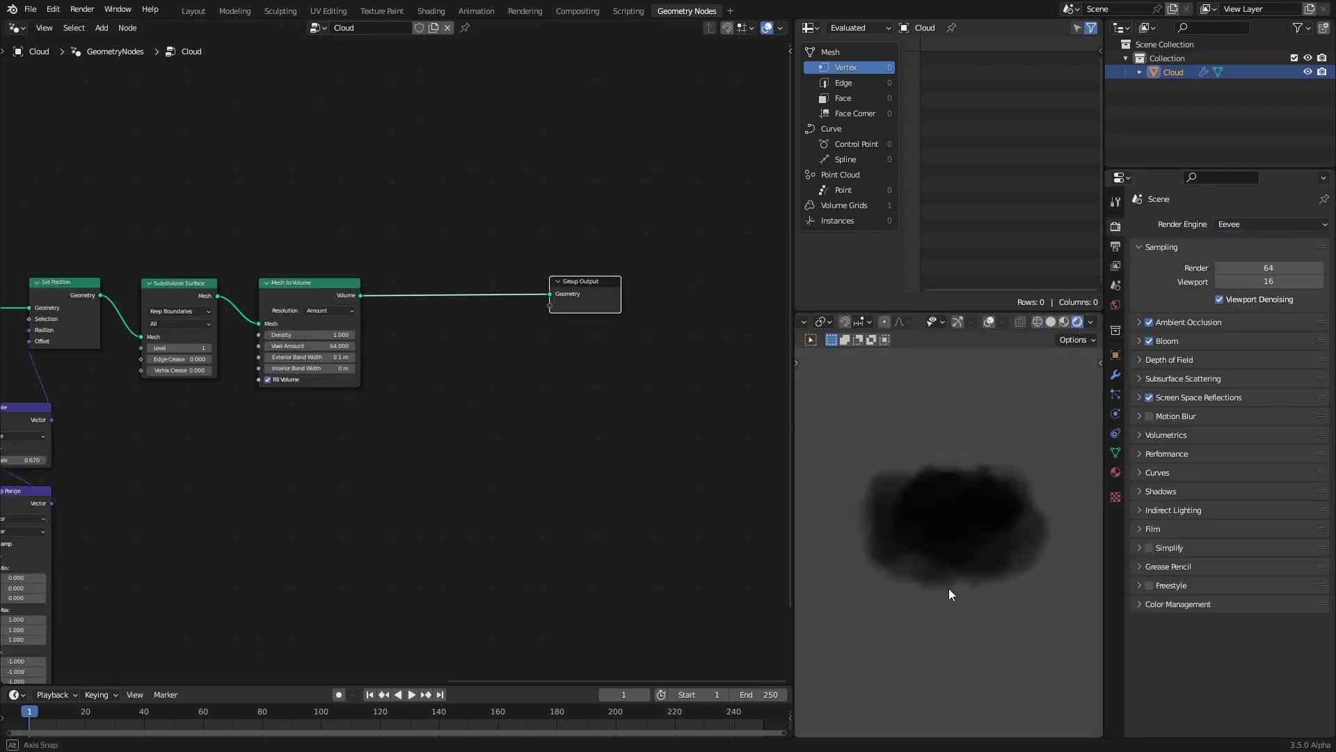
Darken the world background colour to near black.
left_click(1116, 305)
left_click(1251, 317)
left_click_drag(1297, 211, 1298, 220)
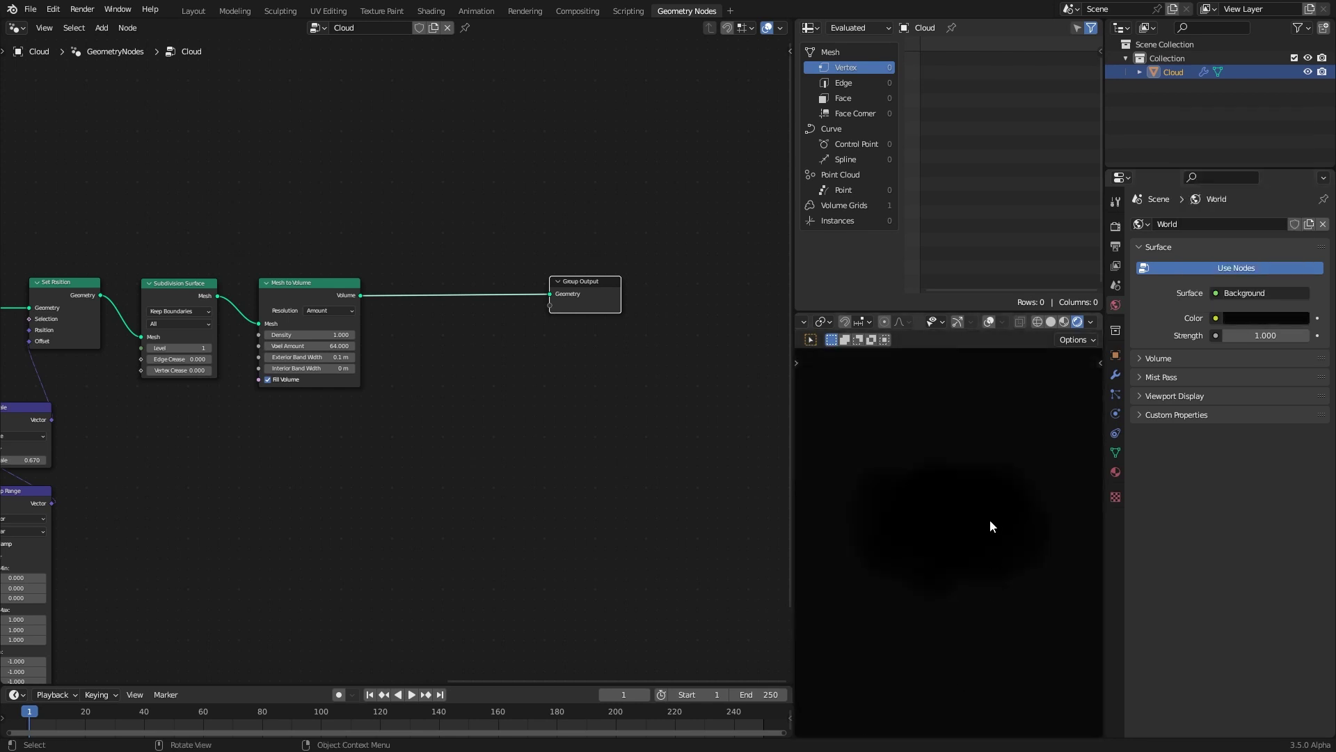
Add a point light and move it up and to the side of the cloud.
key("shift+a")
mouse_move(977, 639)
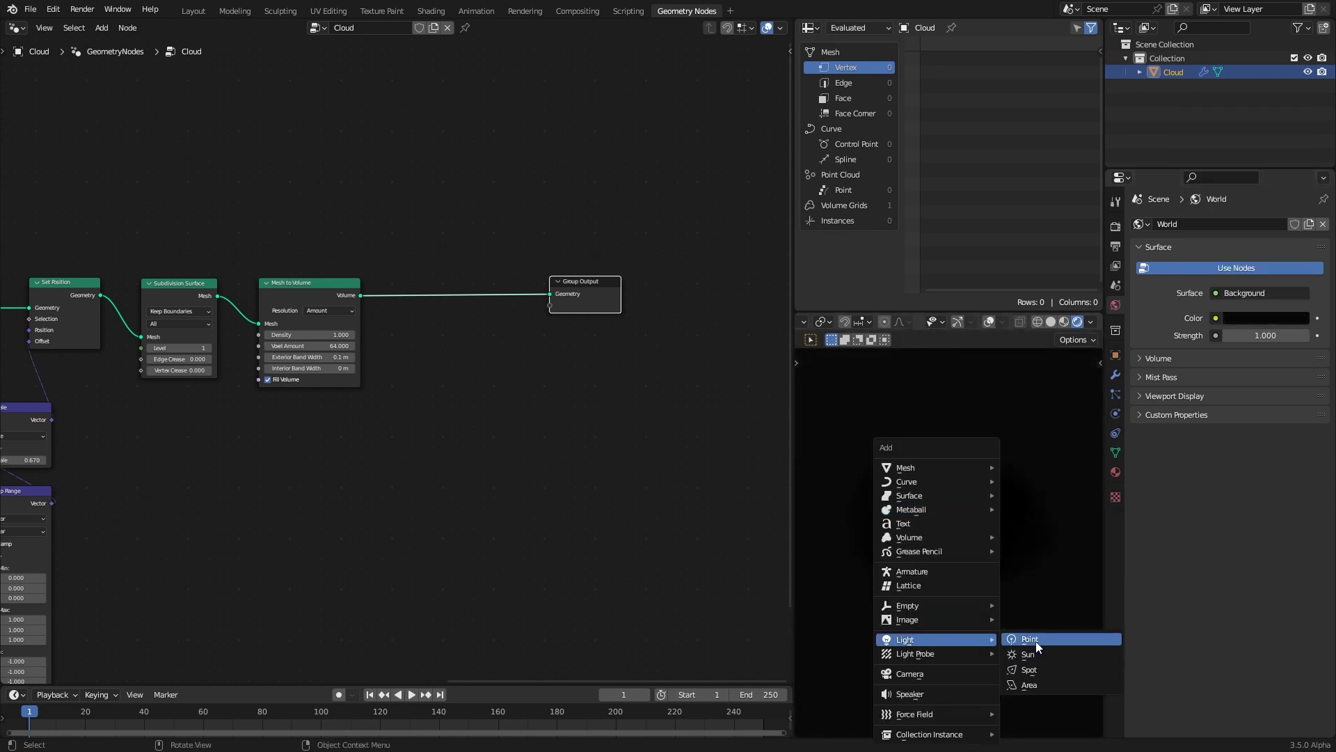
left_click(1029, 638)
key("g")
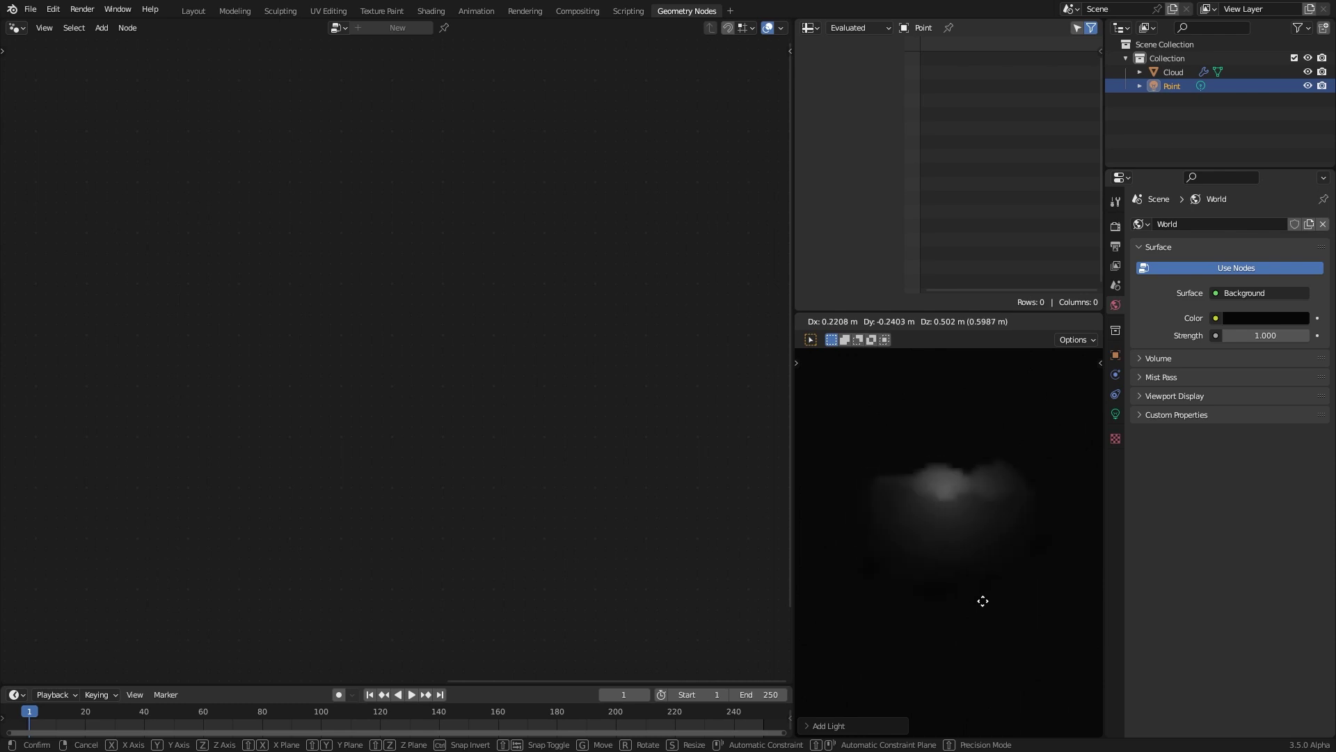
left_click(1035, 611)
Enable Volumetric Shadows in the Eevee volumetrics settings and reposition the point light around the cloud.
left_click(1115, 226)
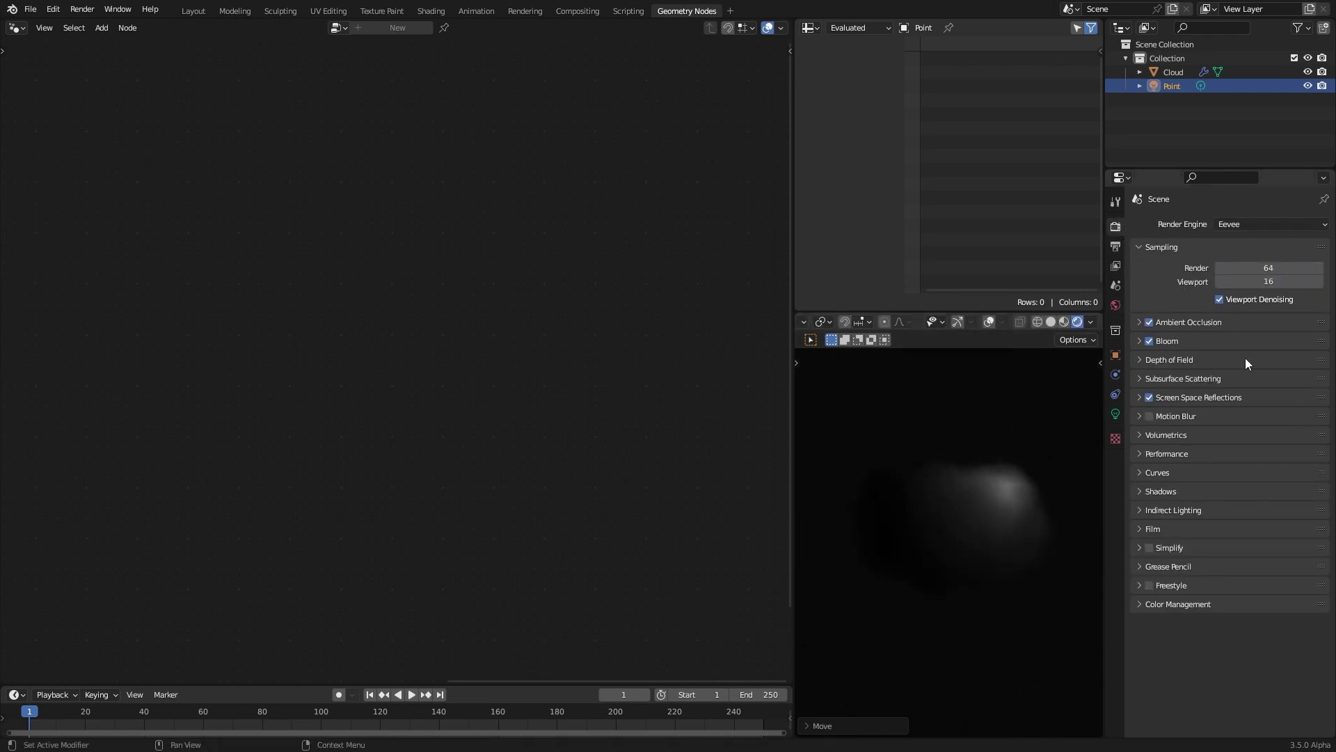
left_click(1166, 436)
left_click(1158, 582)
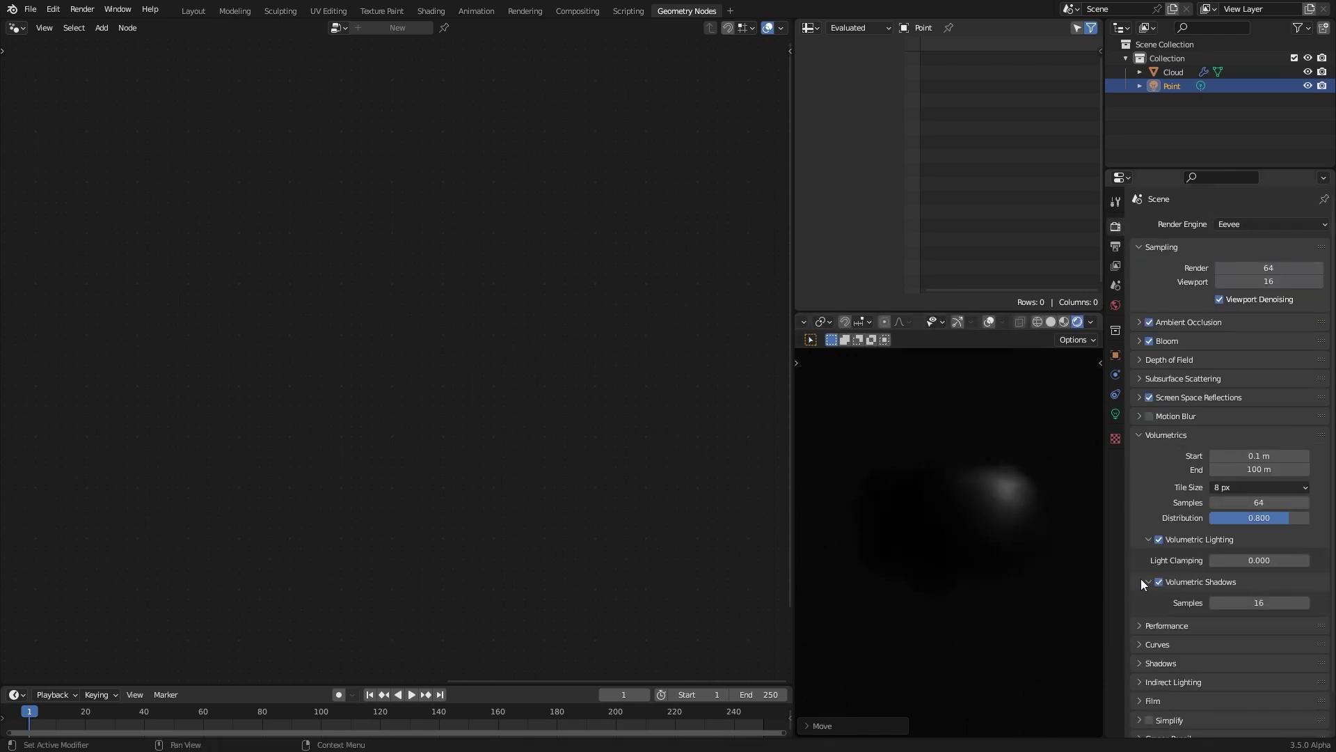
key("g")
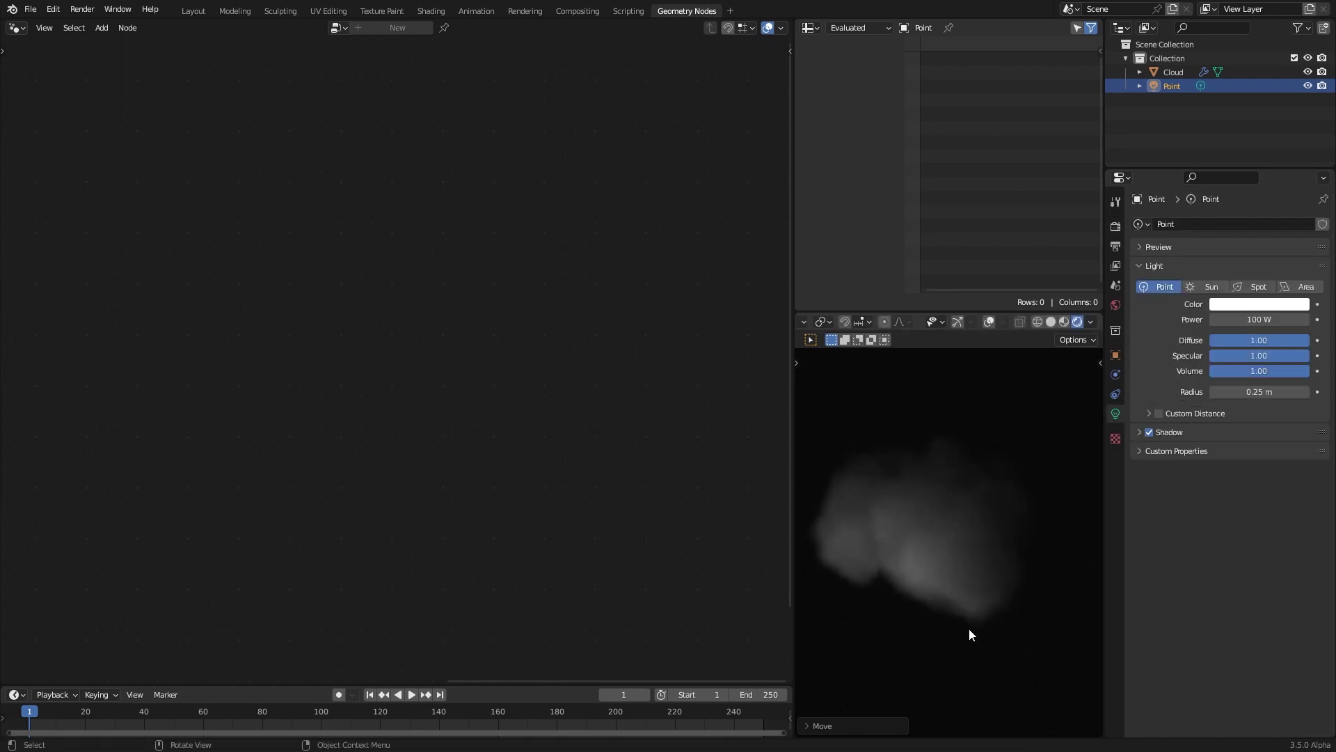
key("g")
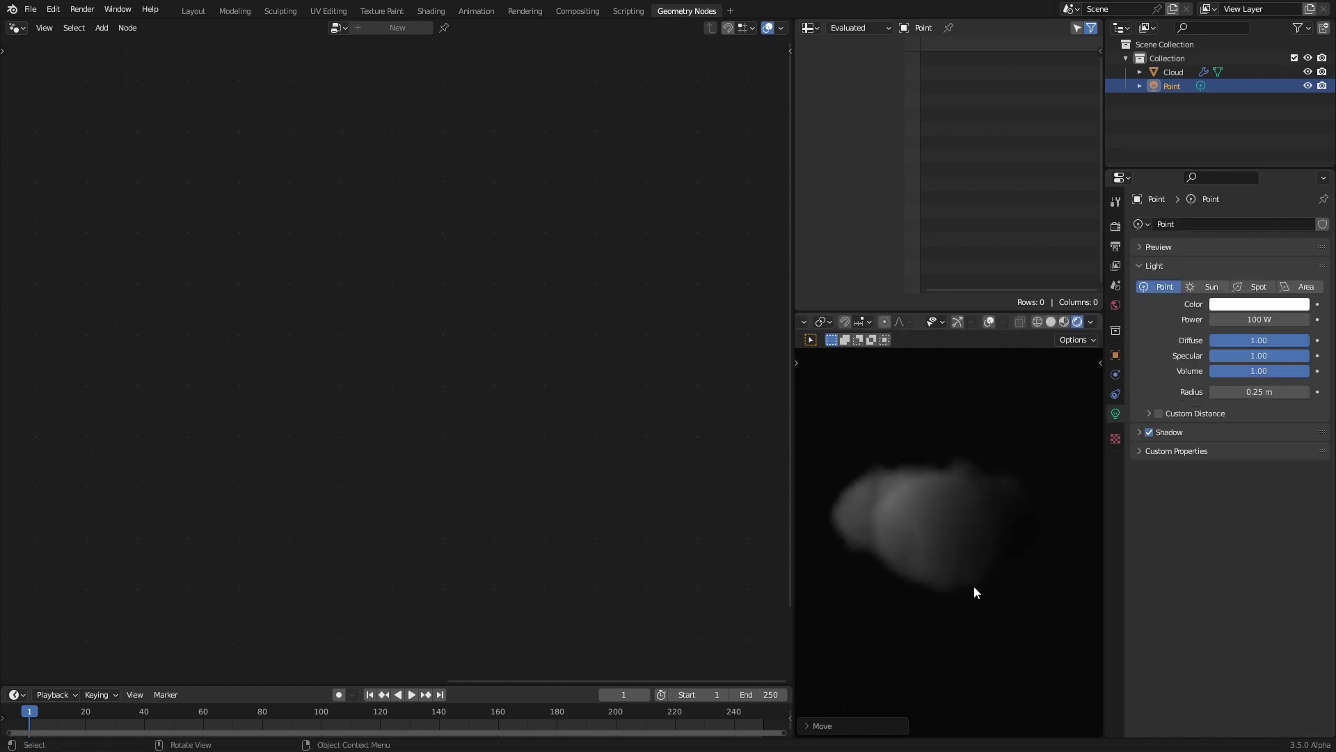
Select the cloud and insert a Set Material node between Mesh to Volume and Group Output.
left_click(983, 527)
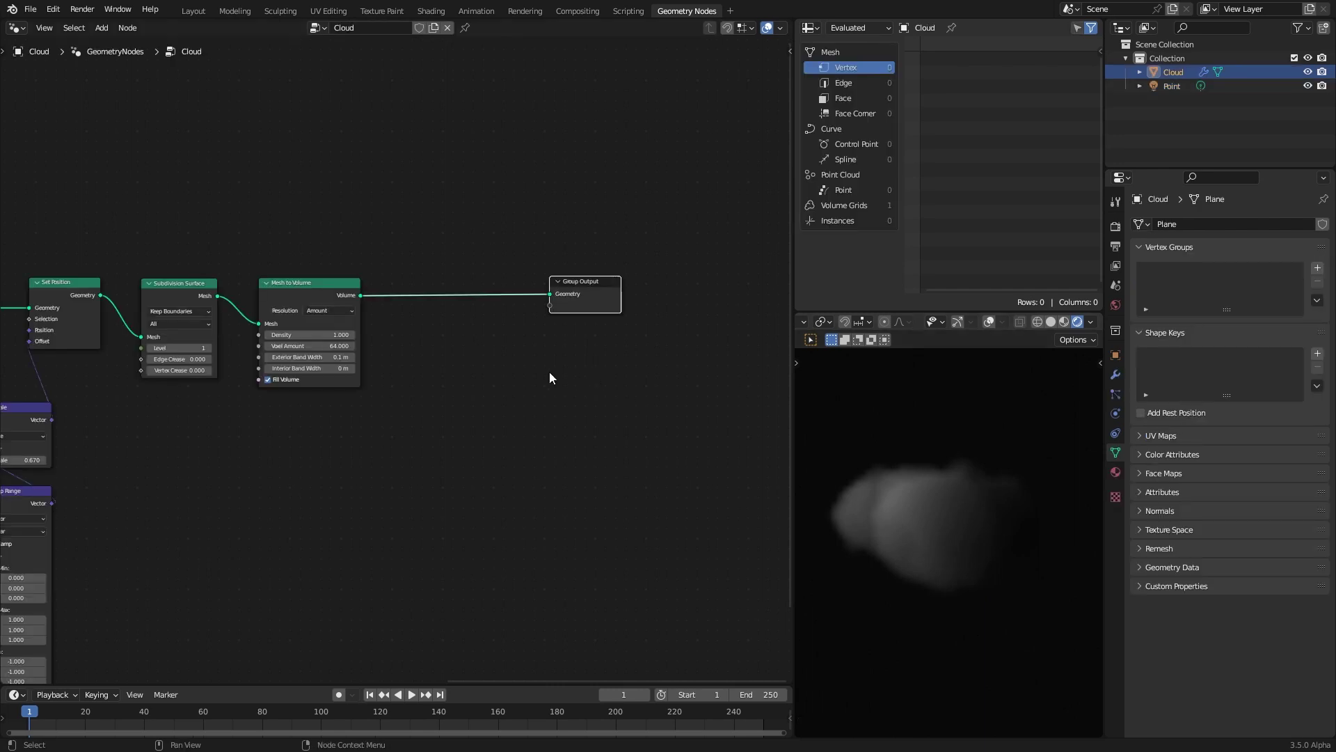
scroll(550, 369, "up", 2)
key("shift+a")
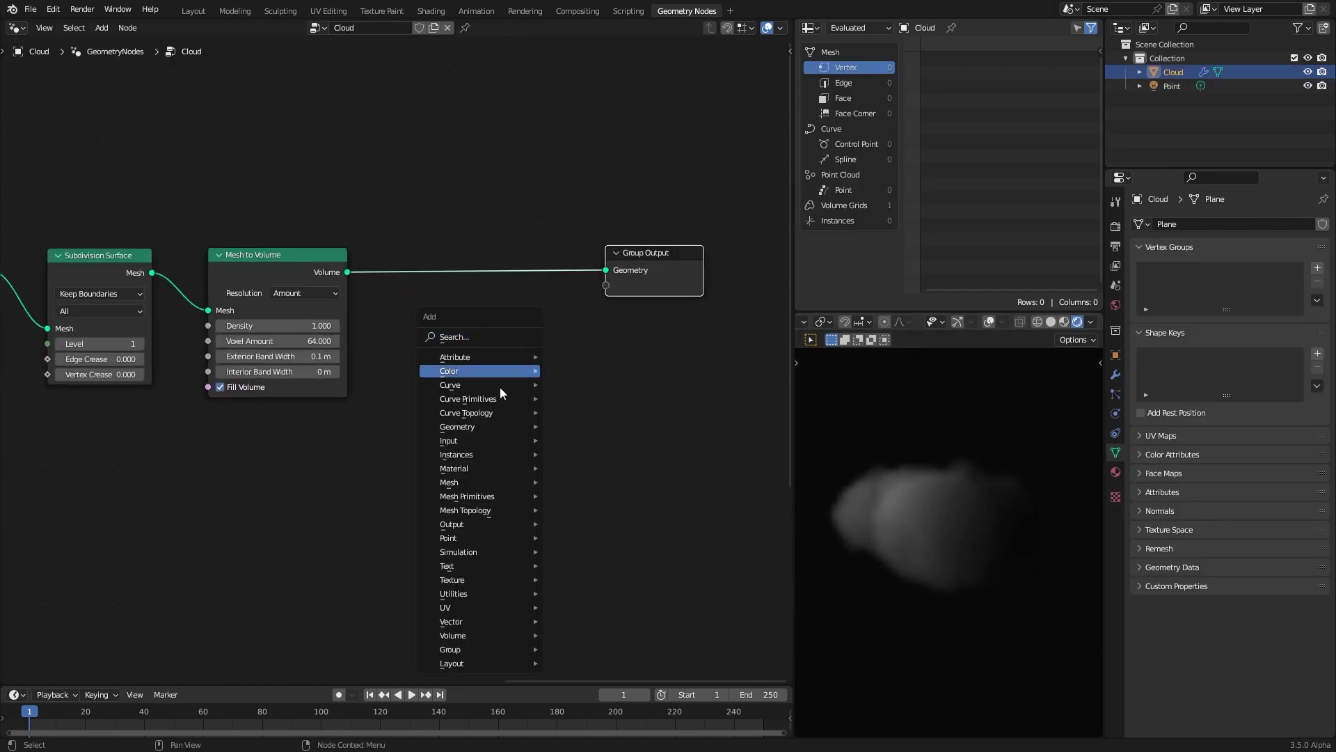
mouse_move(469, 466)
left_click(595, 524)
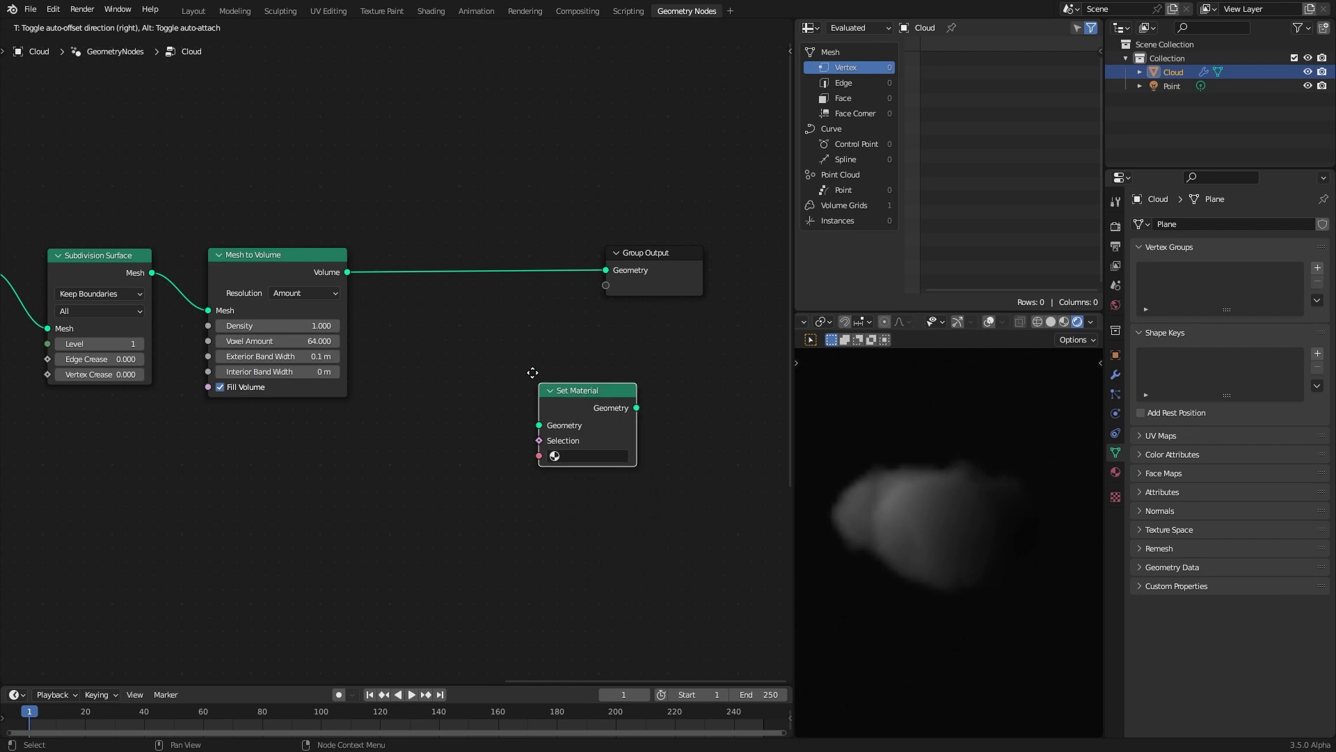
left_click(469, 258)
Create a new material named Clouds and assign it in the Set Material node.
left_click(1119, 470)
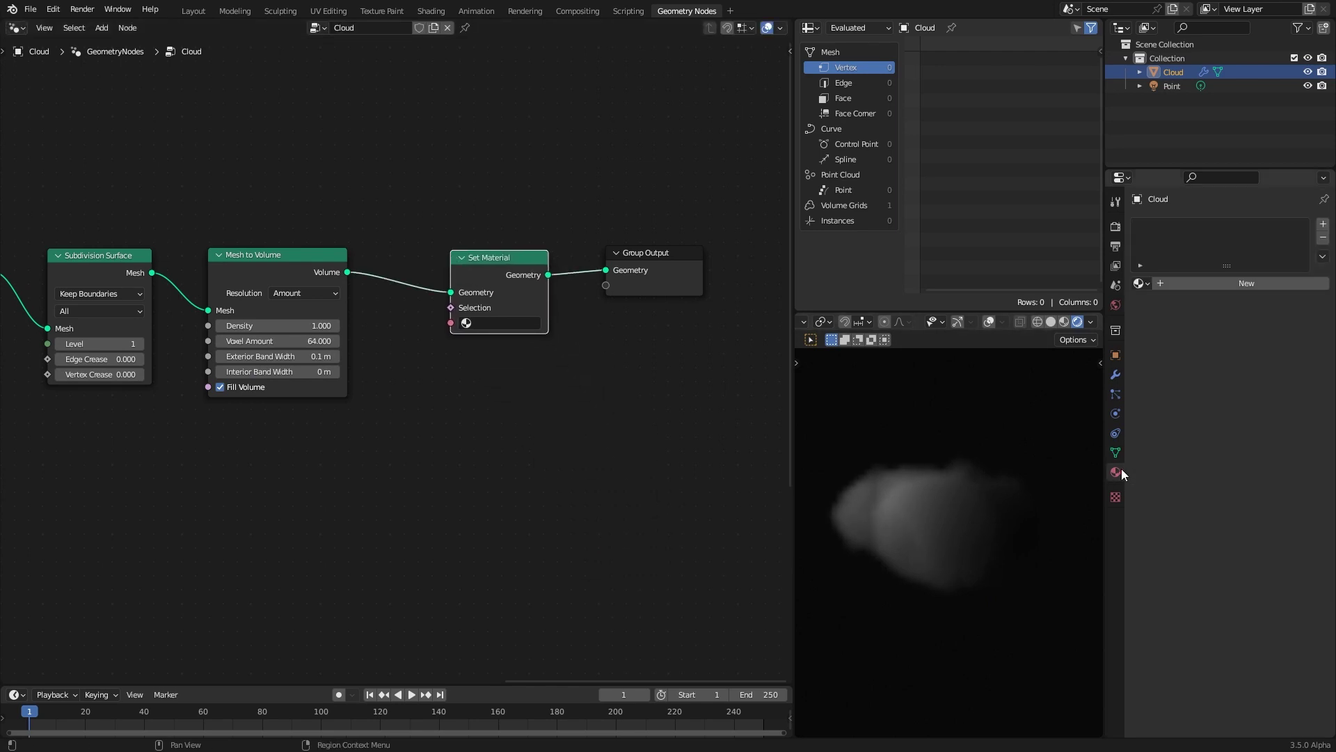
left_click(1212, 283)
double_click(1212, 282)
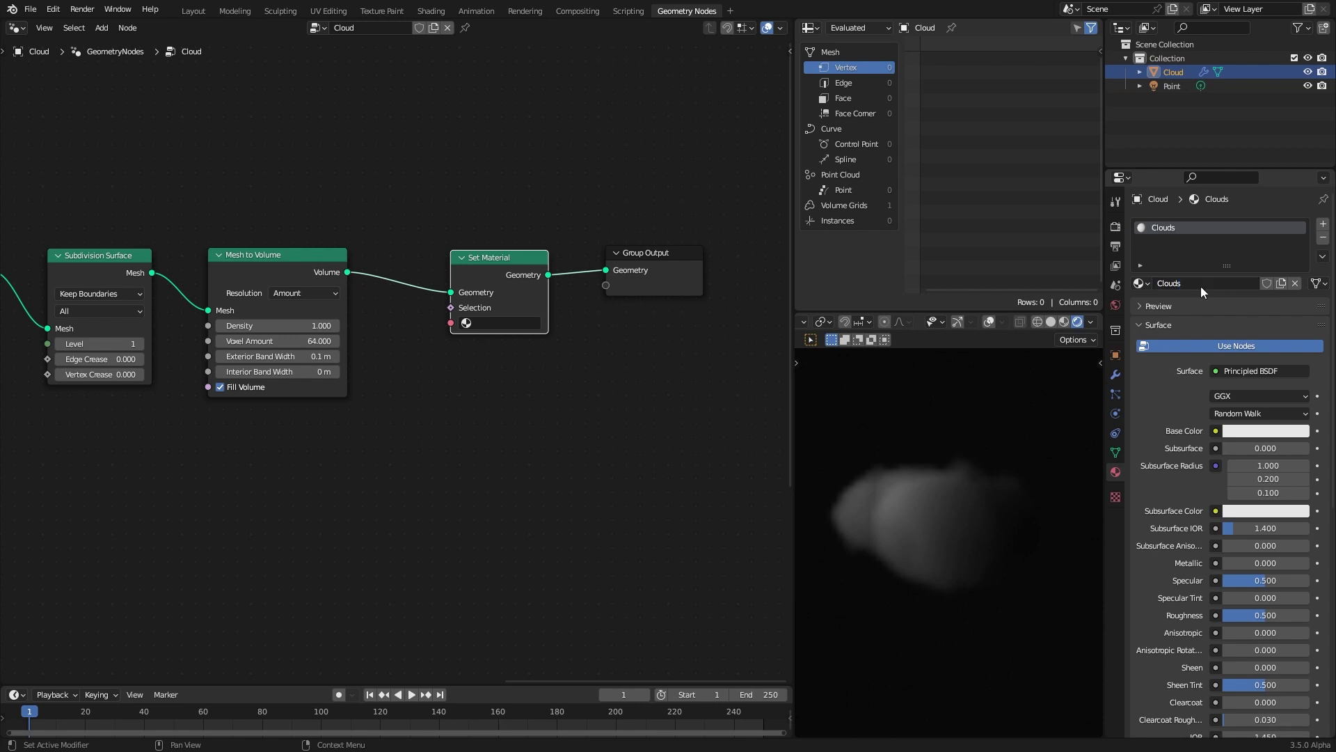
left_click(502, 324)
left_click(501, 349)
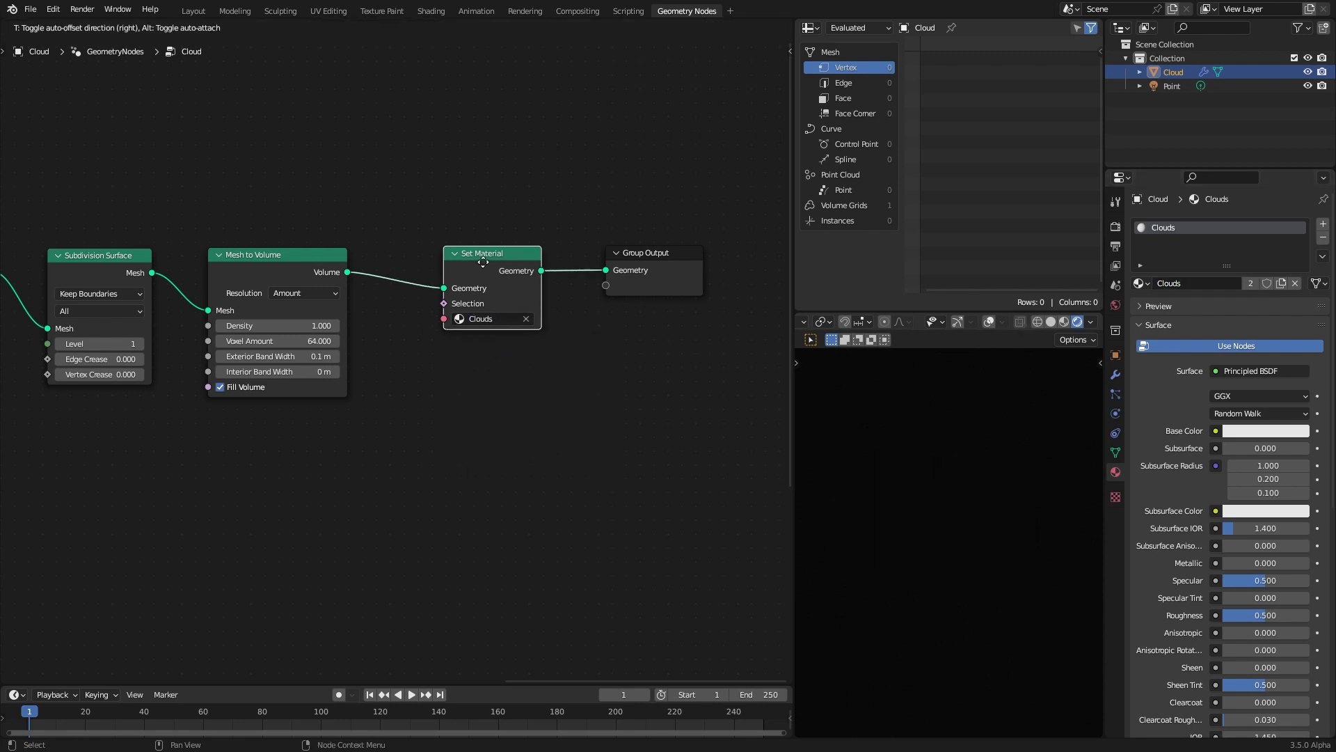
Switch to the Shading workspace with rendered viewport shading and delete the Principled BSDF from the Clouds material.
left_click(430, 11)
middle_click_drag(548, 568, 701, 489)
scroll(701, 489, "up", 2)
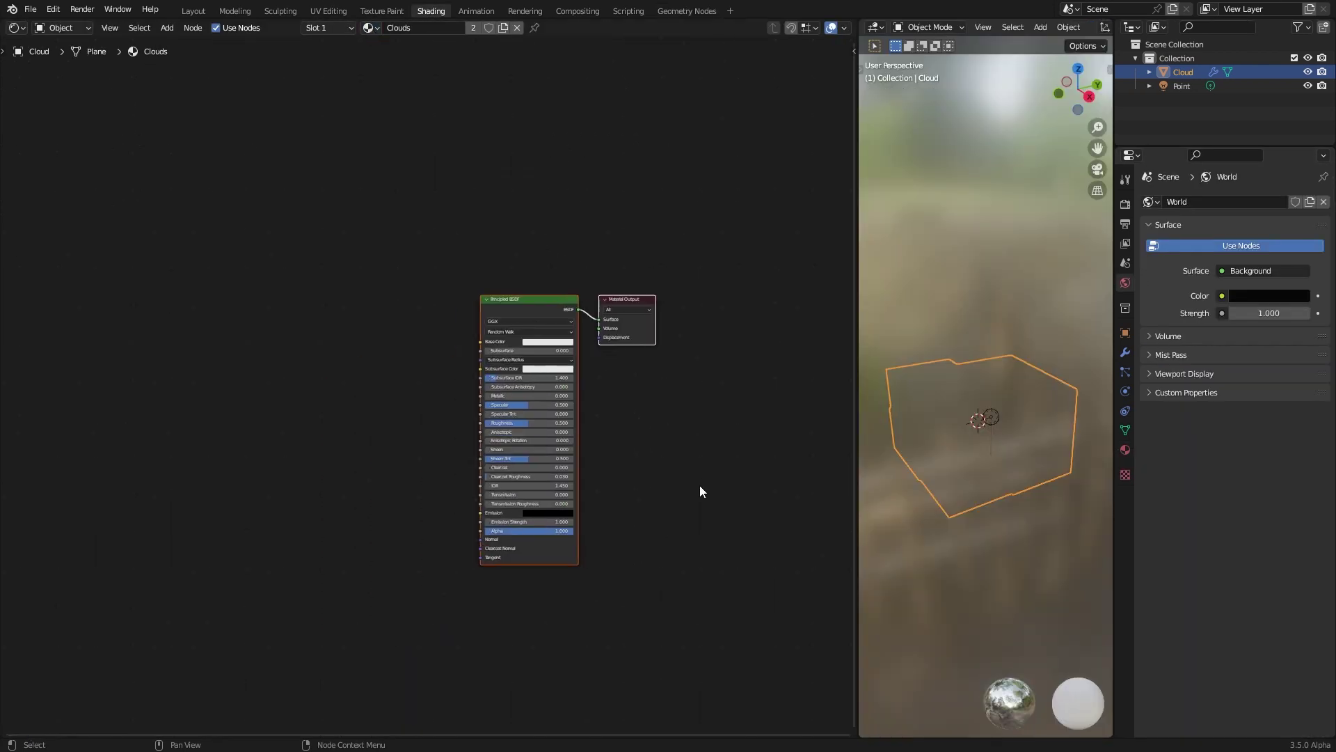
scroll(1080, 28, "down", 5)
left_click(1089, 28)
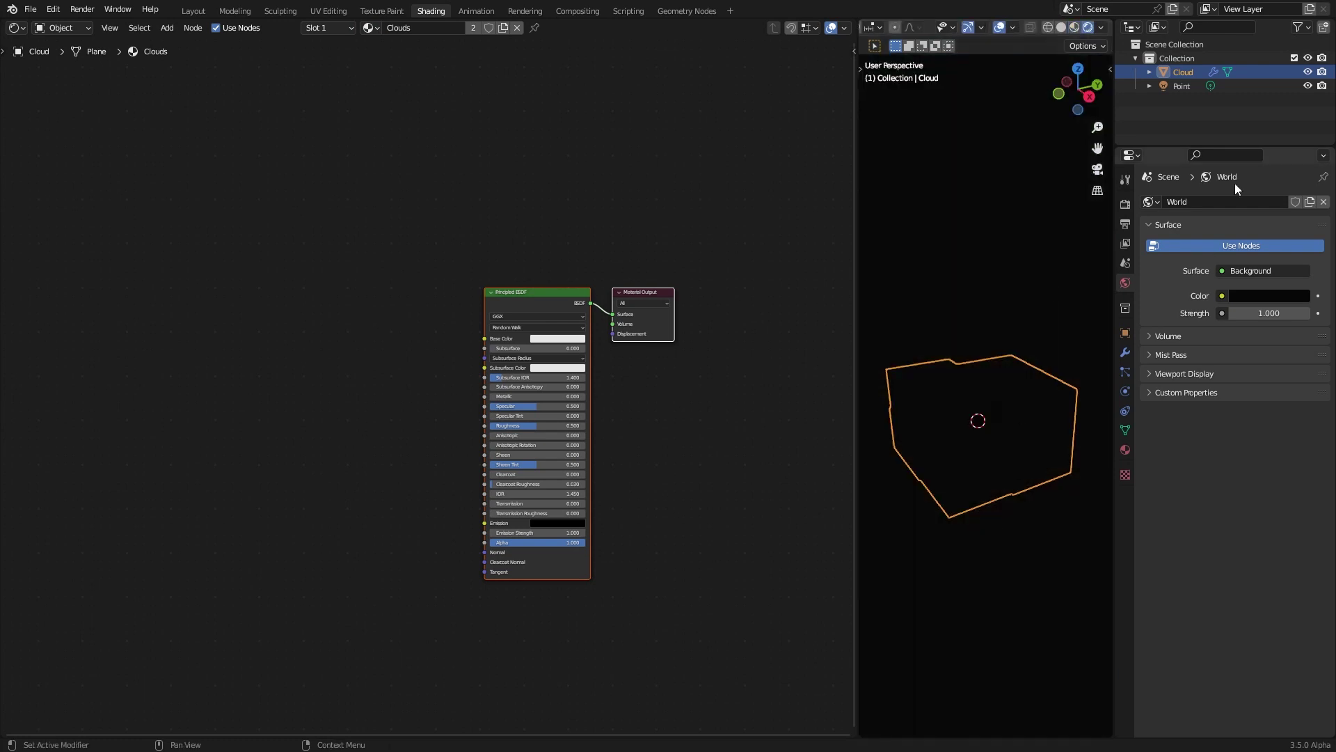
scroll(600, 283, "up", 2)
key("x")
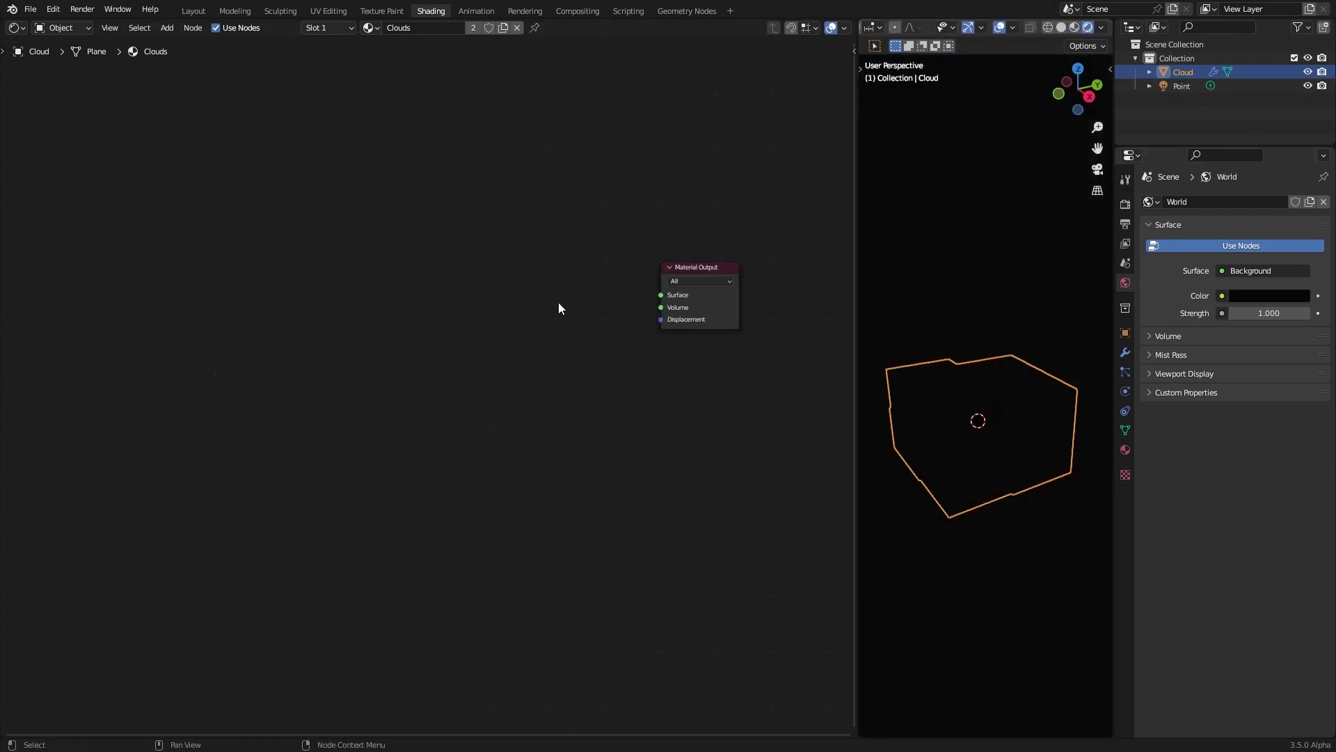
Add a Principled Volume shader and connect it to the Material Output's Volume input.
key("shift+a")
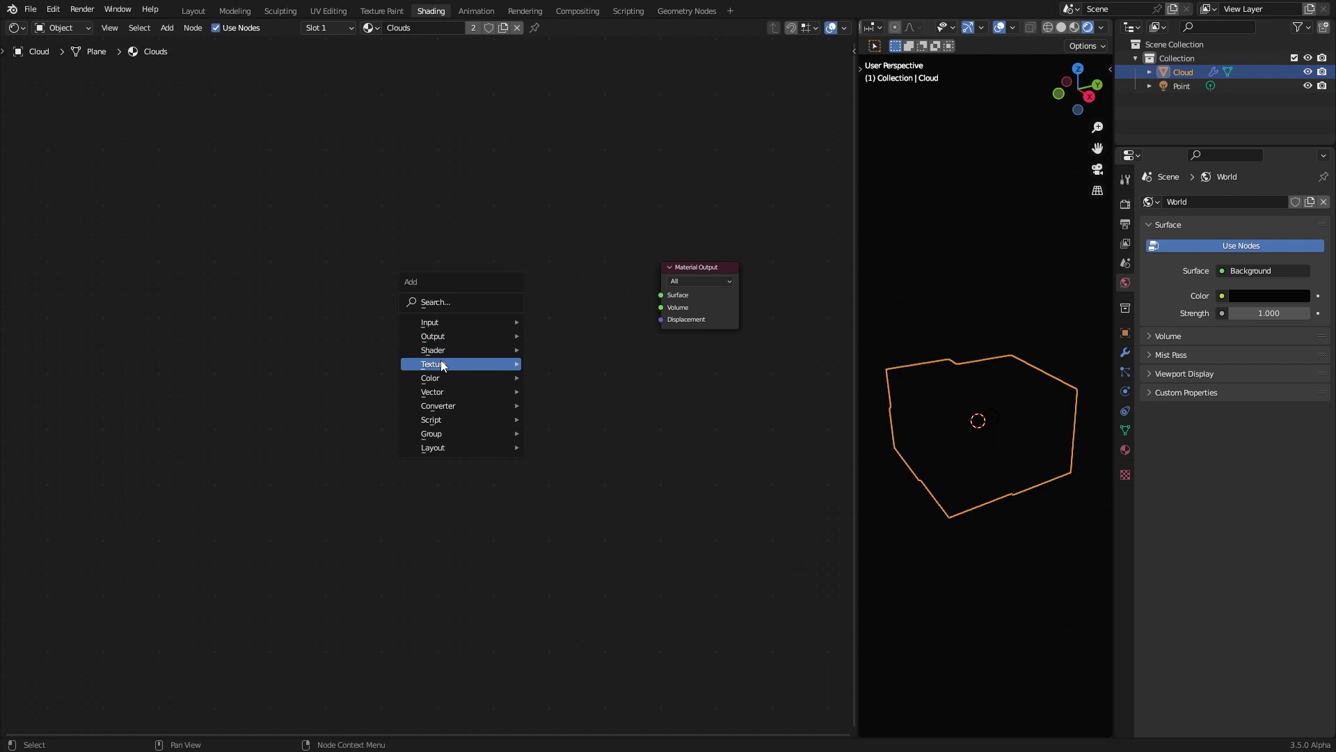
mouse_move(494, 357)
left_click(608, 461)
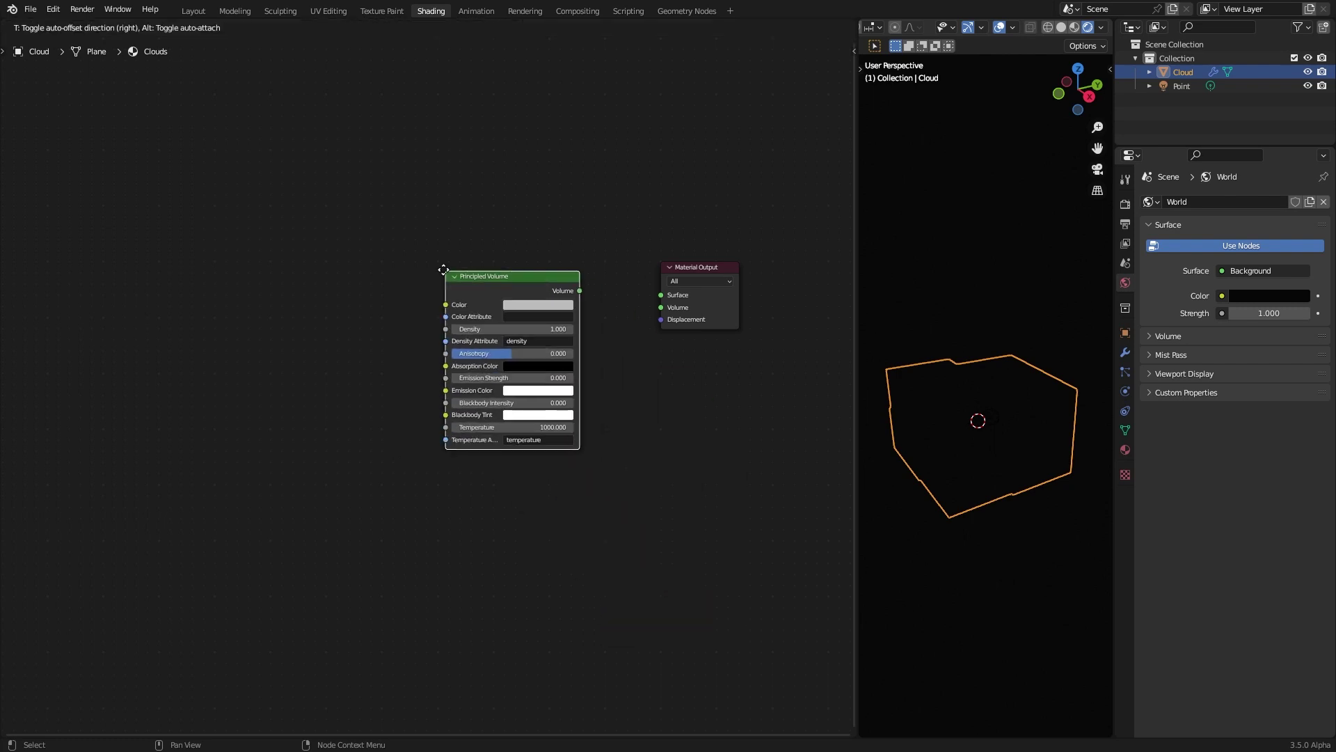
left_click_drag(642, 295, 663, 307)
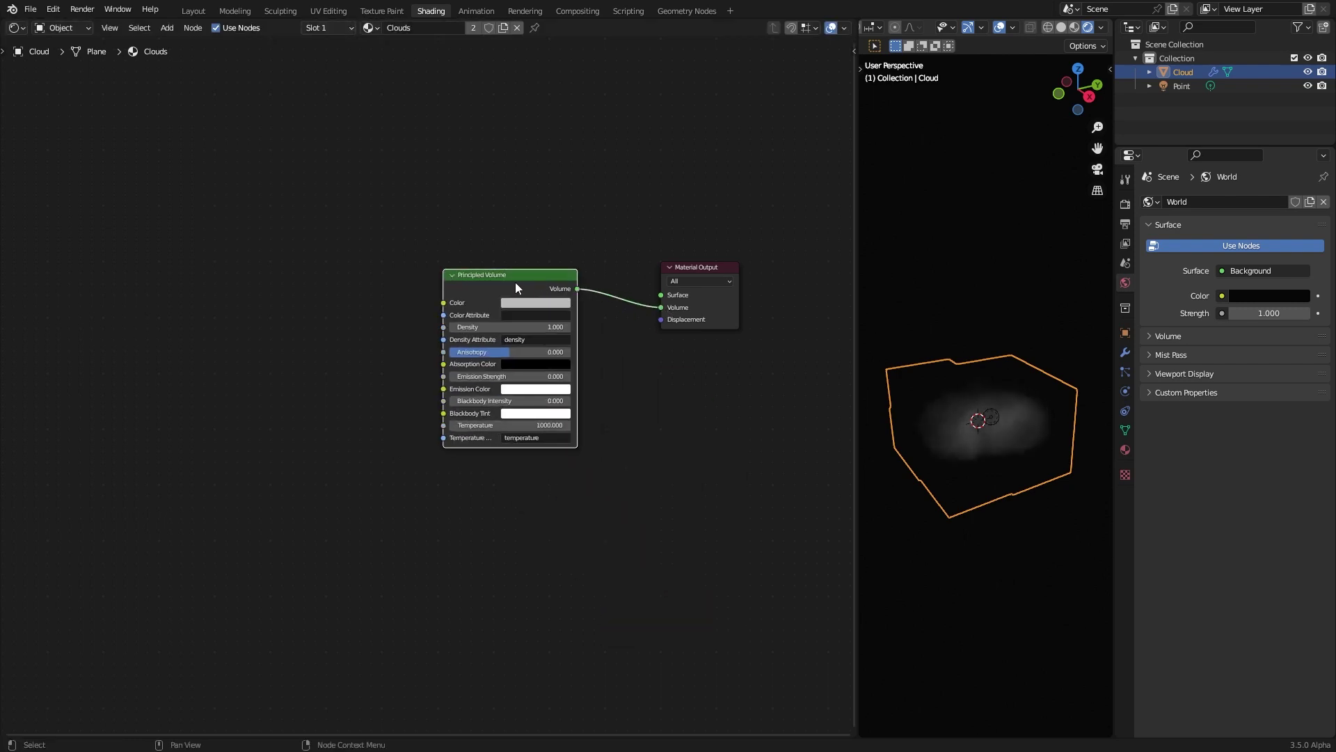
left_click_drag(519, 282, 555, 307)
Brighten the Principled Volume colour to near white and adjust its density while inspecting the cloud.
scroll(965, 519, "up", 1)
scroll(965, 520, "up", 2)
middle_click_drag(947, 558, 1033, 524)
left_click(555, 328)
left_click_drag(631, 187, 631, 172)
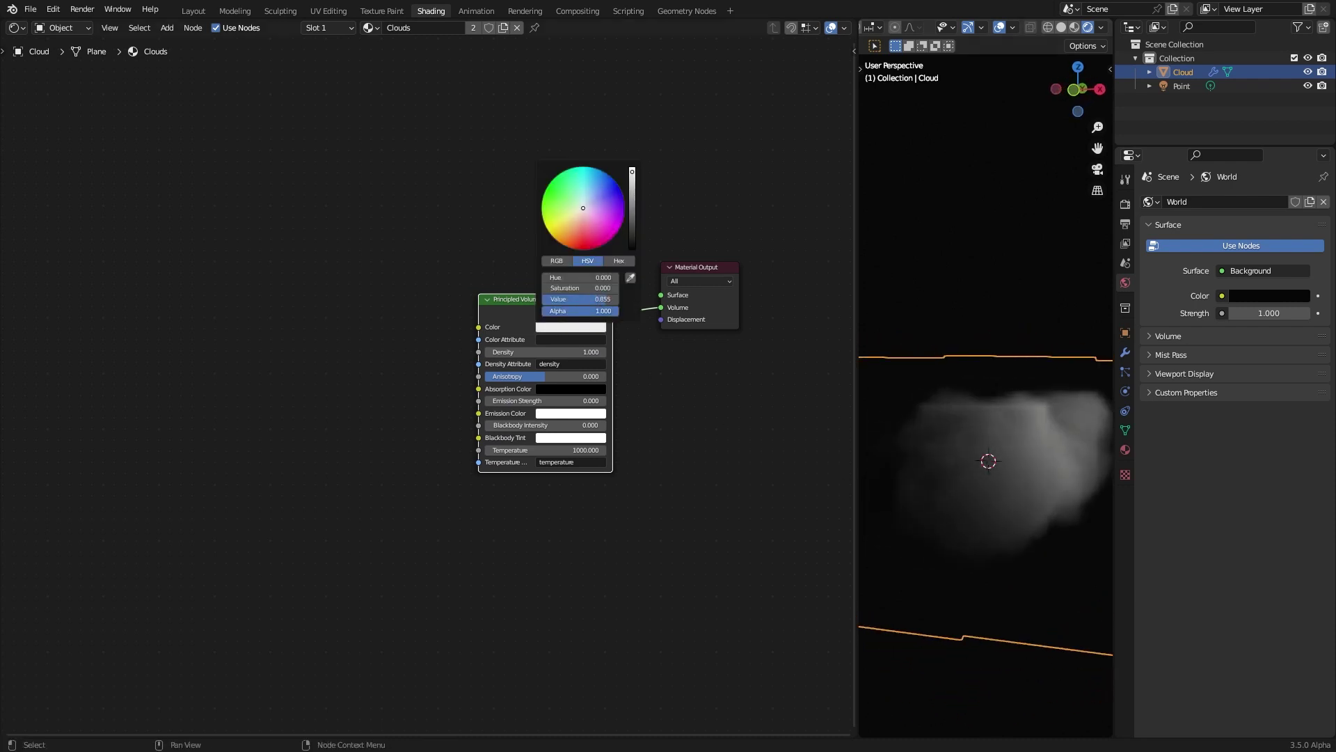
mouse_move(537, 352)
left_mouse_down()
mouse_move(487, 351)
mouse_move(516, 351)
mouse_move(497, 352)
mouse_move(536, 376)
mouse_move(550, 352)
mouse_move(518, 351)
mouse_move(547, 352)
left_mouse_up()
middle_click_drag(1050, 465, 913, 540)
Back in the cloud's geometry nodes, expose the position Random Value's Seed and the Points node's Count as group inputs.
middle_click_drag(369, 477, 483, 352, "ctrl")
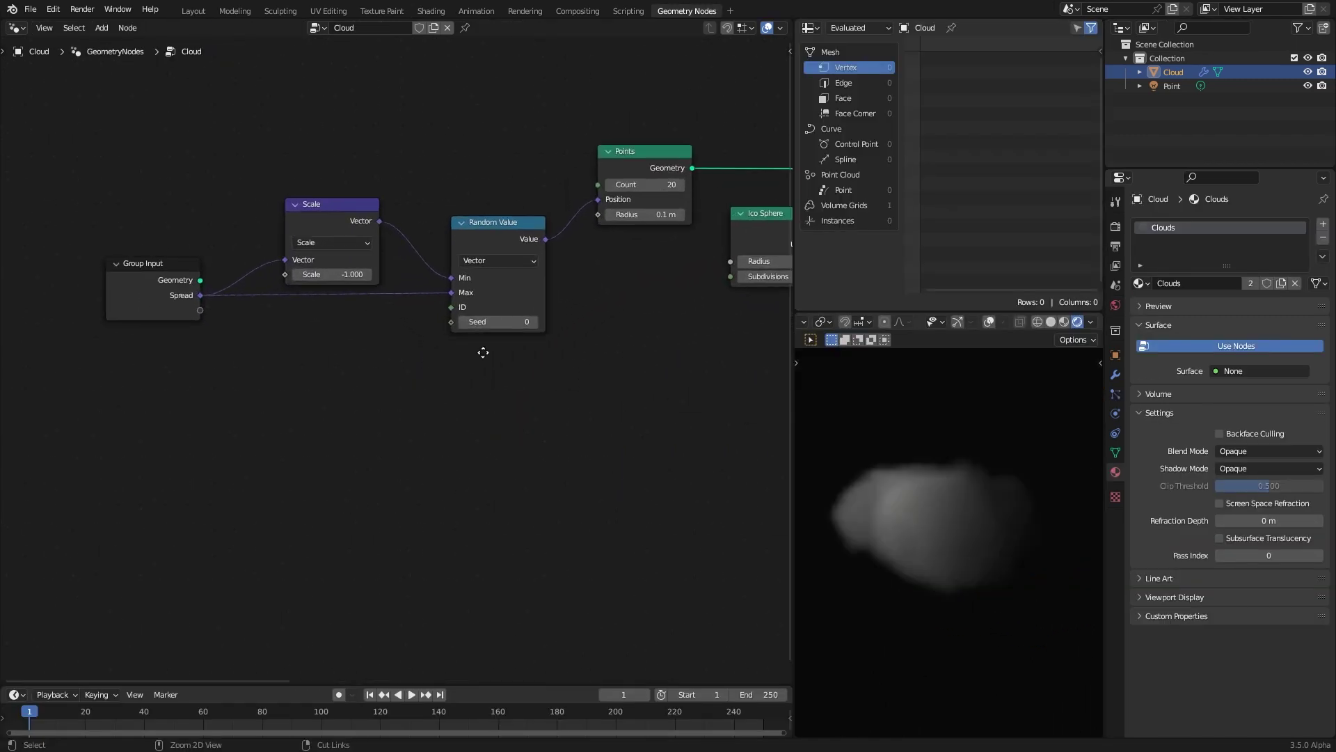
left_click(1116, 376)
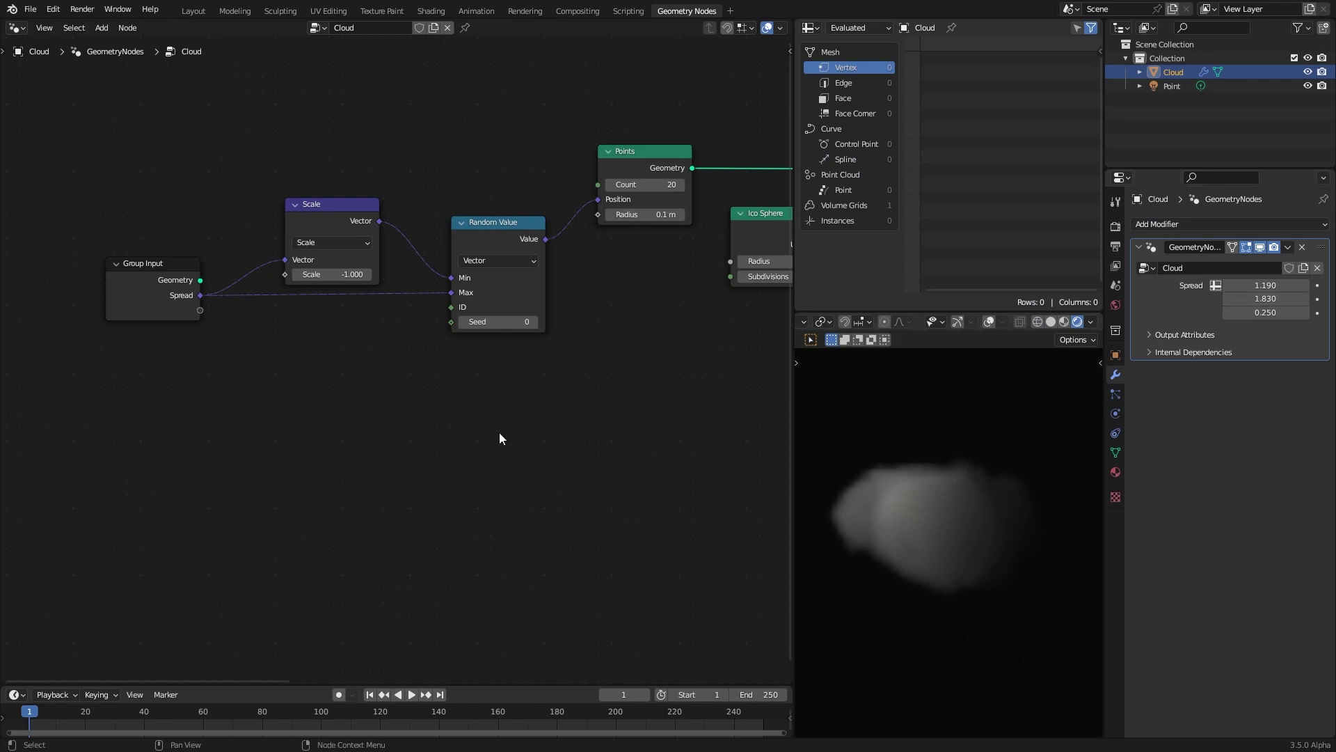
left_click_drag(451, 322, 202, 311)
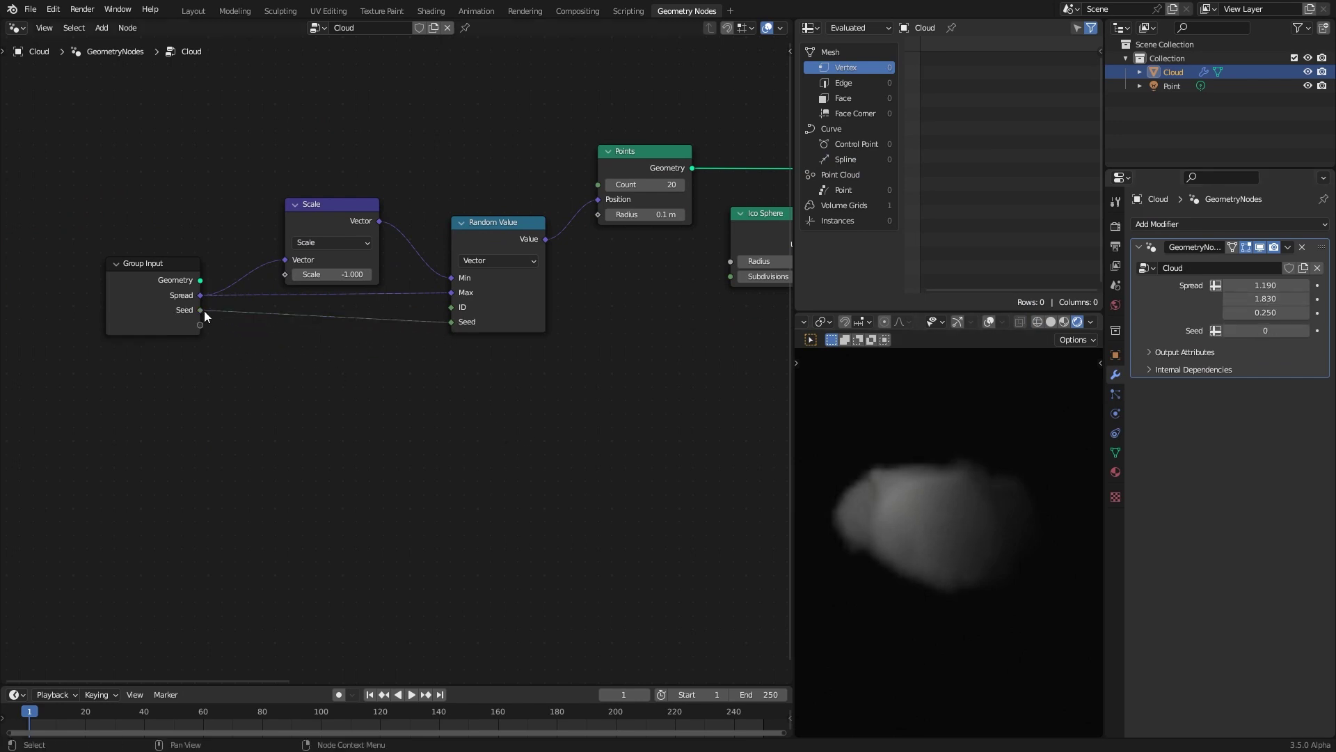
key("n")
key("n")
middle_click_drag(639, 309, 618, 328)
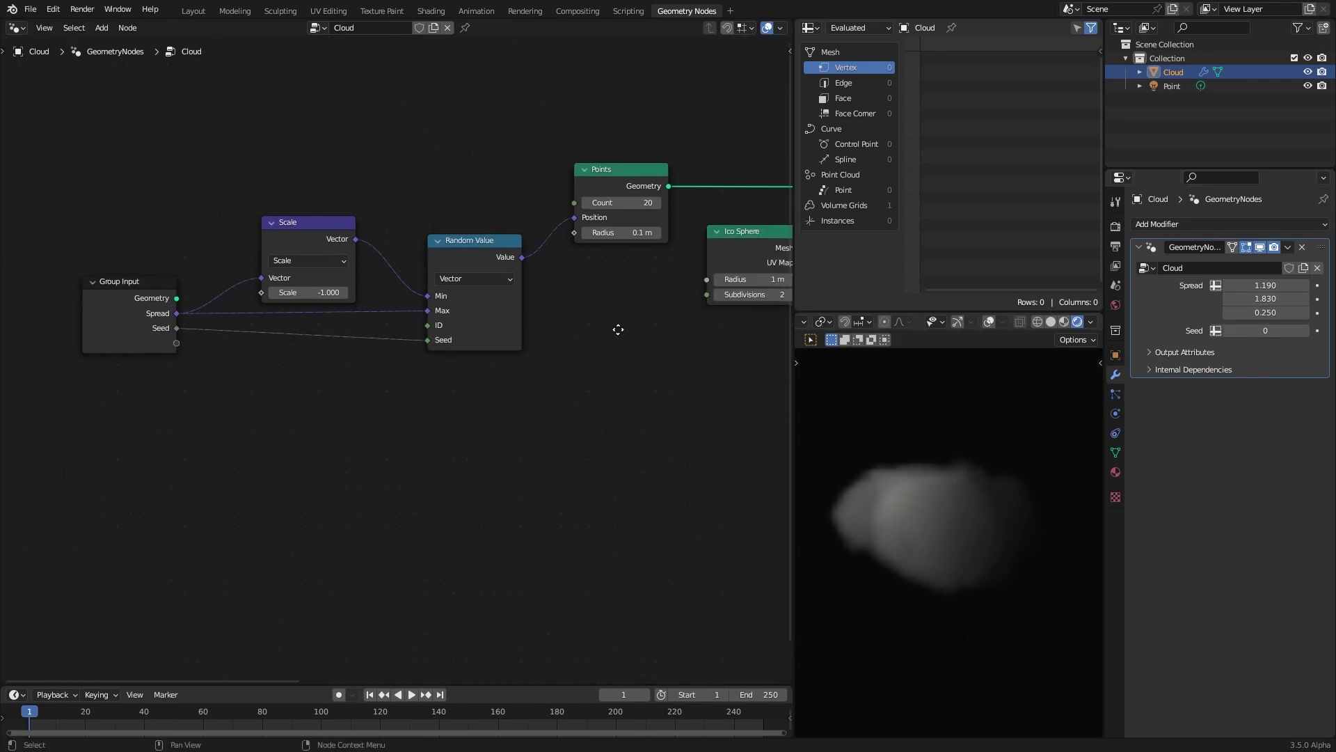
left_click_drag(200, 343, 185, 349)
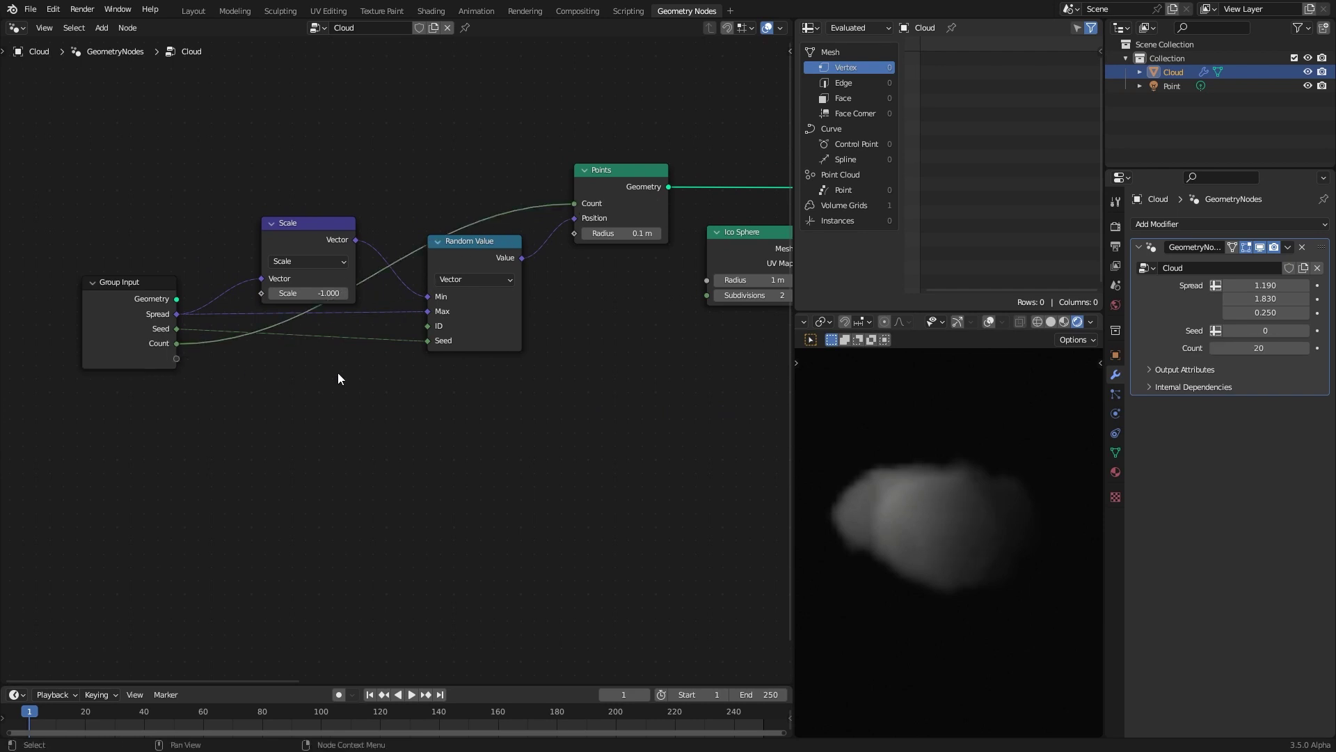
Move the Count input above Spread and Seed in the group's input list.
key("n")
left_click(762, 102)
left_click(762, 102)
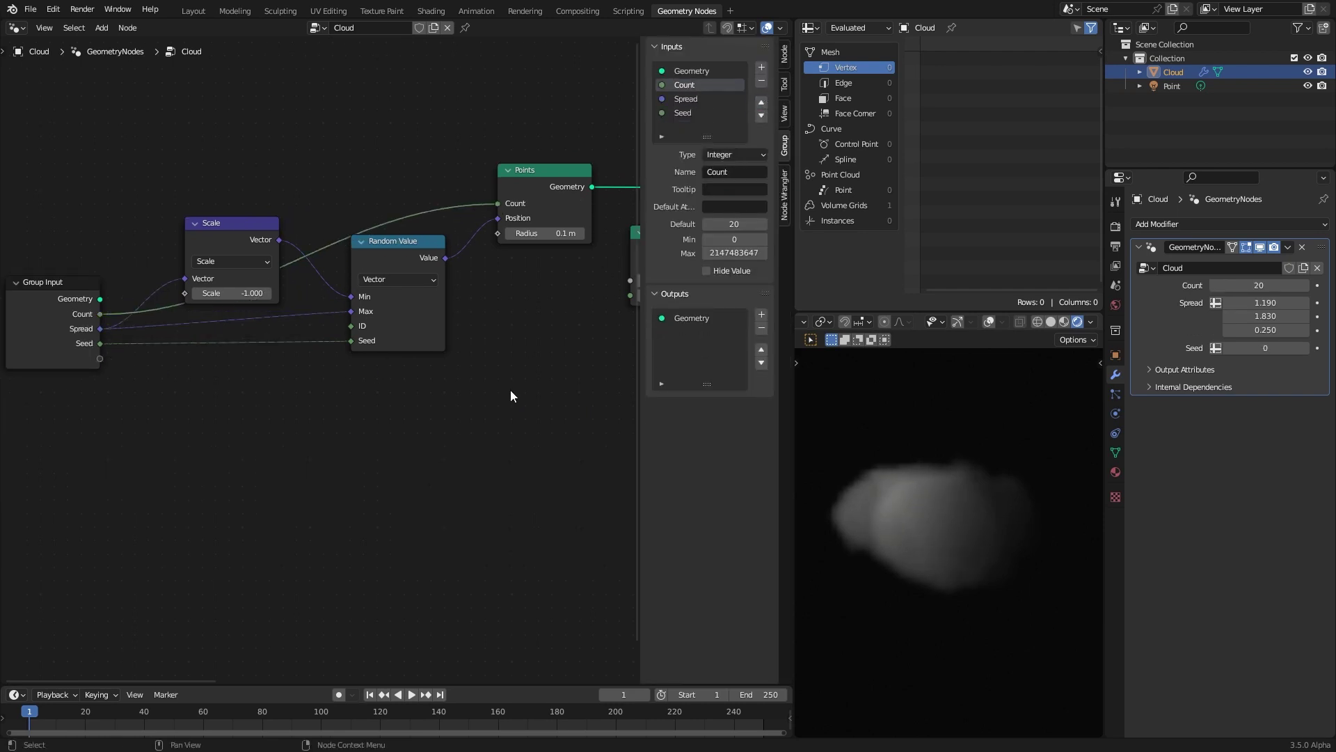
middle_click_drag(510, 391, 453, 362)
Add a second Group Input node and place it beside the Noise Texture.
scroll(529, 452, "down", 5)
middle_click_drag(609, 516, 239, 389)
key("shift+a")
mouse_move(167, 636)
left_click(259, 673)
left_click(218, 344)
middle_click_drag(219, 344, 356, 465, "ctrl")
left_click_drag(216, 369, 152, 422)
Expose the Noise Texture's Scale and the Scale node's factor as group inputs named Noise Scale and Noise Strength.
left_click_drag(345, 335, 203, 496)
left_click(694, 126)
scroll(569, 283, "down", 1)
mouse_move(634, 172)
middle_mouse_down()
mouse_move(477, 236)
mouse_move(637, 160)
middle_mouse_up()
left_click_drag(460, 158, 235, 475)
scroll(696, 124, "down", 1)
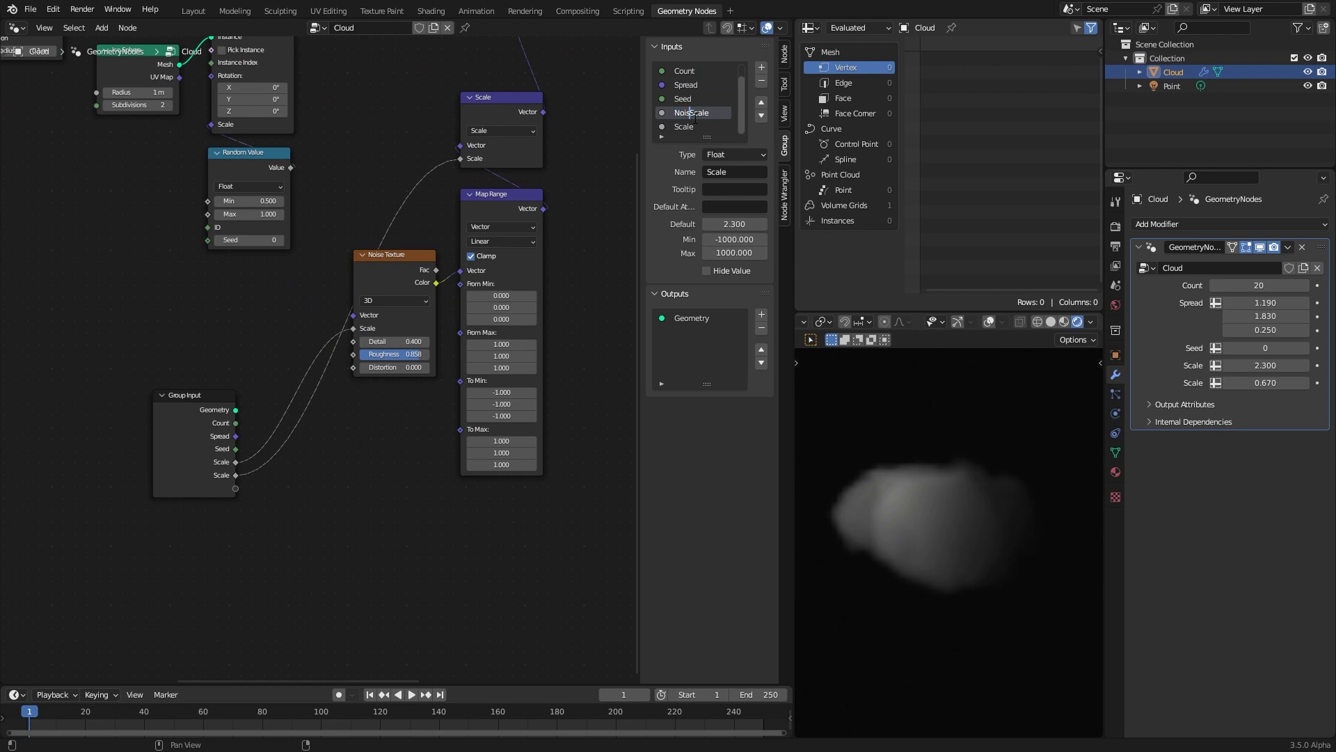
double_click(685, 127)
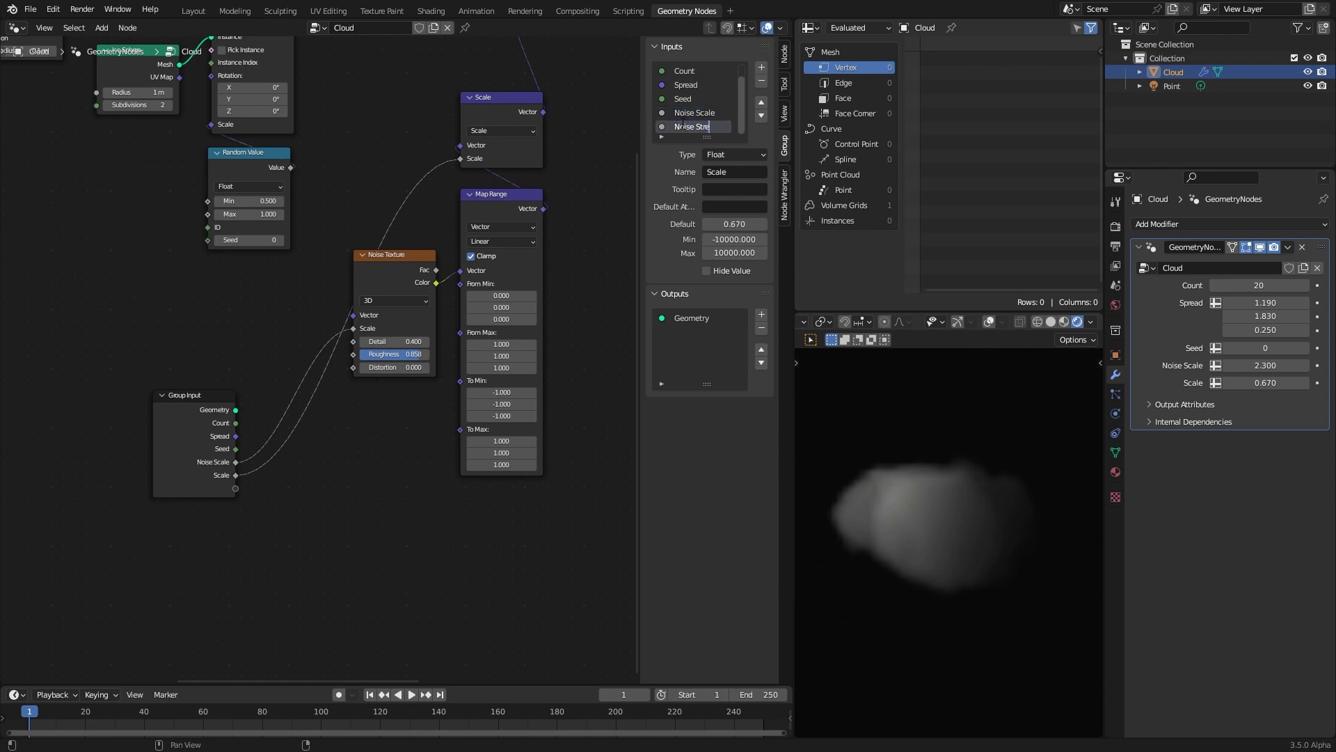
Duplicate the Group Input below Subdivision Surface, expose the Level value as a group input and rename it after the subdivision.
scroll(569, 369, "down", 3)
middle_click_drag(570, 370, 396, 432)
left_click(45, 494)
key("shift+d")
left_click(429, 274)
middle_click_drag(524, 276, 361, 378)
scroll(362, 378, "up", 6)
left_click_drag(273, 436, 275, 440)
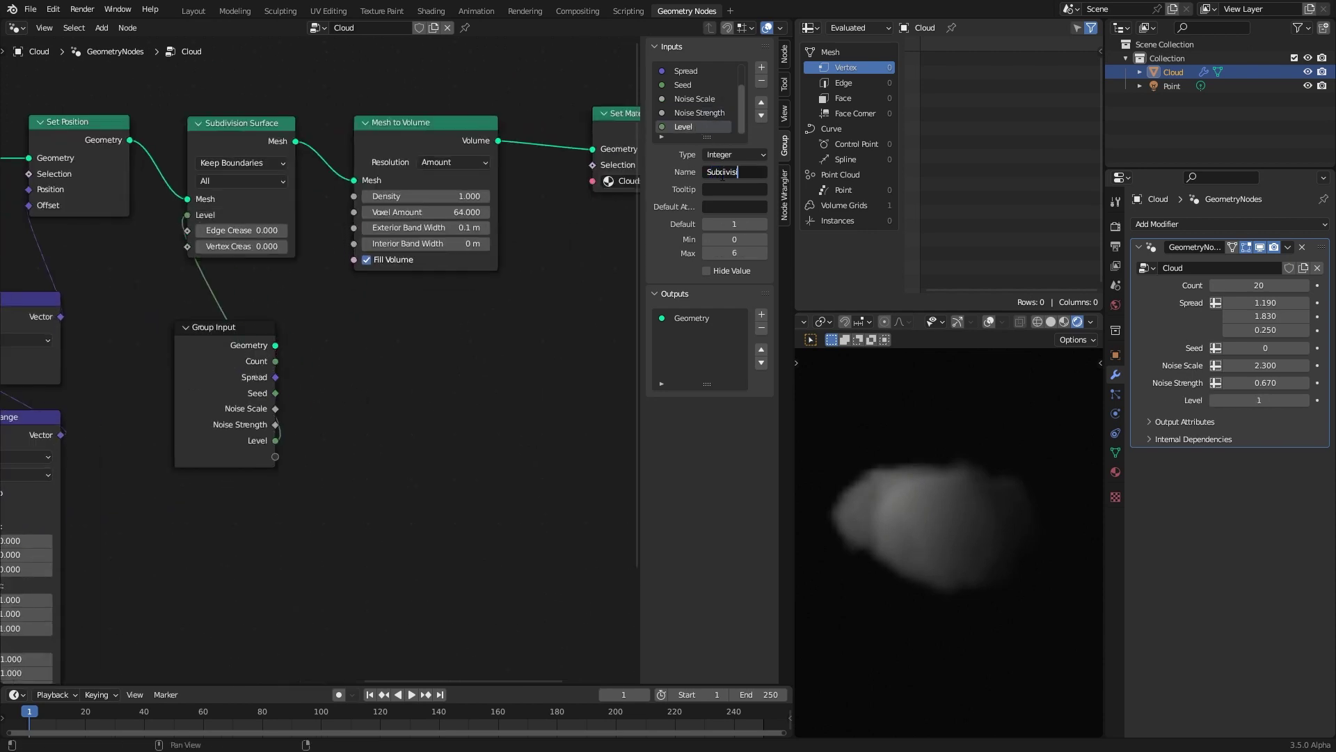
left_click_drag(212, 390, 220, 344)
Expose Mesh to Volume's Density and Voxel Amount and the Set Material node's Material as group inputs.
middle_click_drag(462, 329, 380, 318)
left_click_drag(158, 306, 111, 313)
left_click_drag(272, 186, 158, 405)
left_click_drag(273, 202, 157, 421)
left_click_drag(511, 171, 157, 437)
middle_click_drag(914, 520, 967, 536)
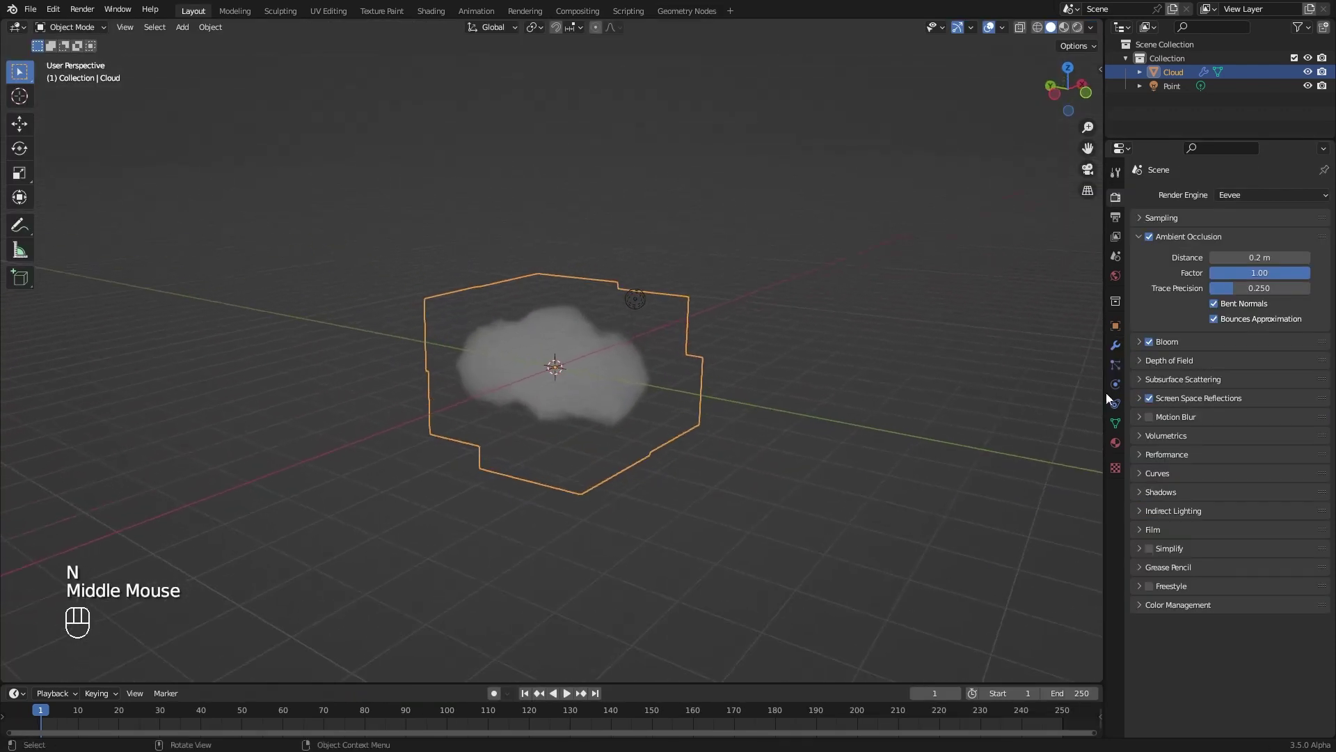
Show the cloud's modifier settings and place a duplicate about 3.2 m in X, -3.8 m in Y and 1 m in Z away.
left_click(1115, 345)
key("shift+d")
left_click(974, 306)
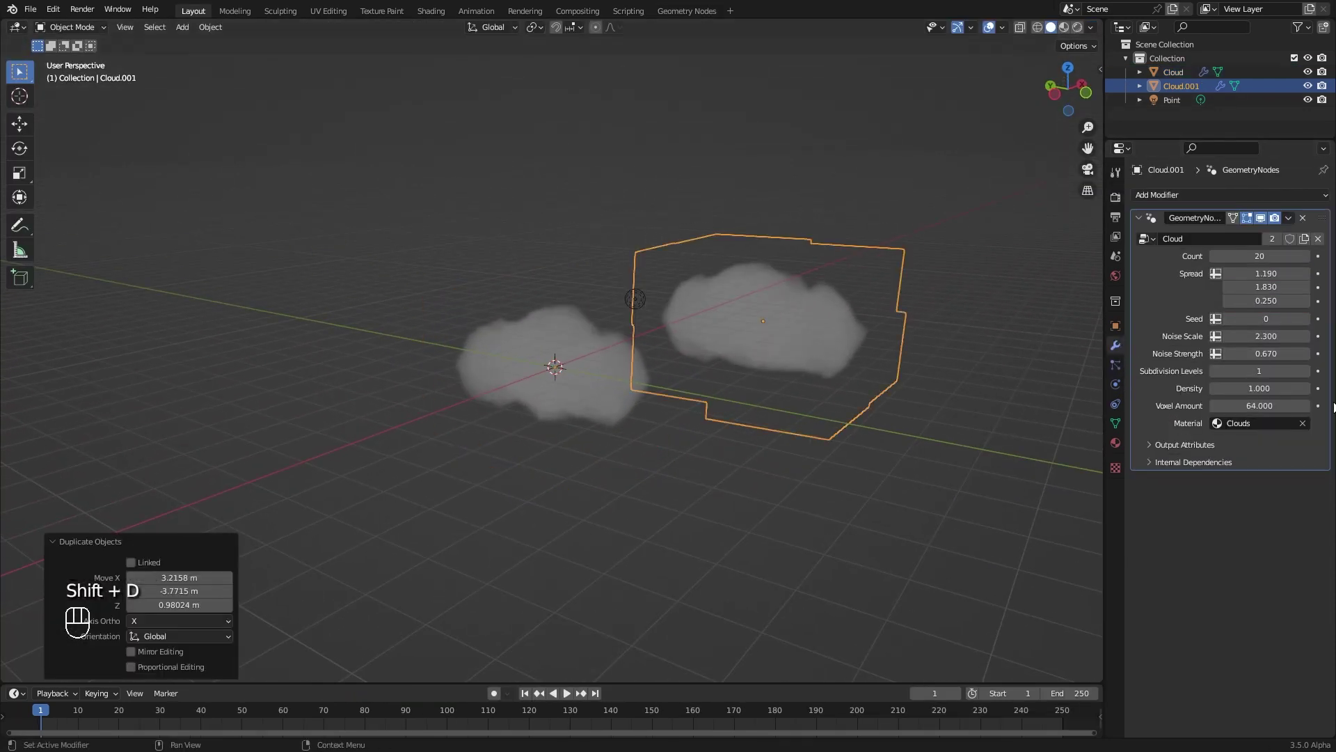
Set the duplicated cloud's Seed to 2, Count to 9, Subdivision Levels to 2 and Noise Scale to 2.910.
left_click(1308, 321)
left_click(1308, 320)
mouse_move(1273, 256)
left_mouse_down()
mouse_move(1193, 256)
mouse_move(1257, 256)
left_mouse_up()
left_click(1307, 372)
left_click_drag(1263, 336, 1294, 355)
Set the duplicated cloud's Spread to 1.600, 2.300, 0.050 and its Noise Strength to 1.390.
middle_click_drag(696, 390, 727, 394)
left_click_drag(1266, 301, 1298, 287)
left_click_drag(1266, 274, 1294, 274)
middle_click_drag(926, 343, 807, 348)
left_click_drag(1266, 353, 1219, 353)
mouse_move(856, 389)
middle_mouse_down()
mouse_move(737, 380)
mouse_move(832, 394)
middle_mouse_up()
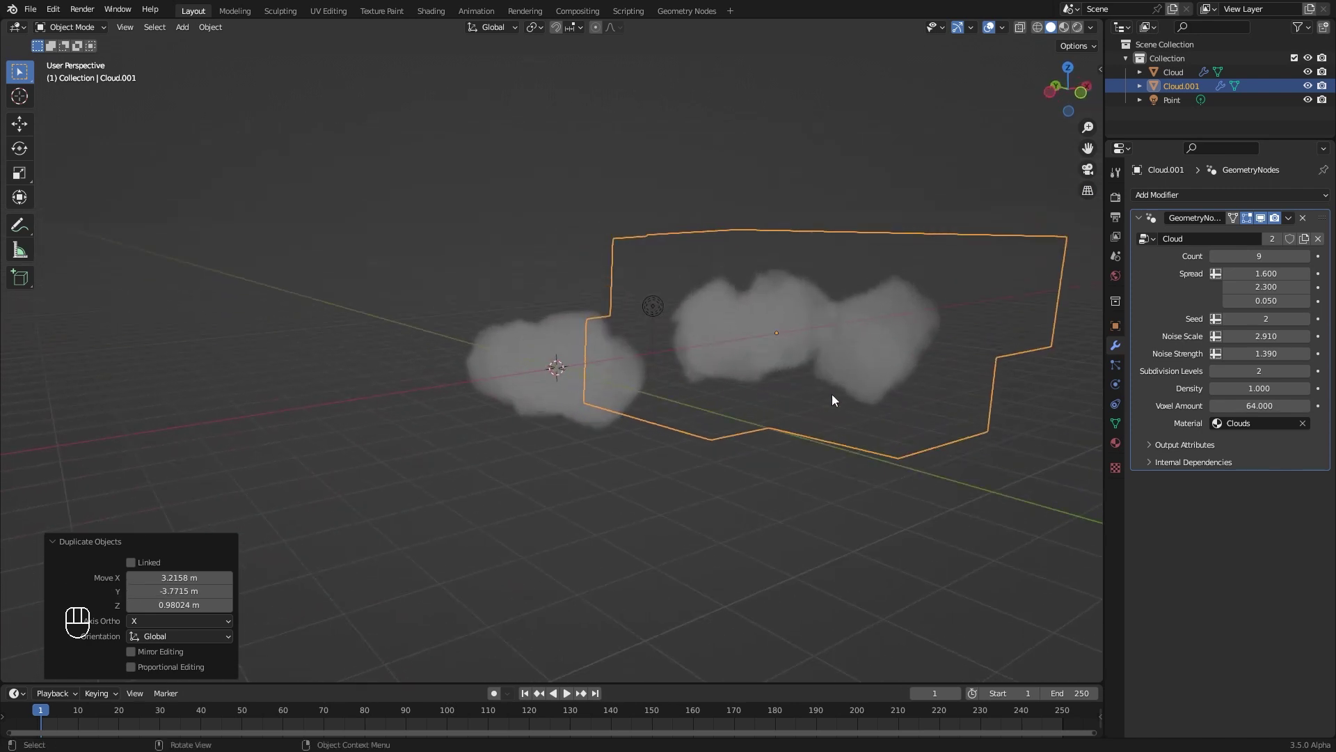
Duplicate the adjusted cloud about -6.1 m in X, 4.7 m in Y and 2.1 m in Z away, with Seed 3.
key("shift+d")
left_click(462, 288)
middle_click_drag(462, 288, 779, 349)
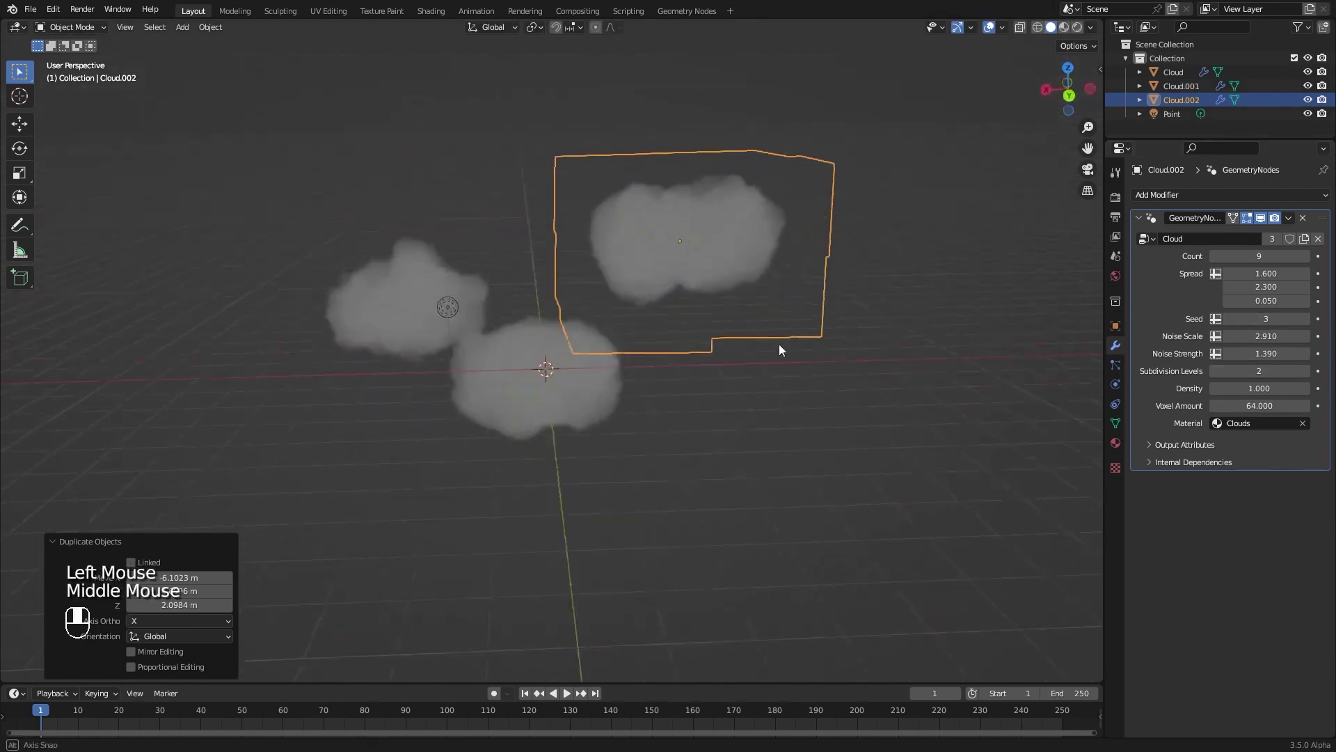
scroll(792, 345, "up", 2)
Preview the clouds in rendered shading with the viewport overlays hidden, and move the selected cloud.
left_click(1078, 27)
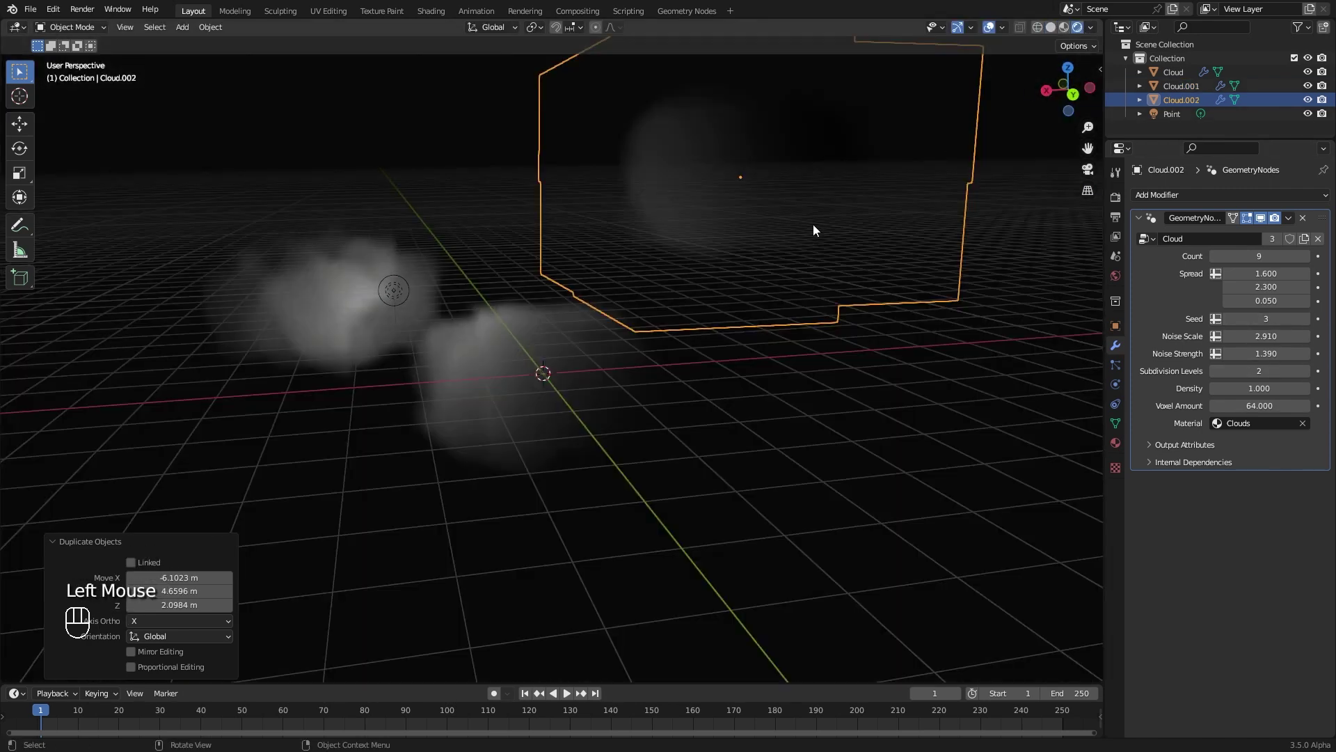
left_click(989, 27)
key("g")
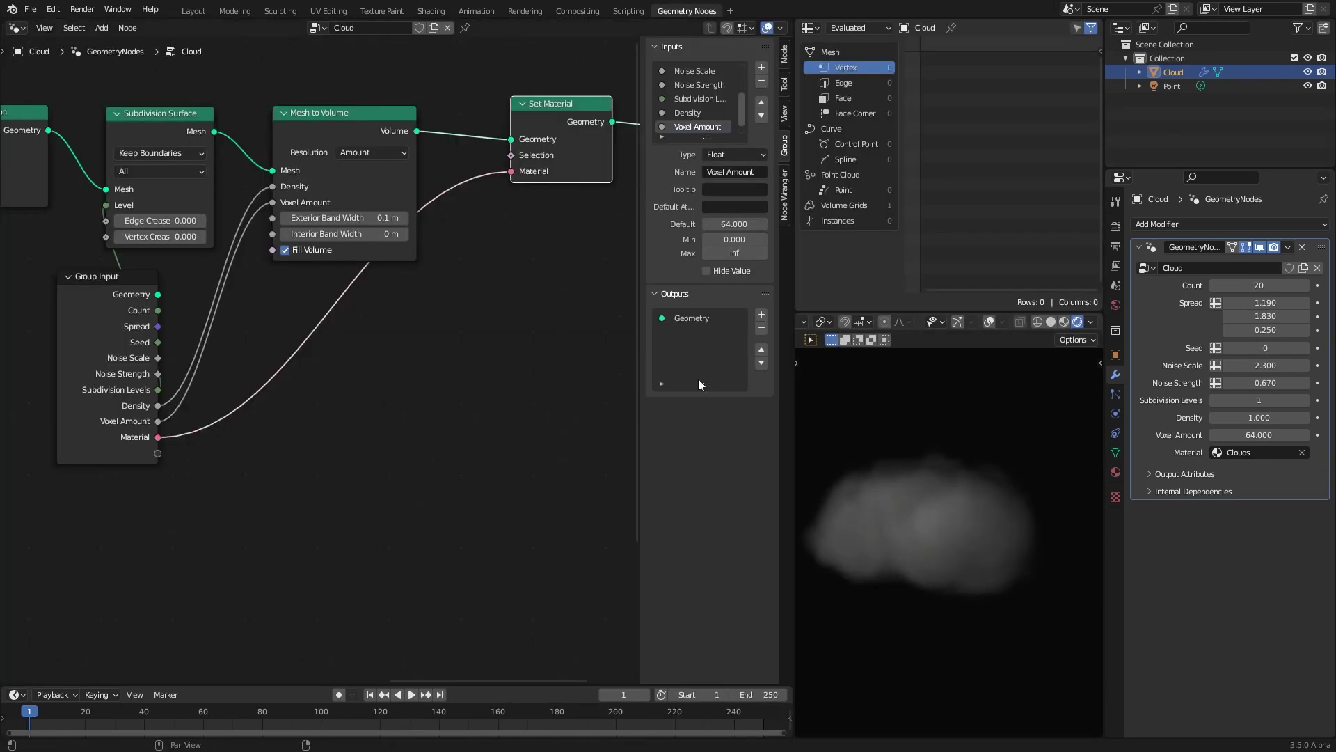
Hide the node editor's sidebar and move the Group Input and Scale nodes away from Random Value to make room.
middle_click_drag(370, 365, 435, 379, "ctrl")
middle_click_drag(619, 392, 398, 381)
key("n")
middle_click_drag(526, 441, 497, 395)
left_click_drag(246, 230, 138, 230)
left_click_drag(437, 116, 345, 84)
middle_click_drag(376, 467, 394, 404)
scroll(394, 403, "down", 2)
Add an Object Info node below the Group Input and feed its Object input from a Self Object node.
key("shift+a")
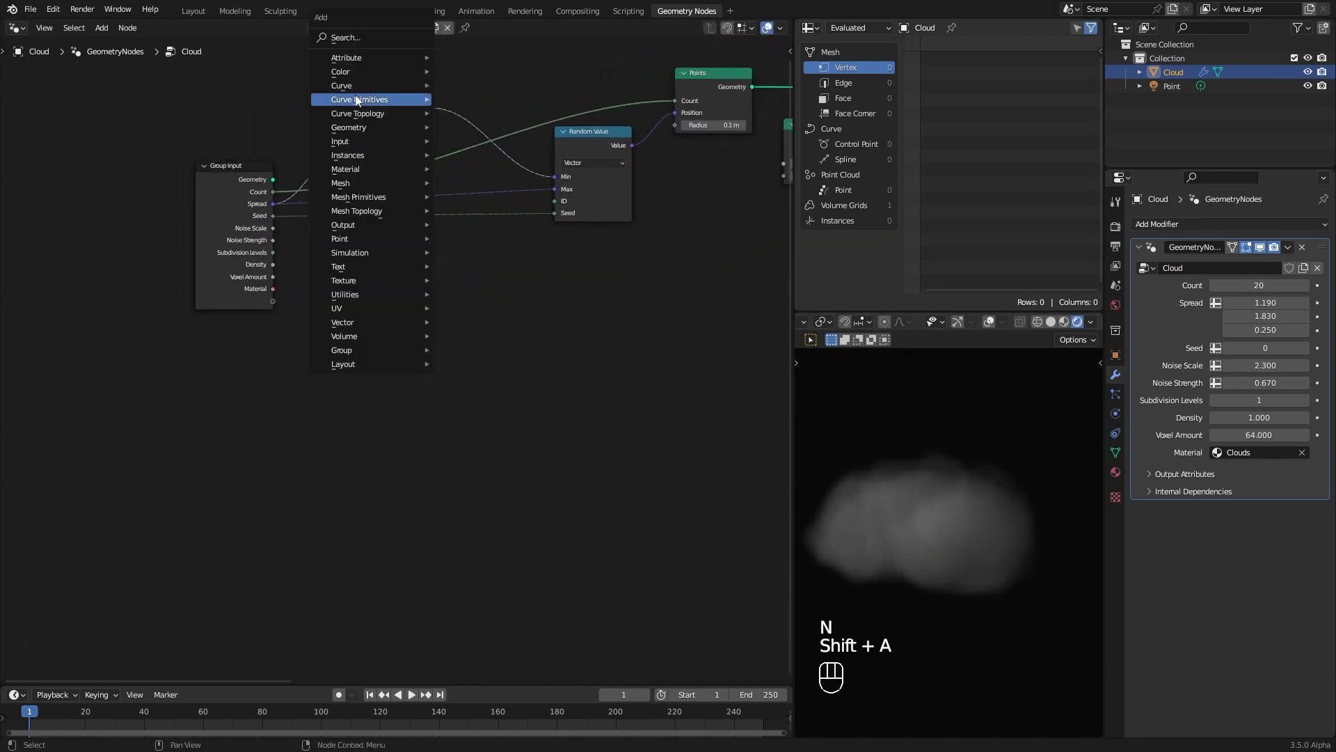
mouse_move(364, 141)
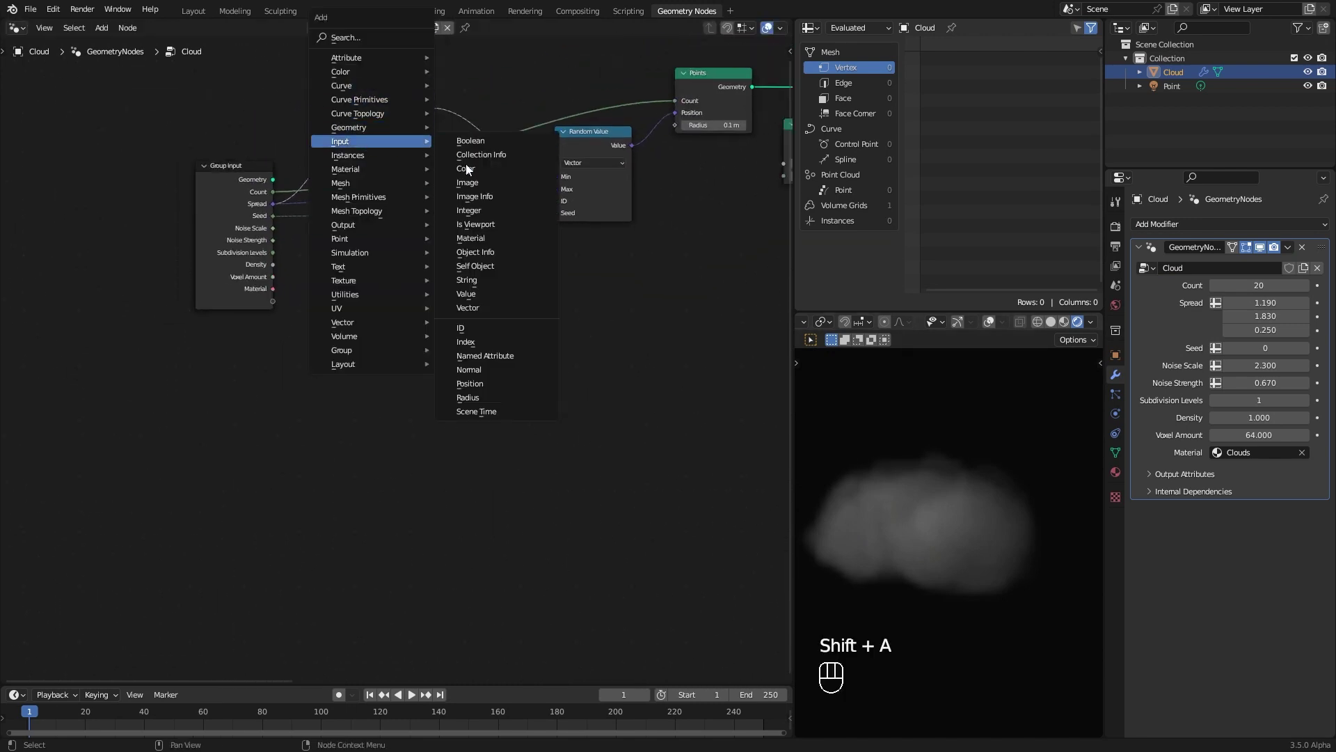
left_click(485, 258)
left_click(391, 423)
middle_click_drag(388, 537, 396, 533, "ctrl")
left_click_drag(389, 493, 257, 445)
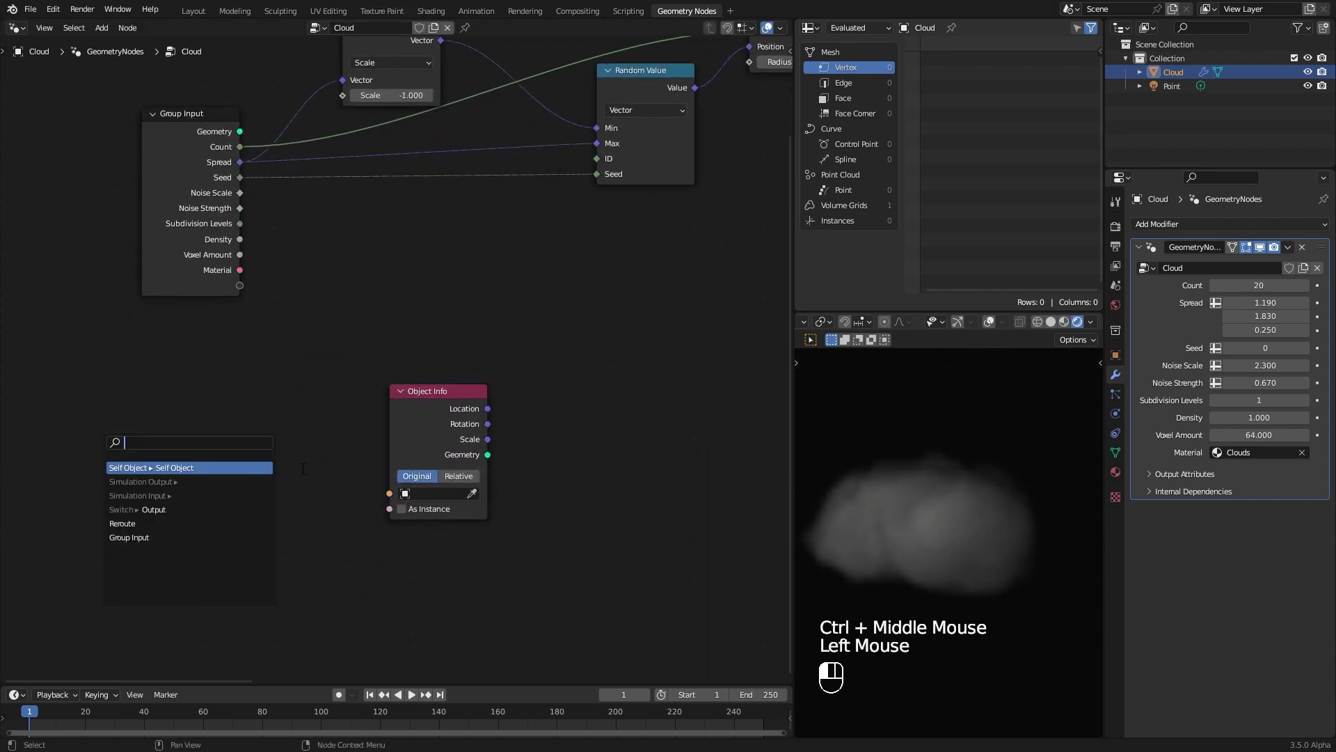
left_click(175, 467)
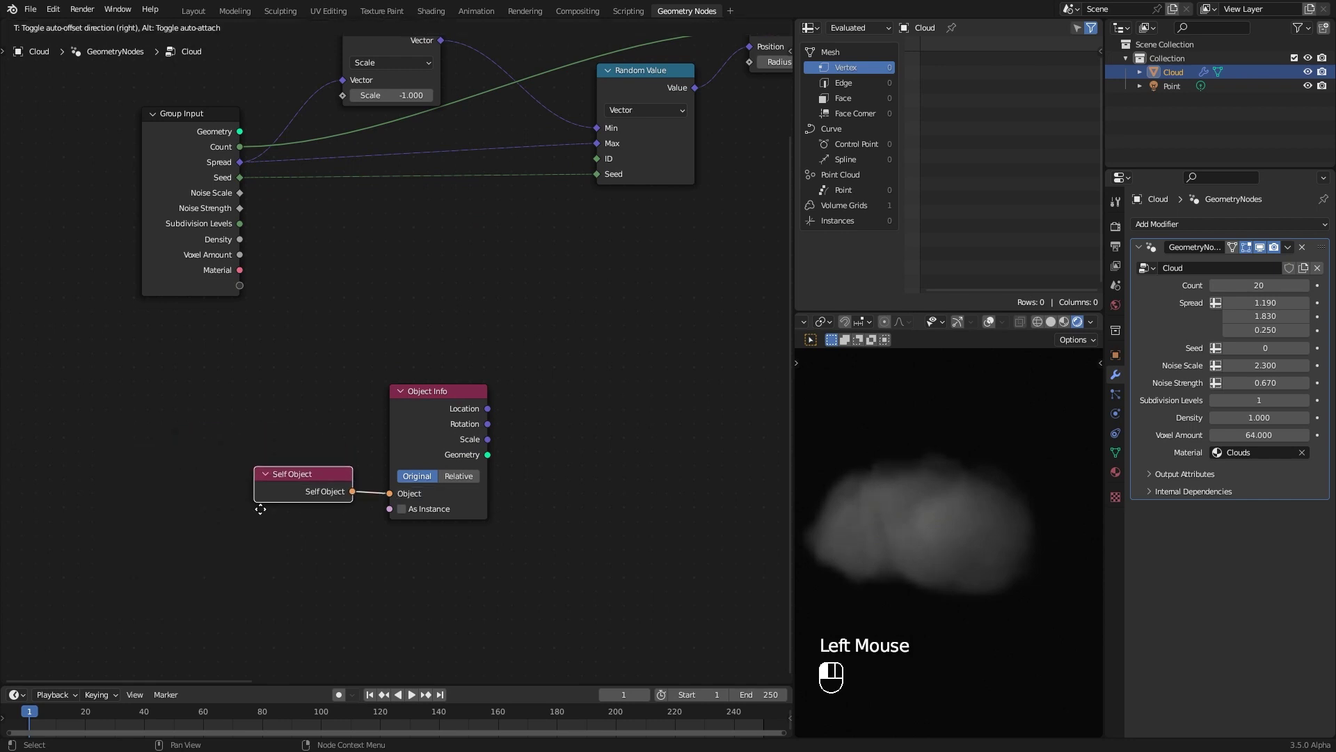
left_click(235, 400)
Connect Object Info's Location to a Vector Math Length node and arrange the nodes beside each other.
left_click_drag(453, 443, 516, 423)
type("leng")
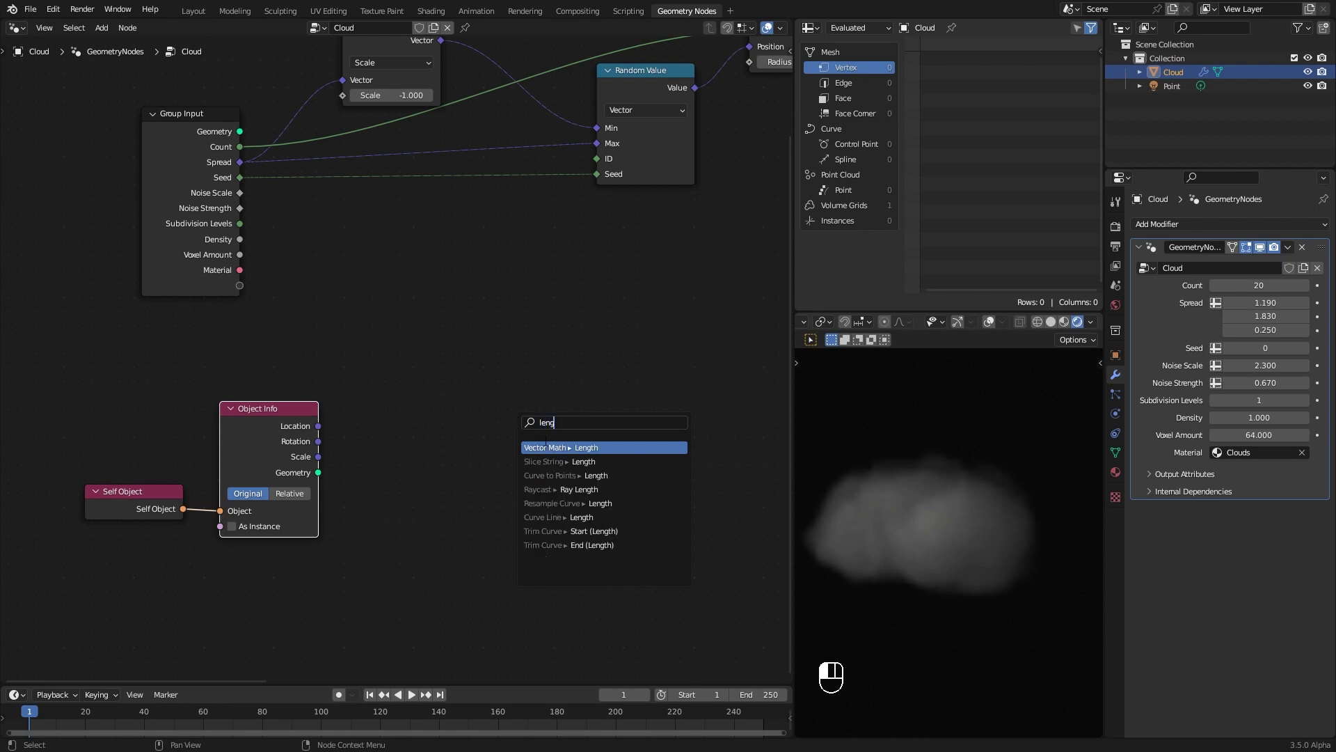
left_click(547, 443)
left_click(386, 399)
left_click_drag(103, 387, 394, 514)
Feed the Length value into a Math Multiply node with value 10 and shift the whole chain to make room.
left_click_drag(382, 394, 522, 464)
left_click(465, 473)
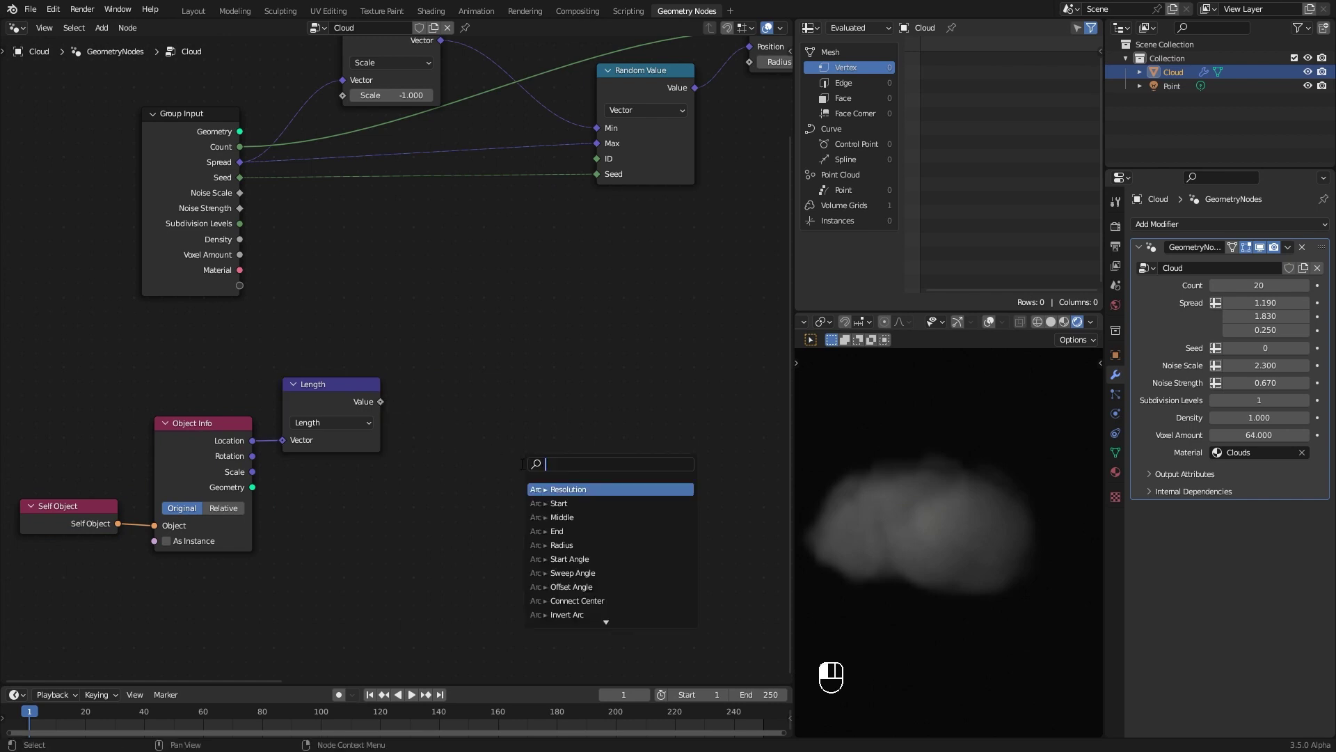
type("mul")
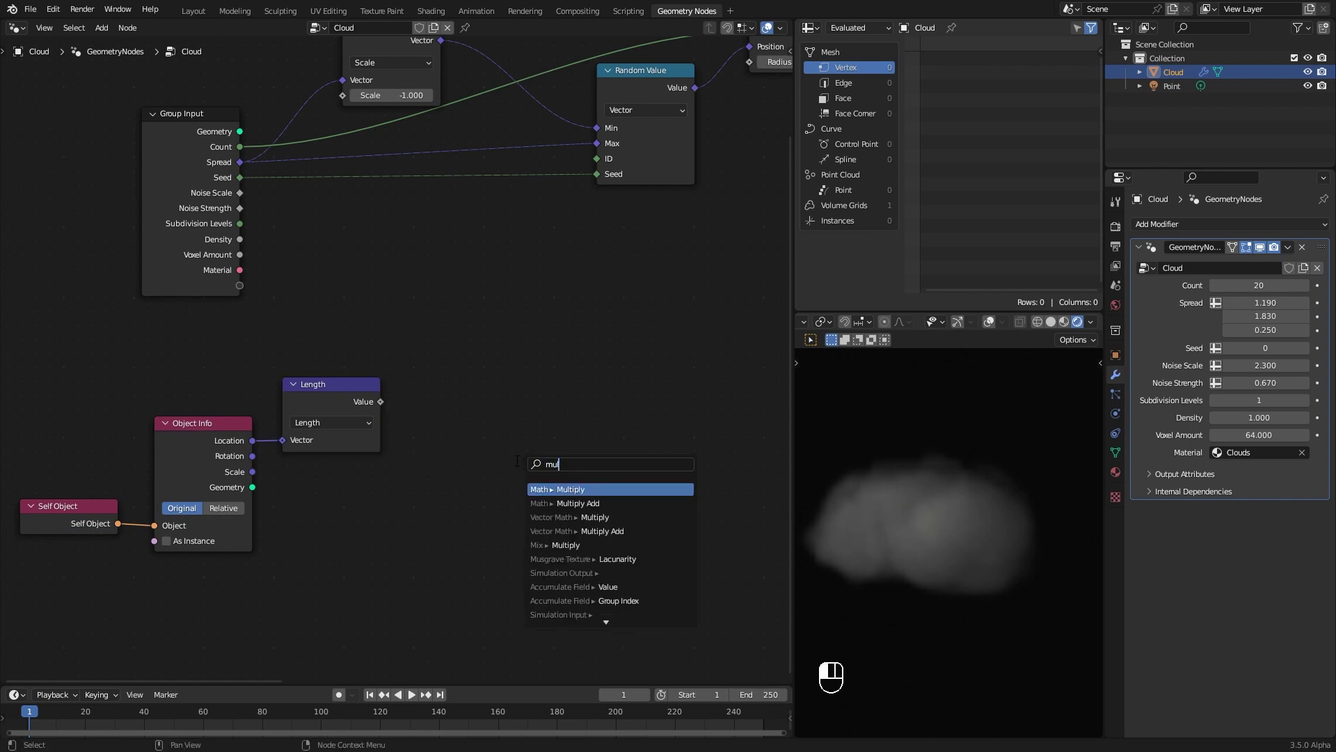
key("Return")
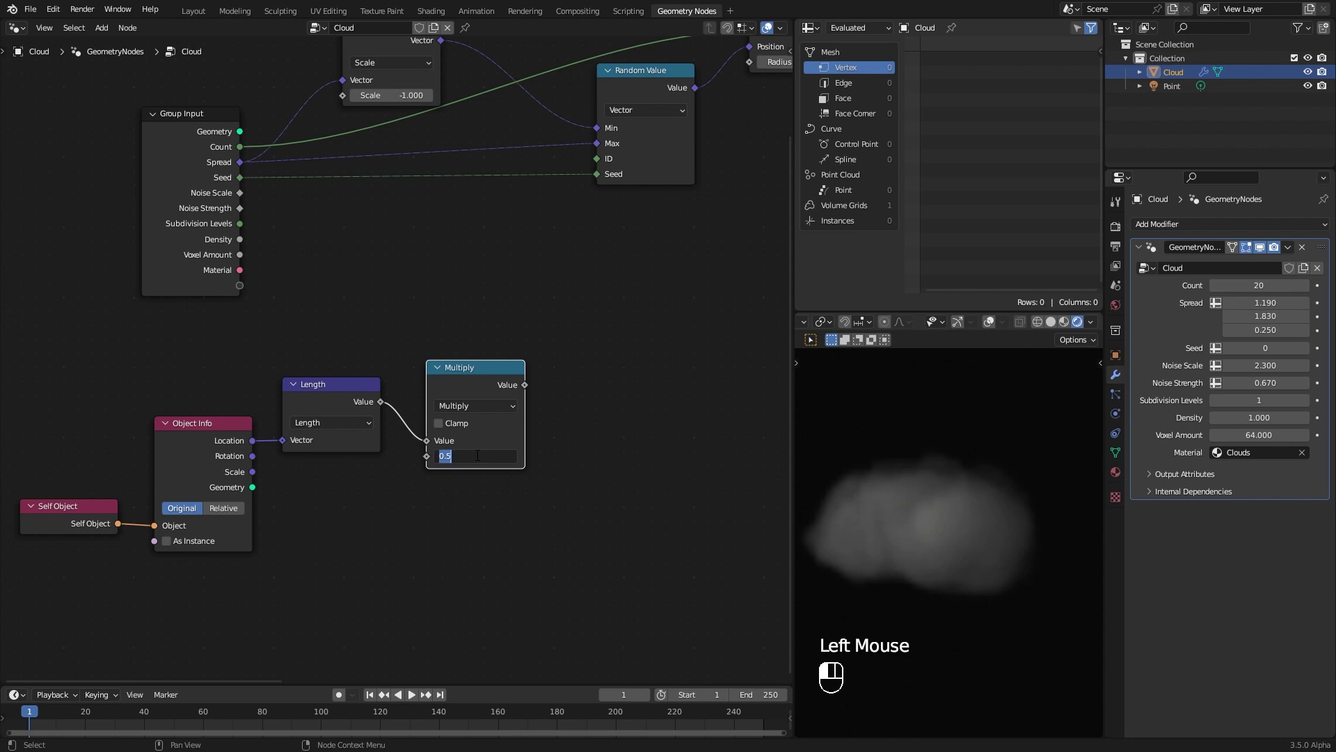
left_click_drag(475, 381, 459, 376)
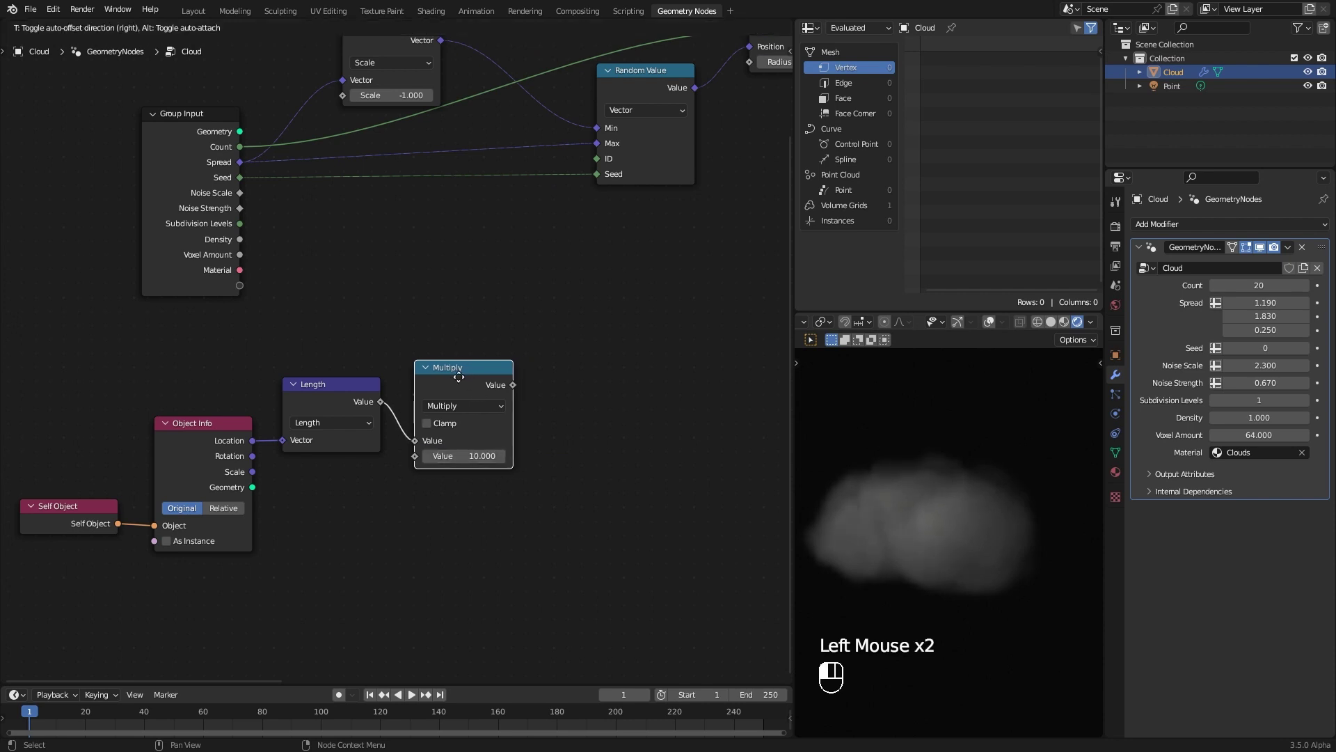
left_click_drag(15, 432, 436, 533)
left_click_drag(446, 379, 391, 415)
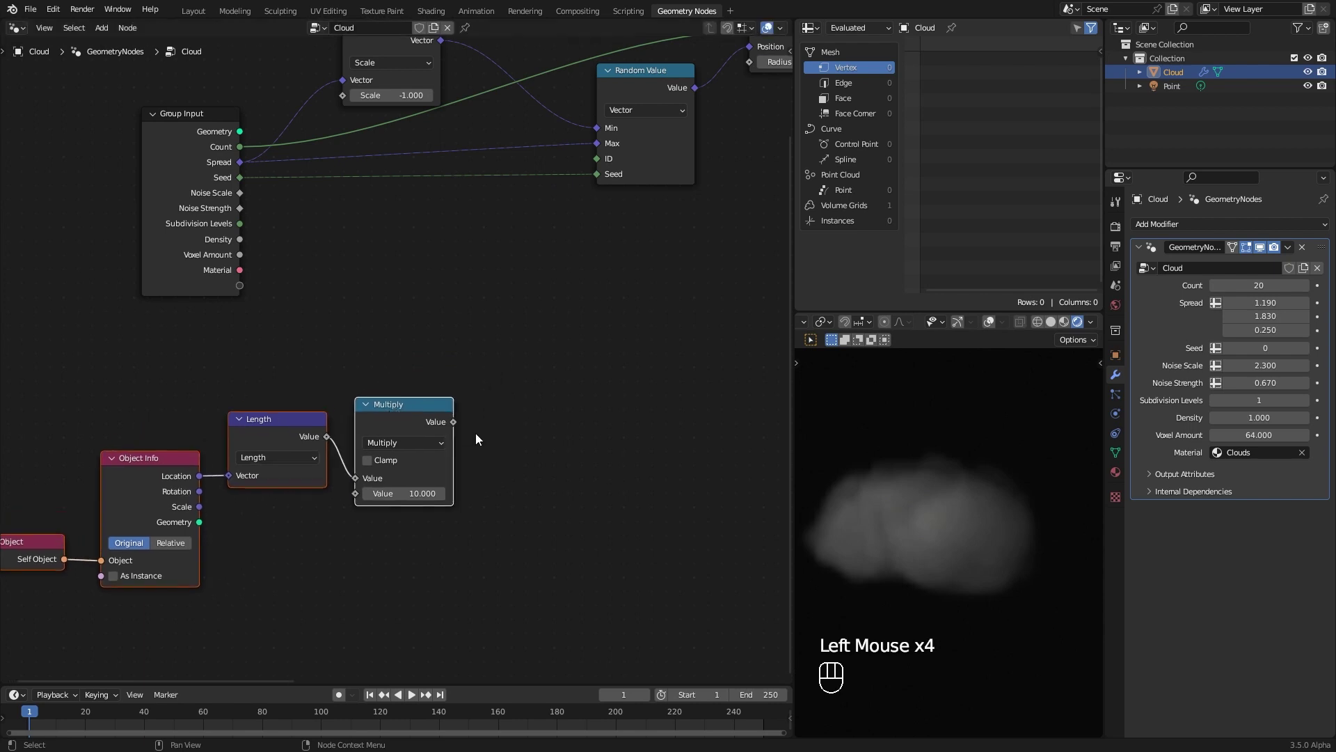
Send the Multiply result through a Math Floor node and move the chain back to free space.
left_click_drag(485, 409, 529, 396)
type("floo")
left_click(550, 421)
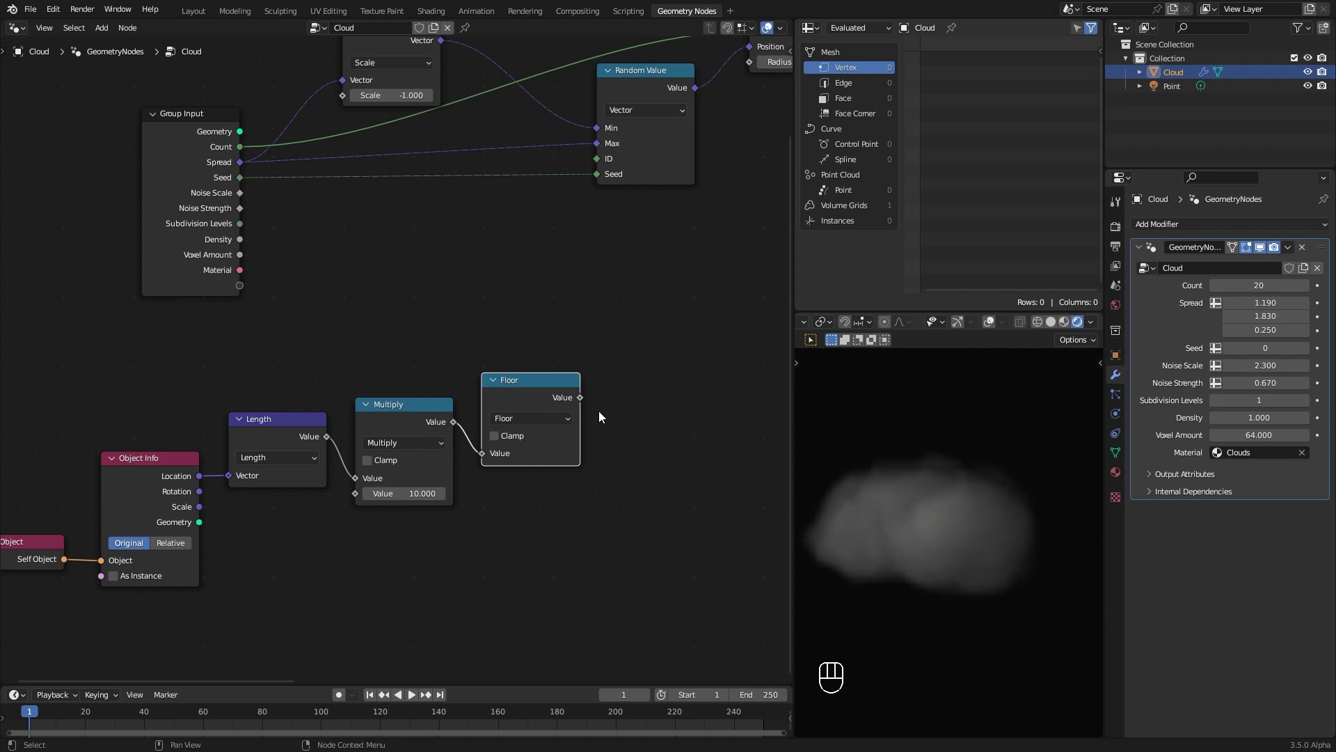
left_click_drag(538, 579, 42, 423)
left_click_drag(497, 380, 448, 407)
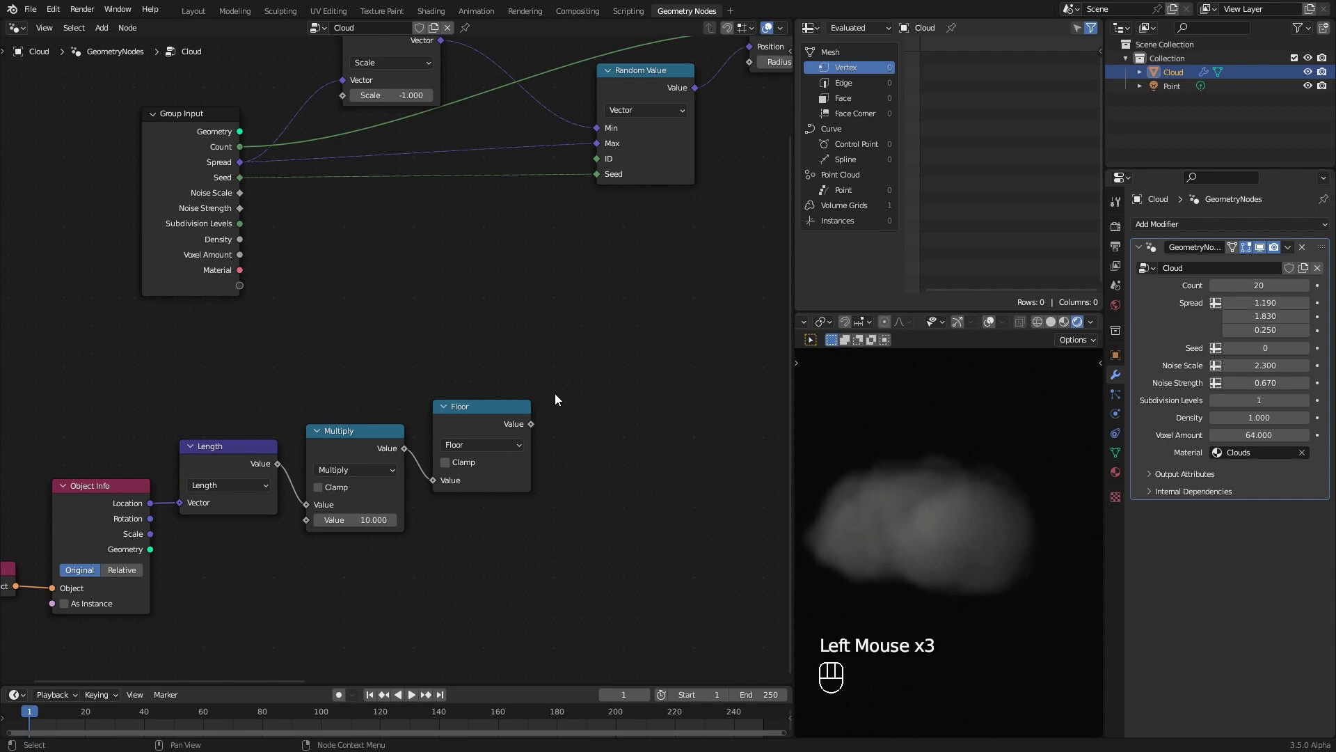
Sum the group's Seed and the Floor value in a Math Add node and connect it to Random Value's Seed.
left_click_drag(241, 179, 532, 288)
type("add")
key("Return")
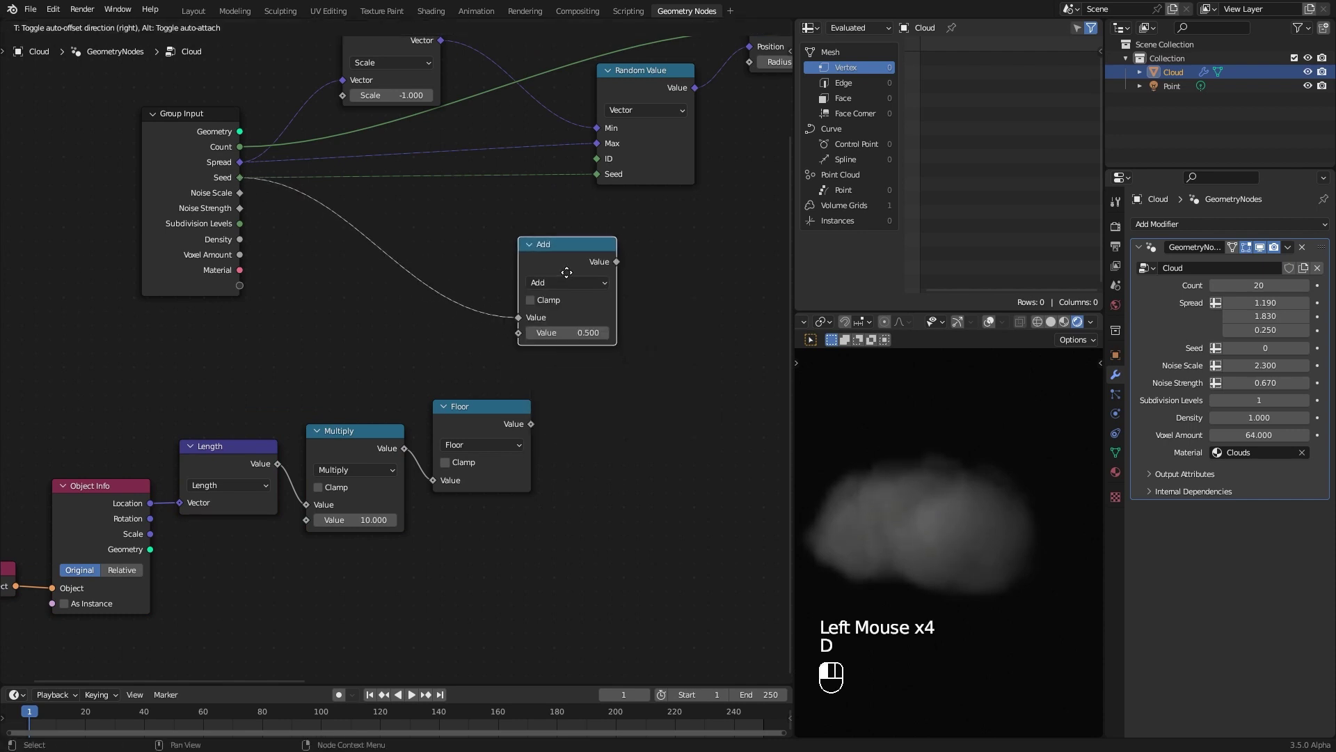
left_click_drag(615, 252, 597, 175)
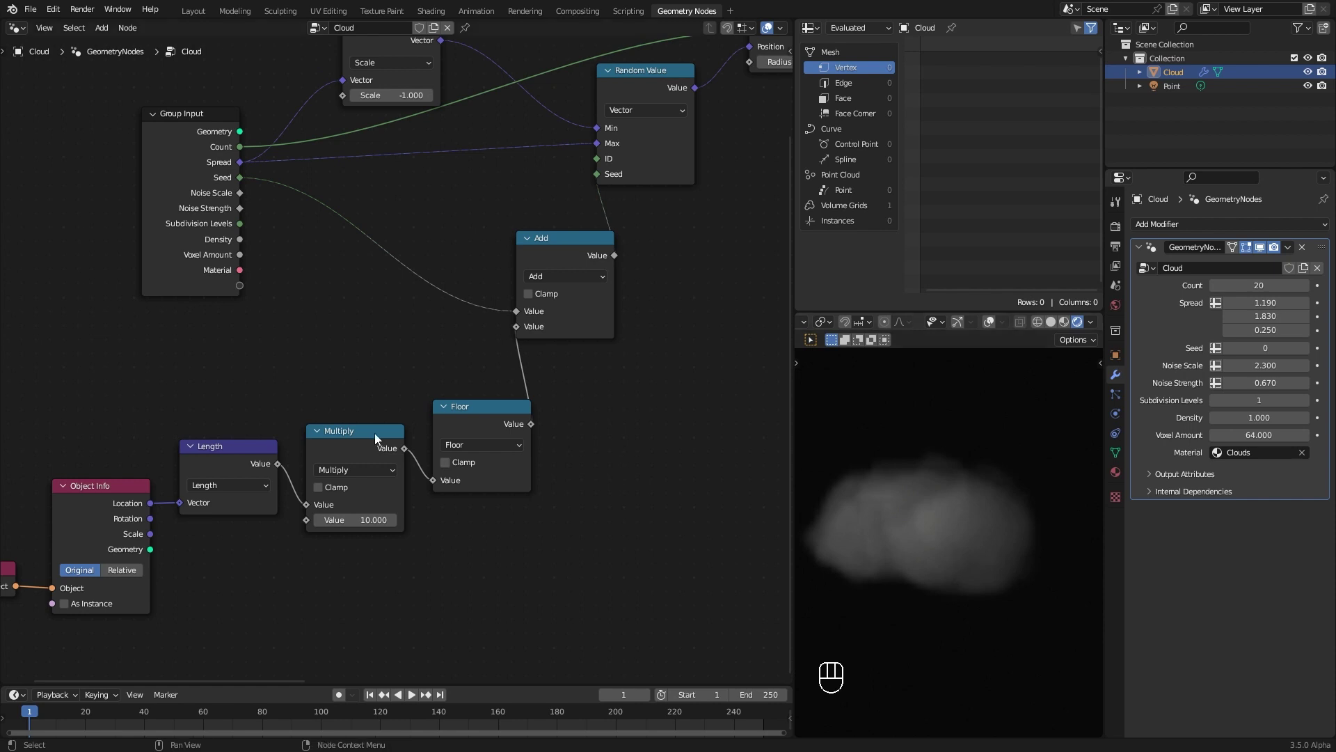
Try a Seed of 1 on the cloud modifier and return it to 0.
middle_click_drag(377, 378, 460, 345)
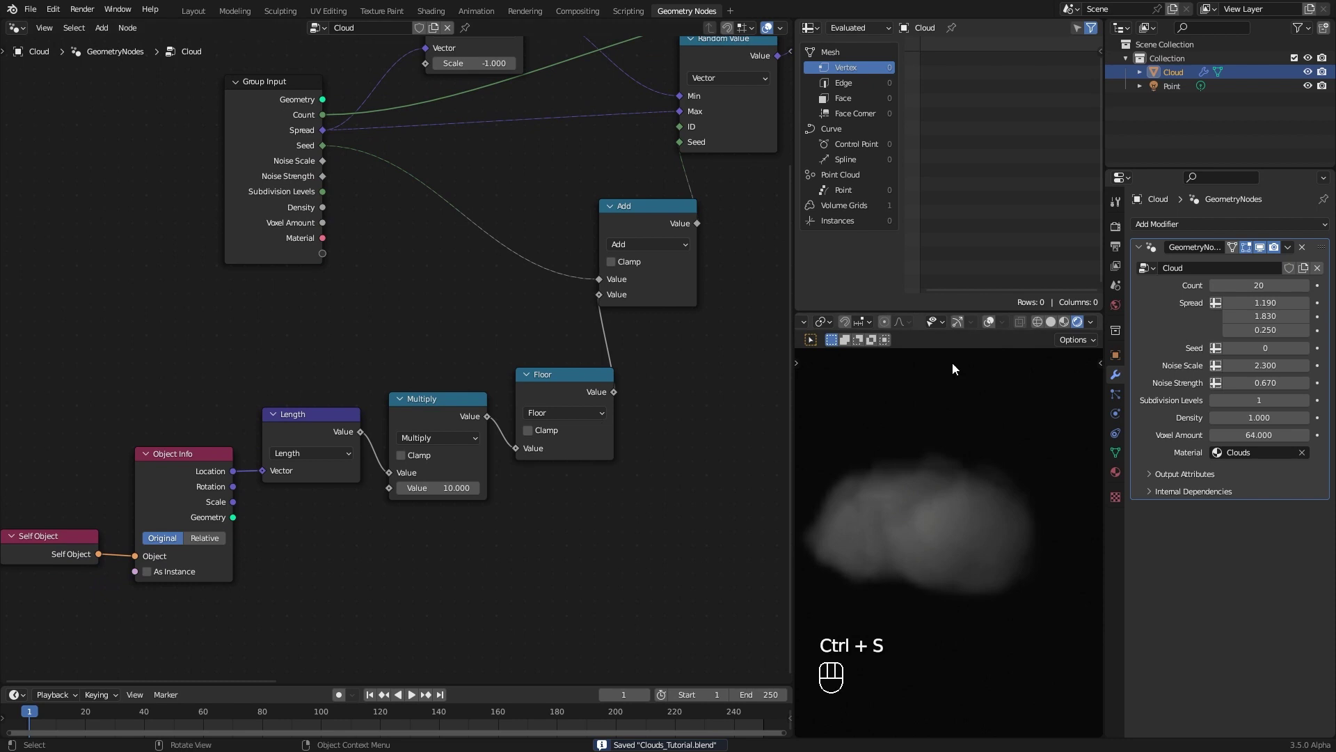
left_click(1305, 348)
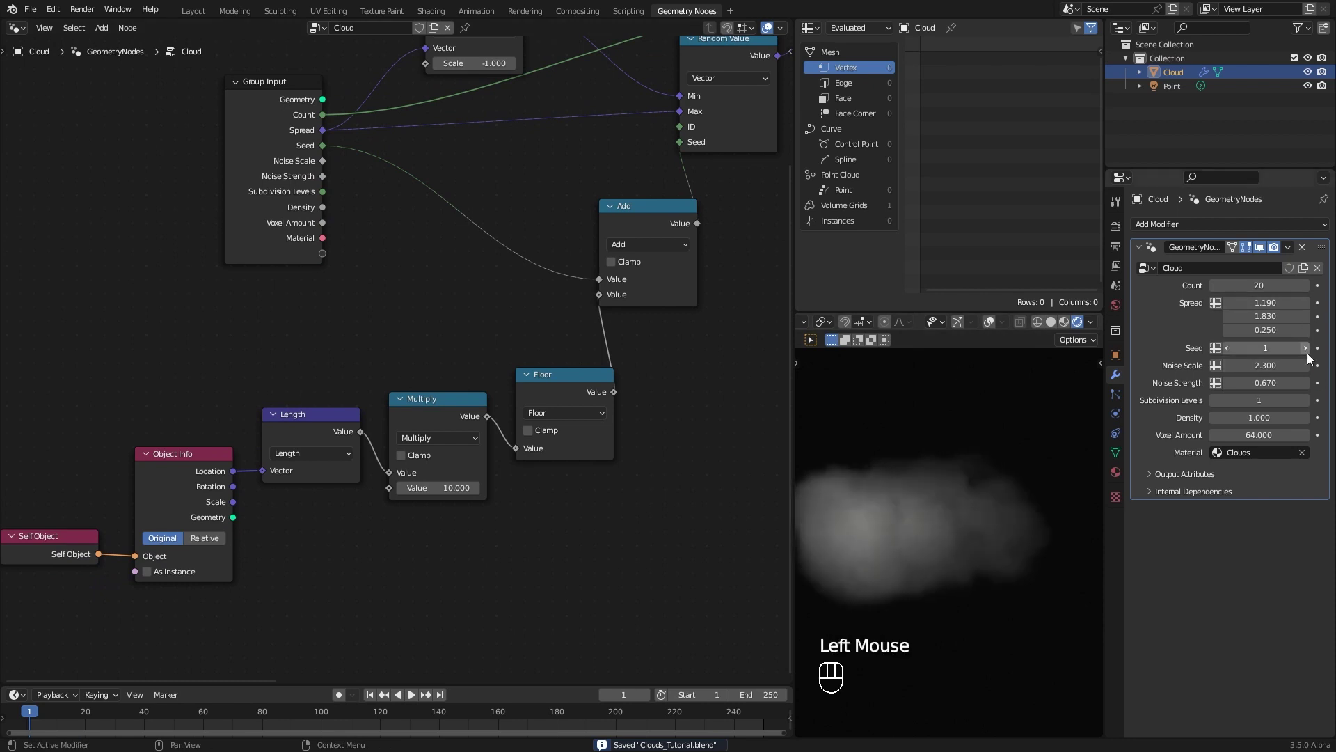
left_click(1226, 349)
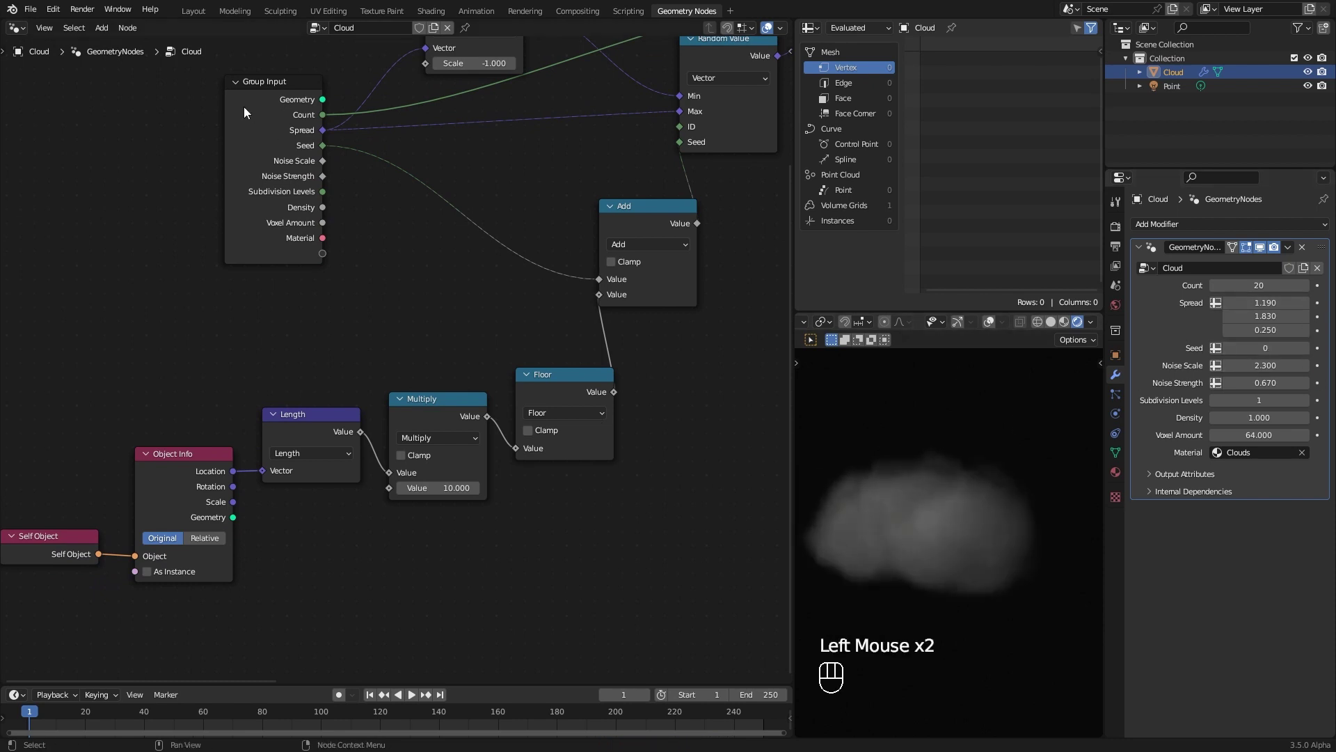
Duplicate the cloud in the Layout workspace about -3.2 m in X, 3.2 m in Y and 3.2 m in Z away.
left_click(198, 12)
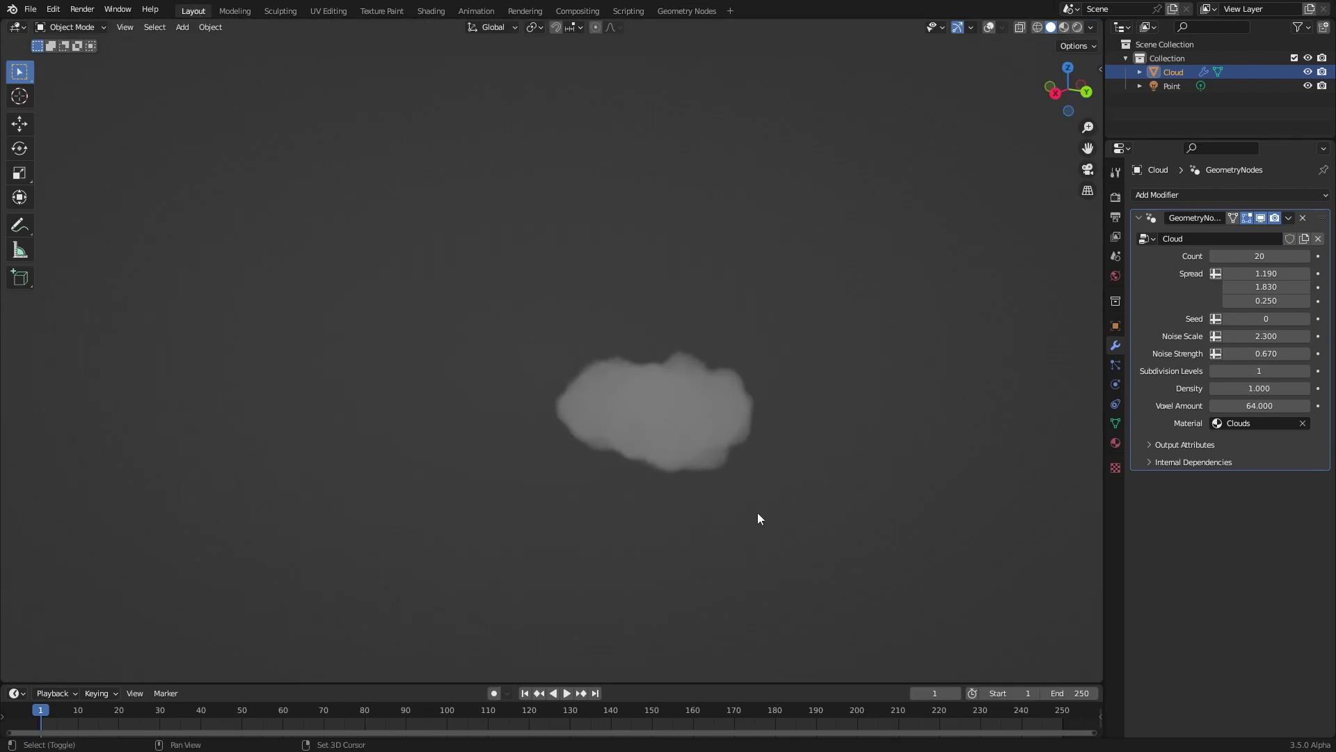
key("shift+d")
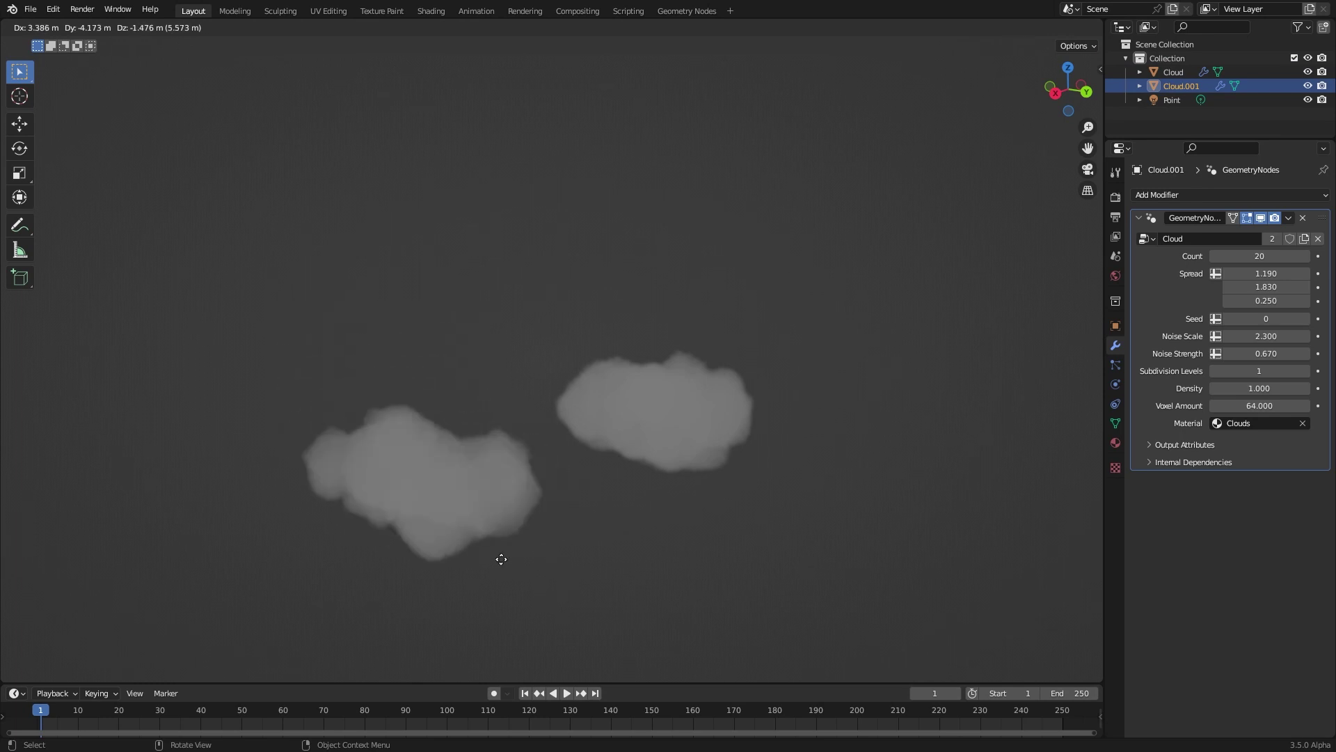
left_click(926, 346)
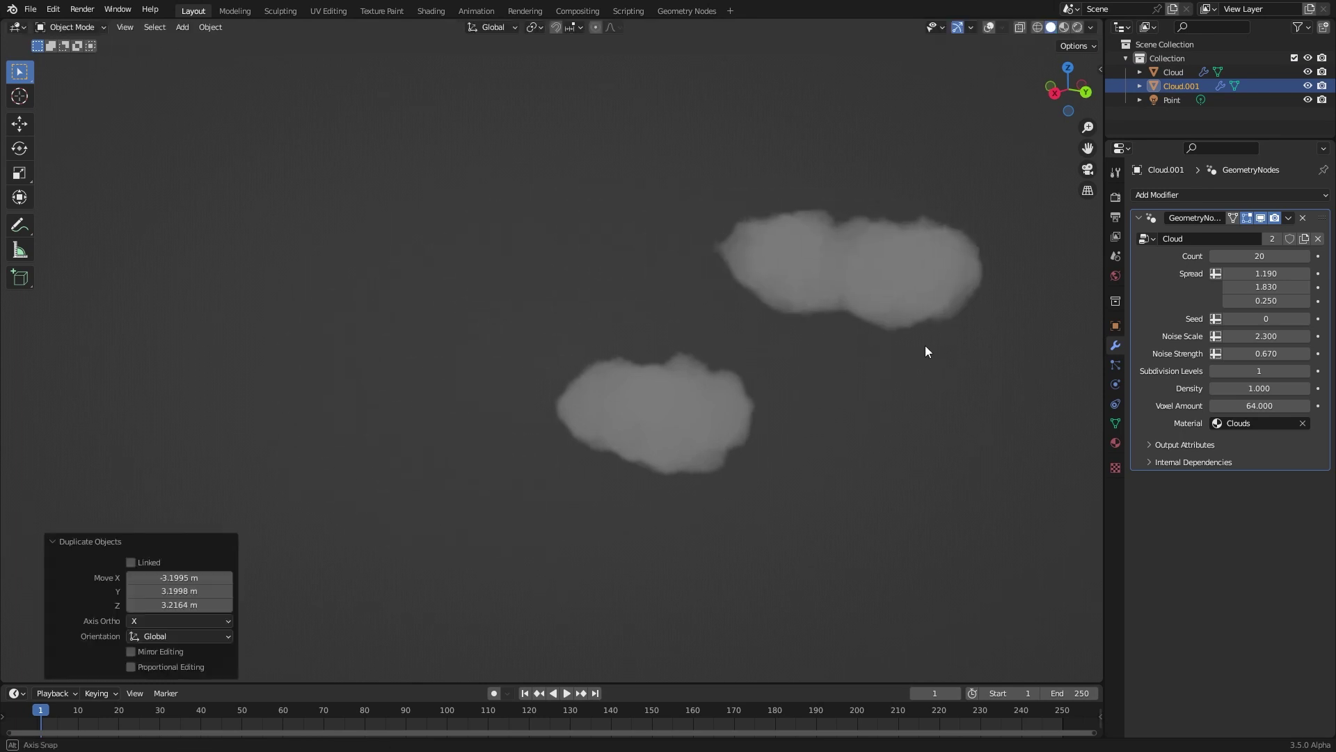
middle_click_drag(925, 345, 950, 383)
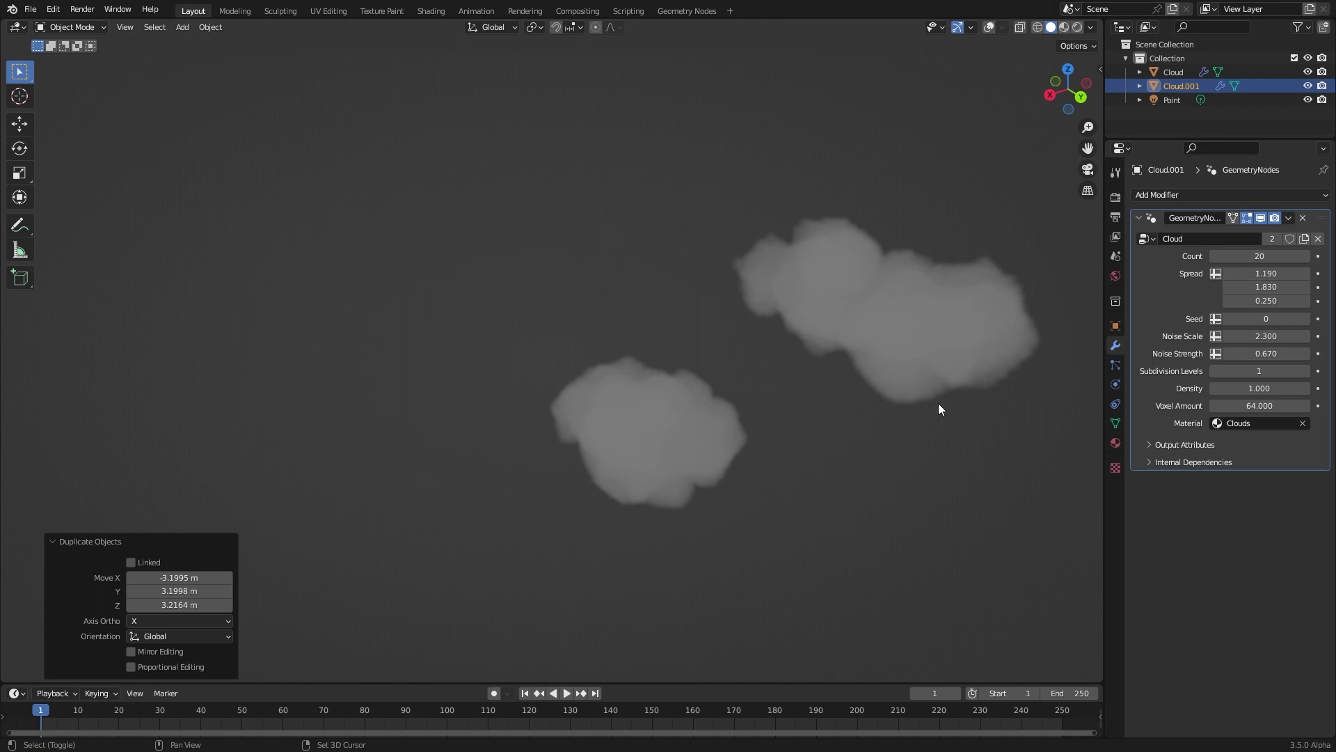
Duplicate the cloud again about 8.5 m in X and -5.7 m in Y away, set its Seed to 2 and move it.
key("shift+d")
middle_click_drag(425, 424, 569, 435)
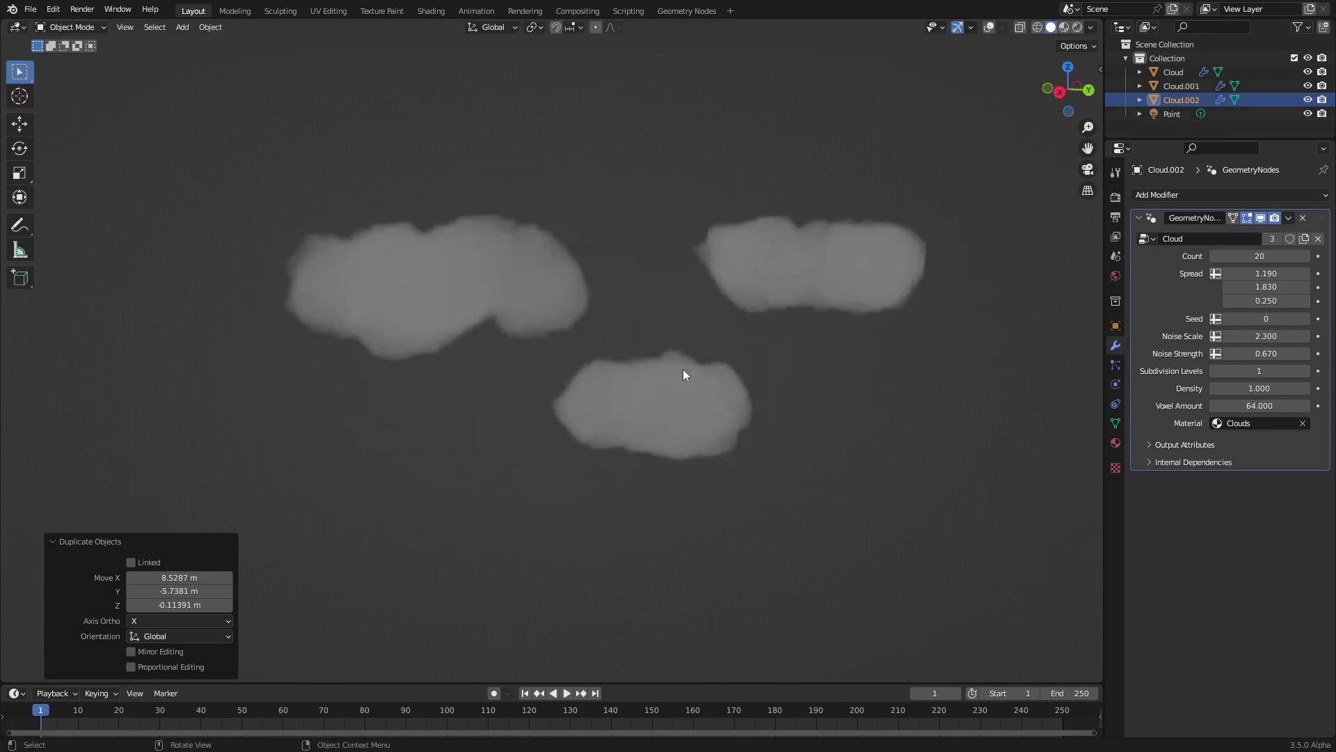
left_click(1306, 318)
left_click(1307, 319)
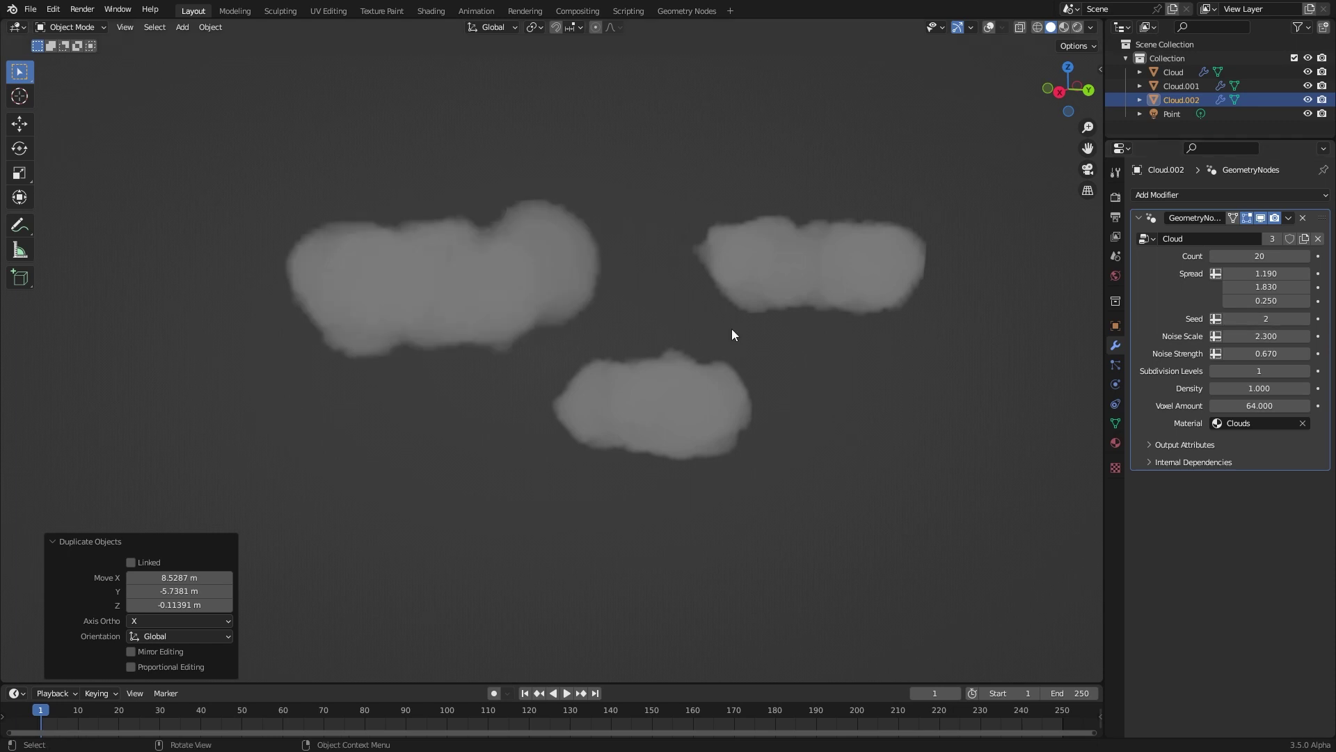
key("g")
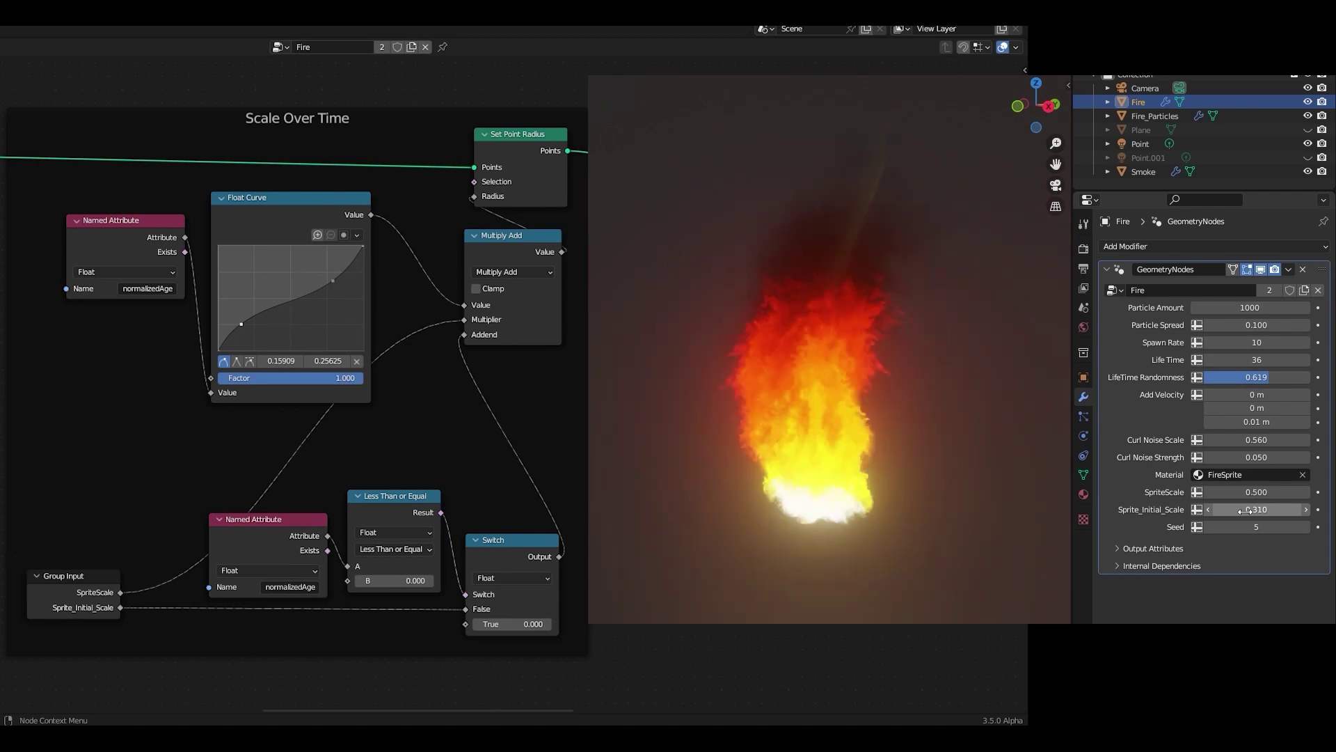
Try a Sprite_Initial_Scale of 0 on the Fire object's modifier, and set it to 0.5.
left_click(1245, 511)
type("0")
key("Return")
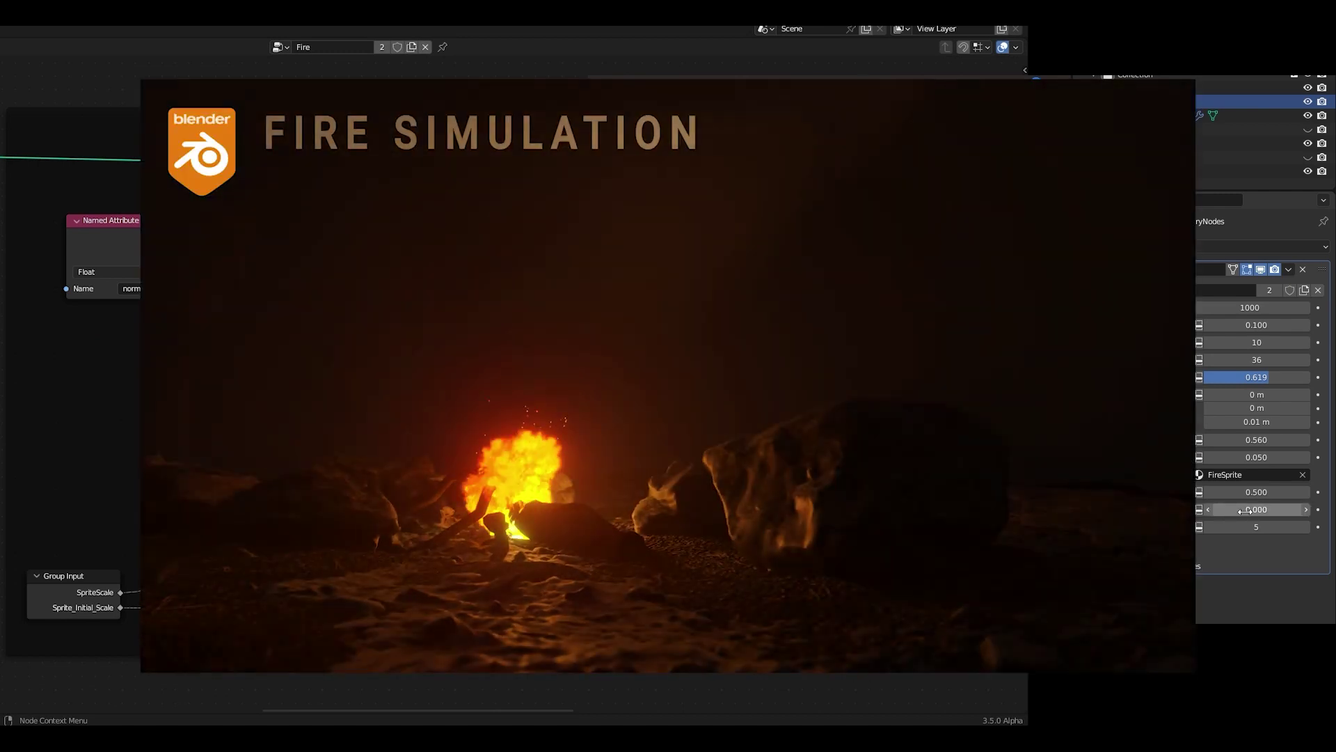
left_click(1245, 511)
type("0.5")
key("Return")
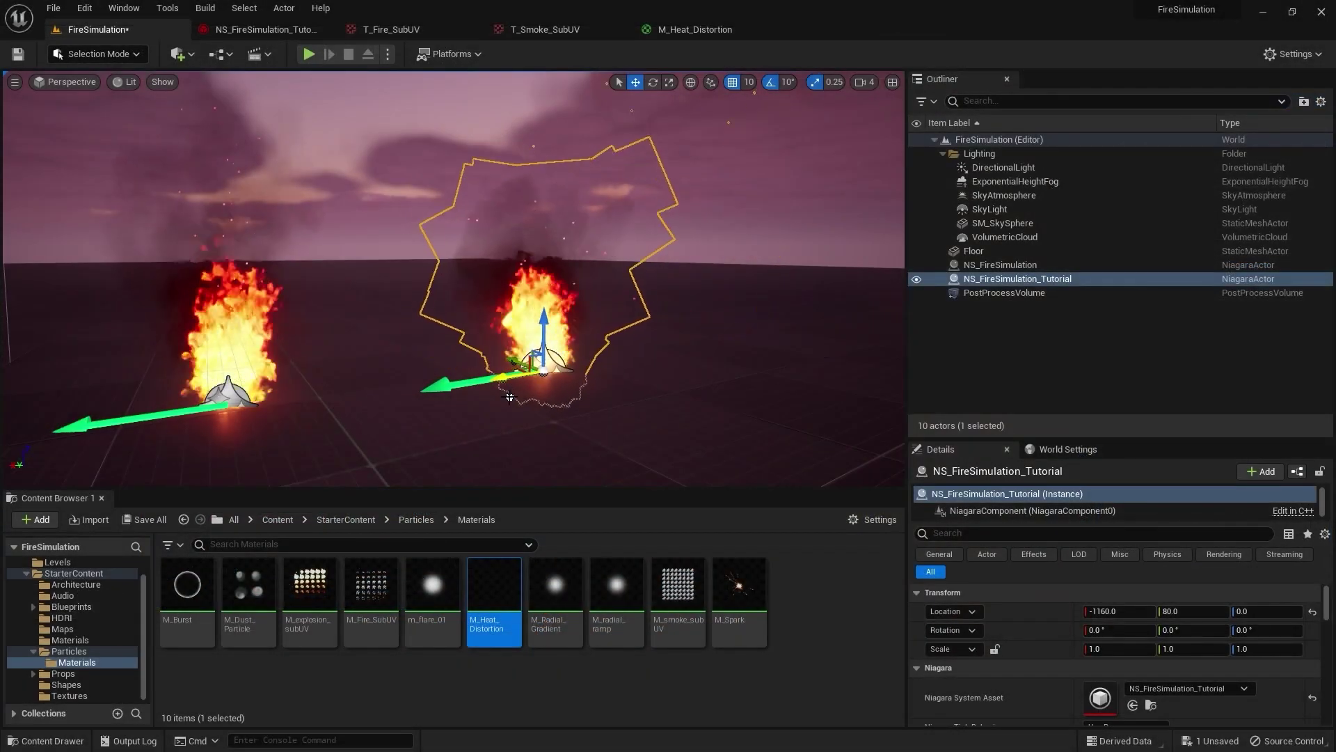
In Unreal Editor, view the fire effect in the level and select the Flames001 emitter of NS_FireSimulation_Tutorial.
right_click_drag(598, 405, 579, 414)
key("g")
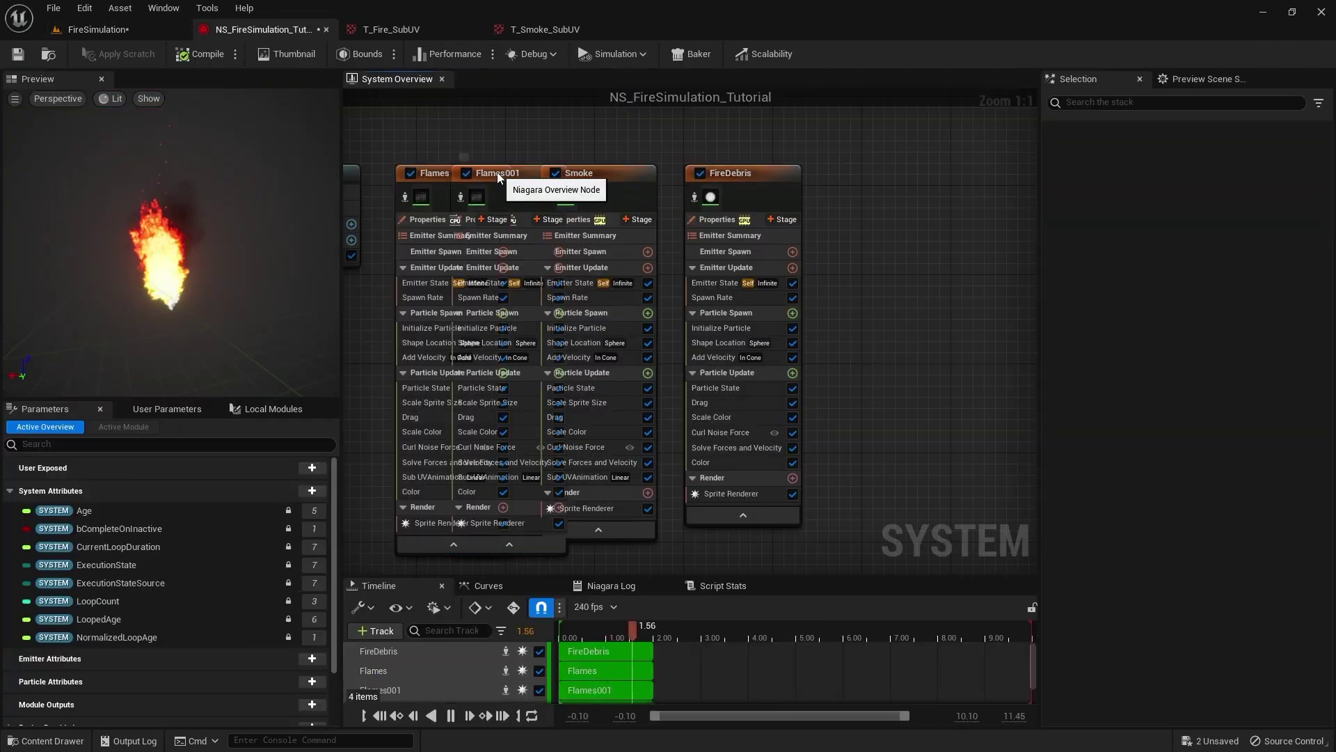
left_click(496, 172)
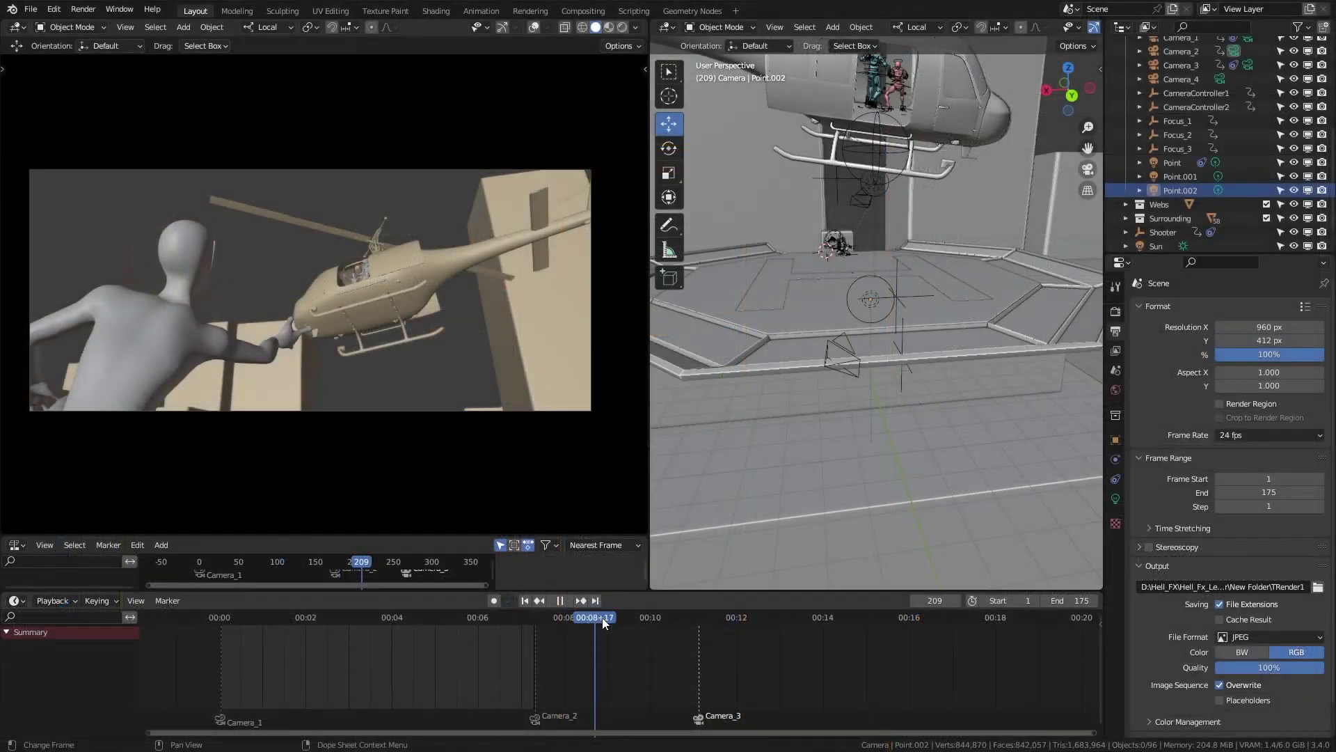
In Blender, scrub the helicopter scene's timeline past frame 222 and examine the set around the platform.
left_click_drag(602, 616, 620, 619)
middle_click_drag(897, 306, 863, 386)
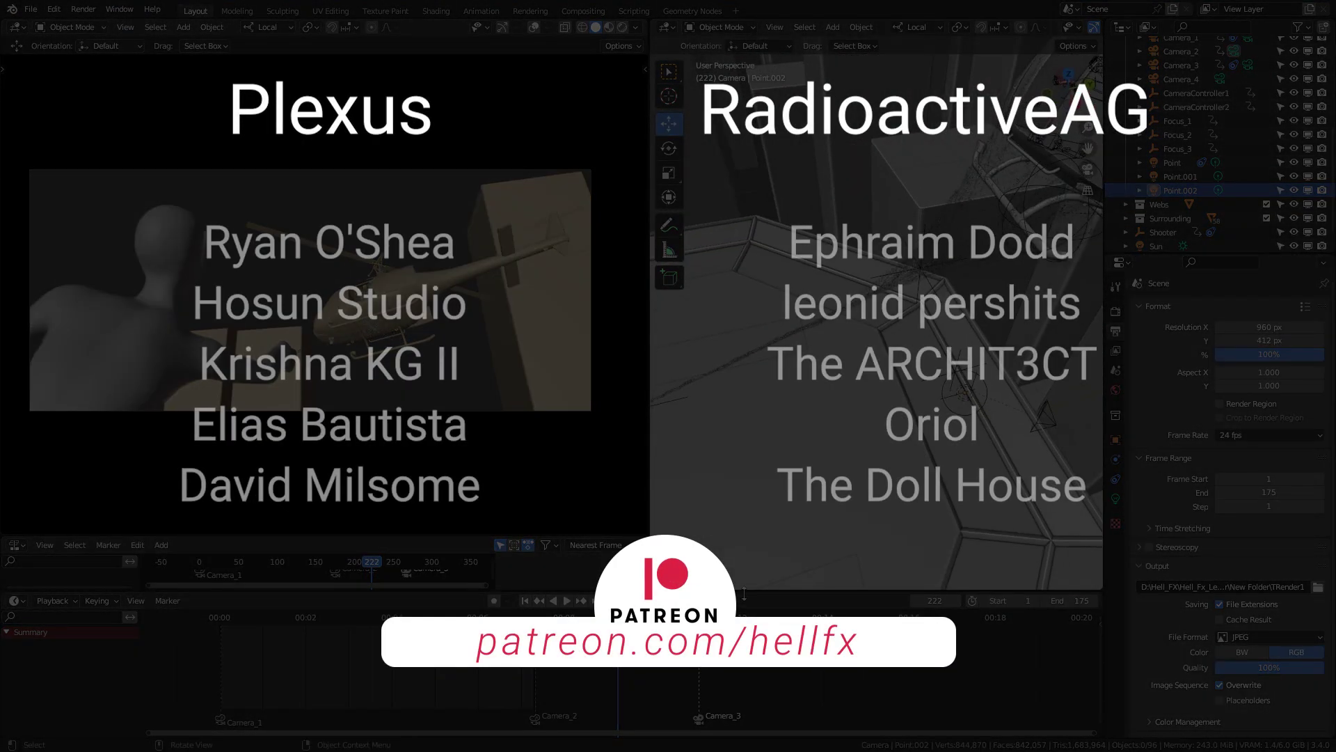
left_click_drag(618, 618, 626, 618)
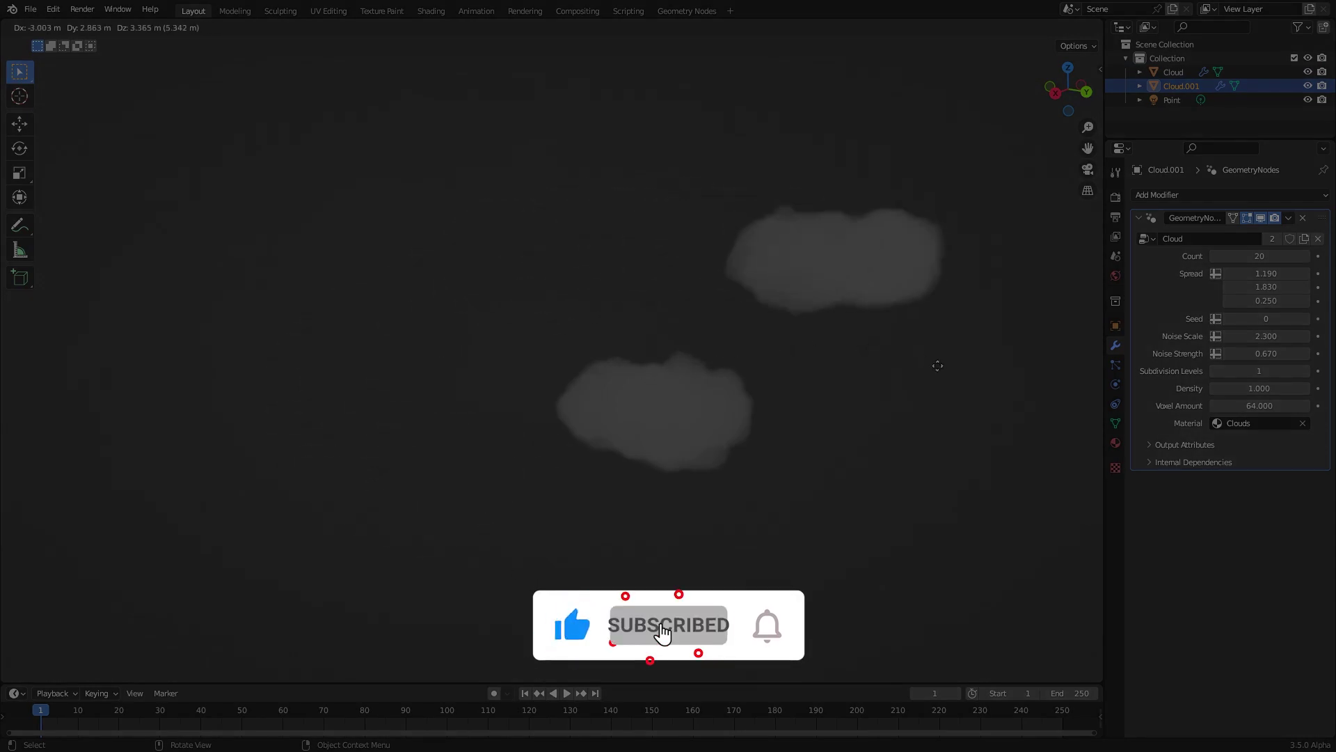
Place the duplicated cloud about -3.2 m in X, 3.2 m in Y and 3.2 m in Z away and duplicate it again.
left_click(940, 366)
middle_click_drag(949, 373, 900, 371)
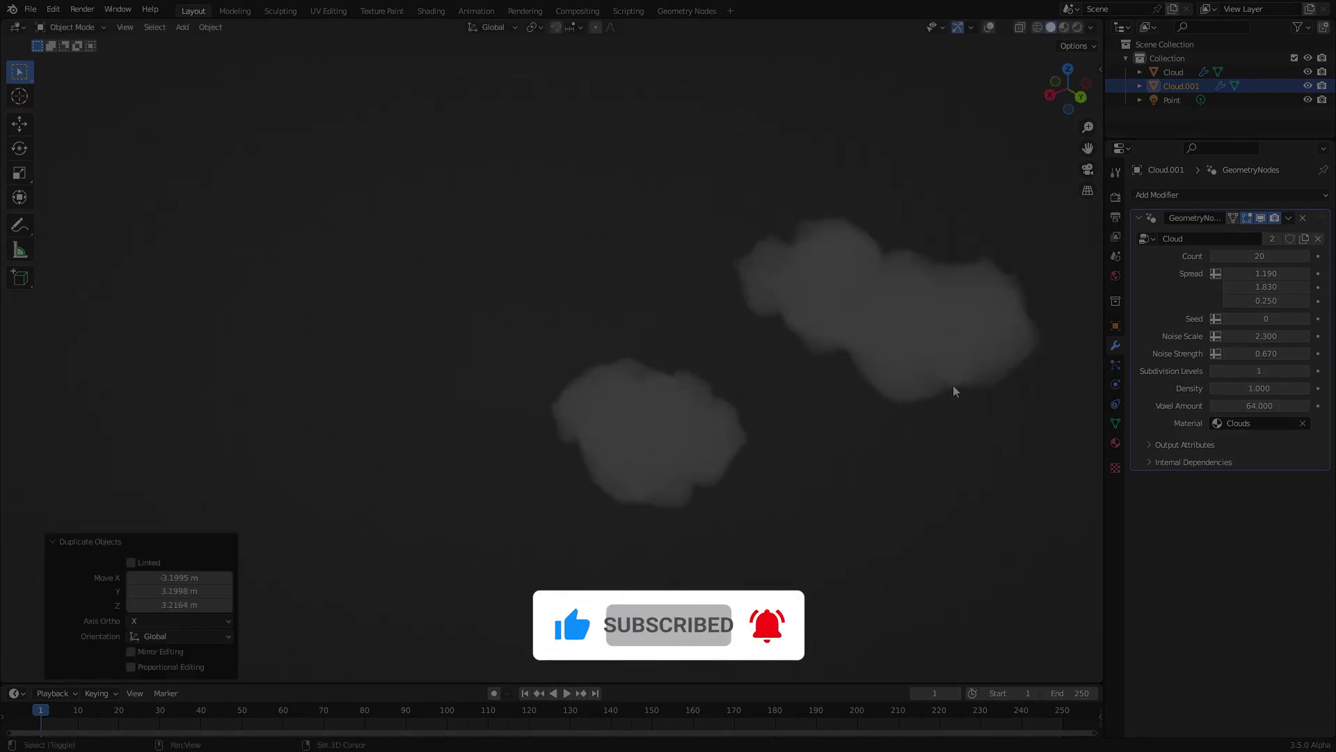
key("shift+d")
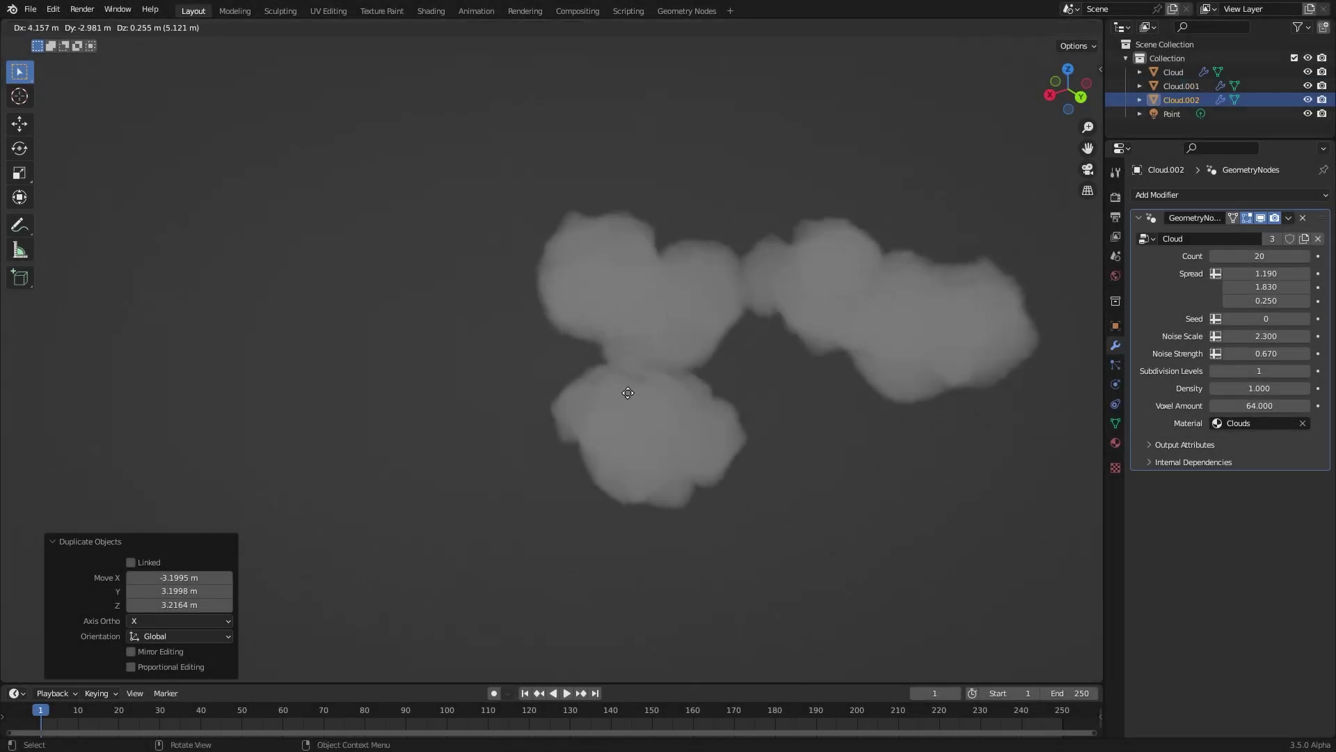